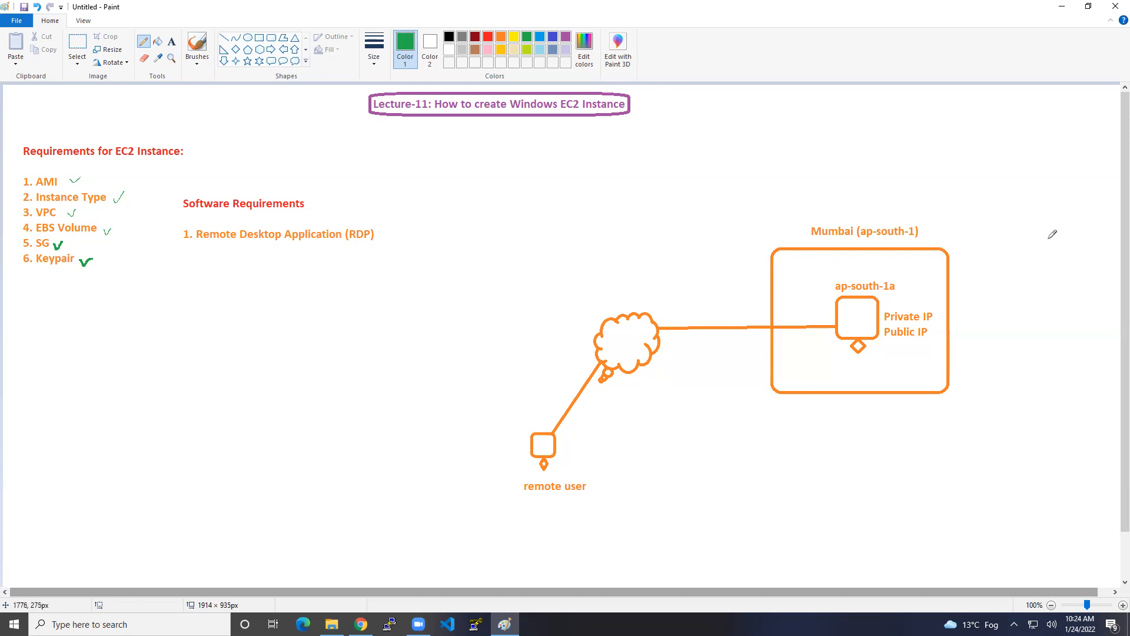
Step: Draw check marks beside Mumbai, ap-south-1a and Public IP in the Paint EC2 diagram
left_click_drag(928, 229, 943, 219)
left_click_drag(902, 284, 915, 279)
left_click_drag(932, 333, 950, 326)
Step: Return to the AWS console and search the services bar for EC2
left_click(361, 624)
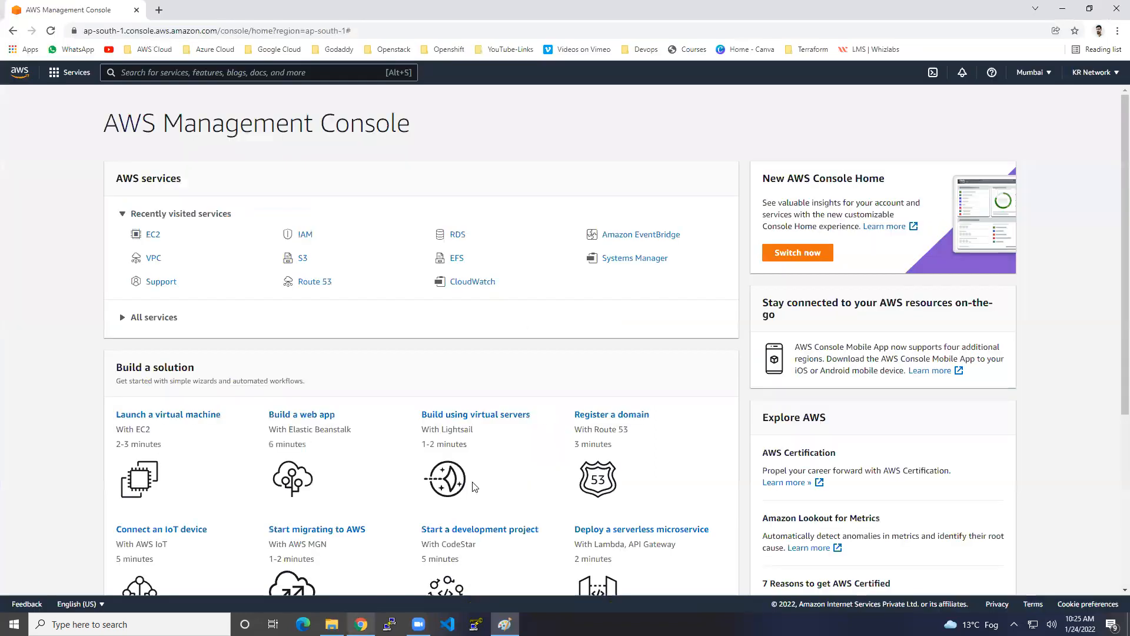
left_click_drag(117, 122, 370, 123)
left_click(449, 130)
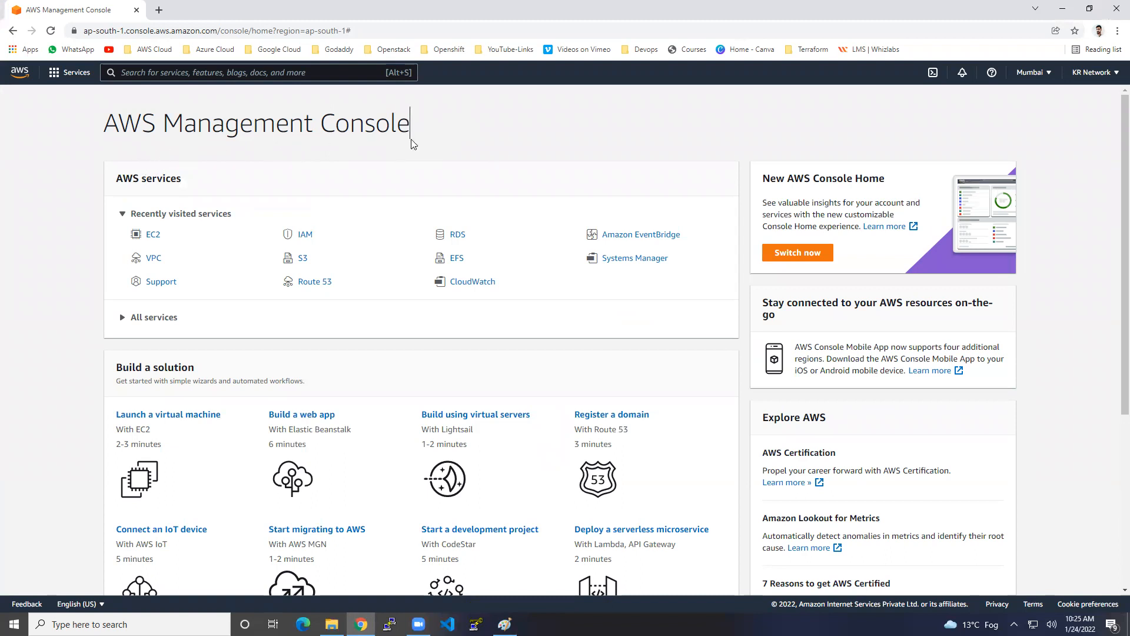
left_click(256, 75)
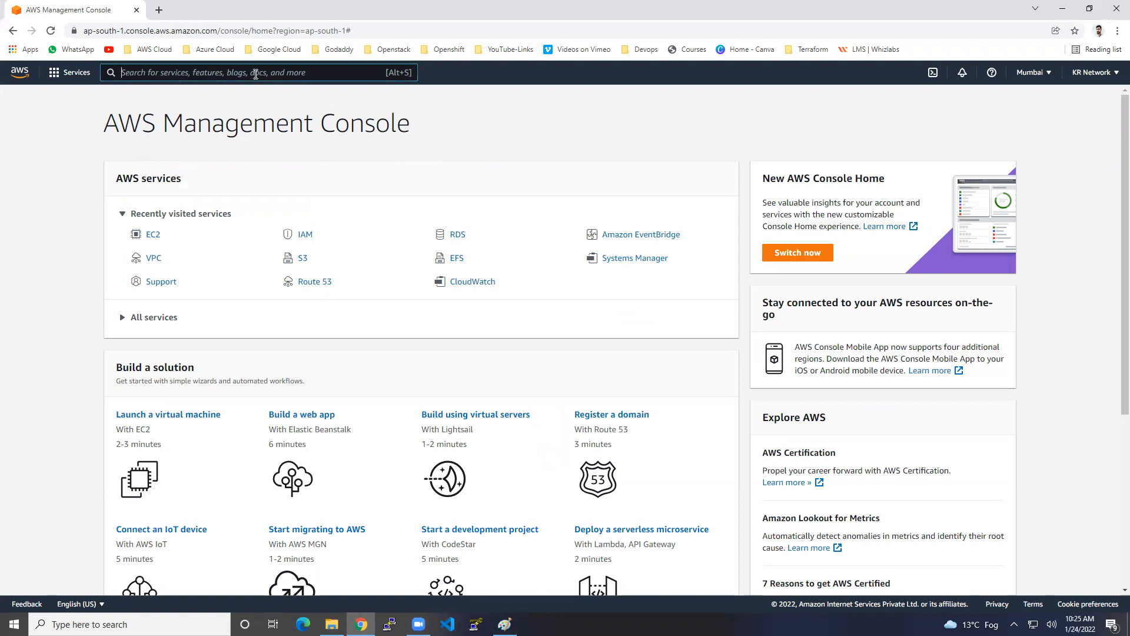
type("EC2")
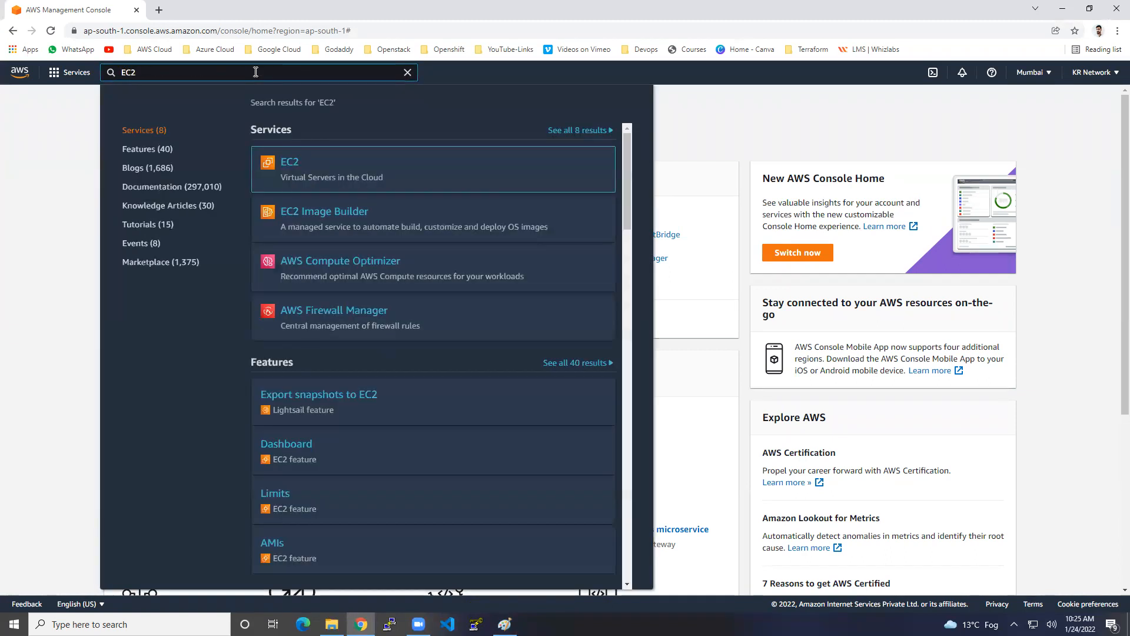
mouse_move(300, 165)
Step: Open the EC2 service from the search results and dismiss the welcome message
mouse_move(512, 194)
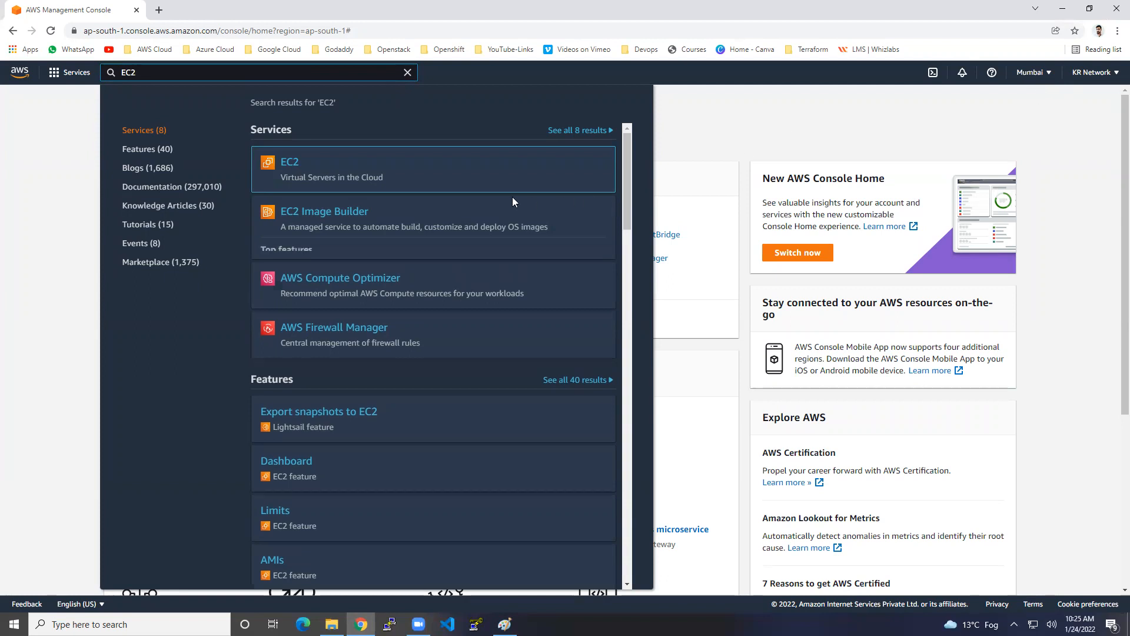
left_click(287, 171)
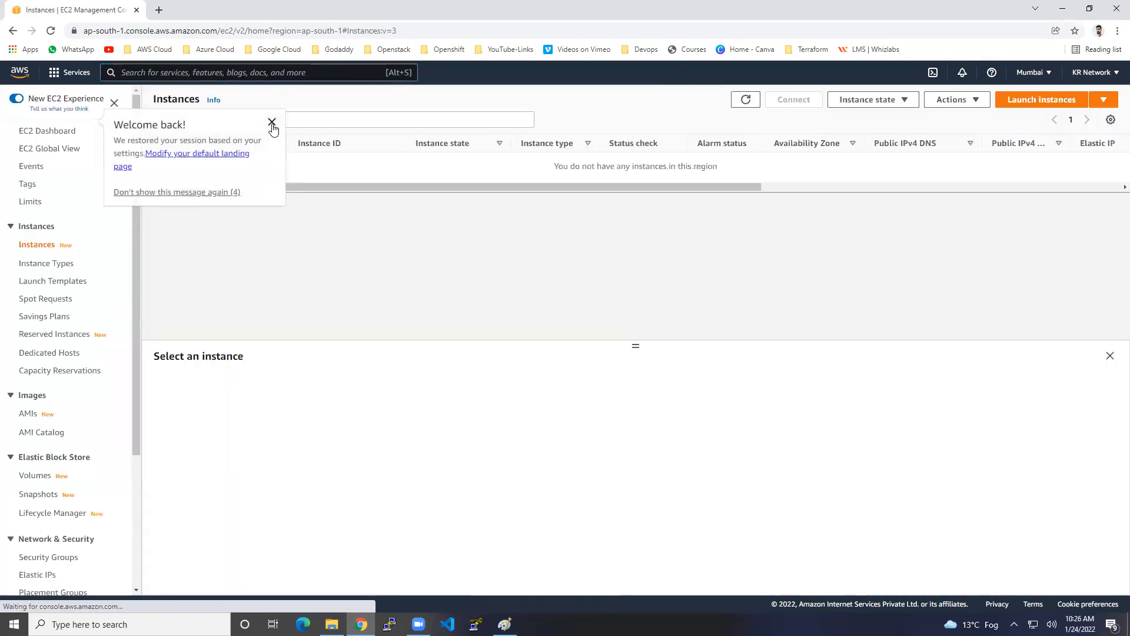
left_click(273, 119)
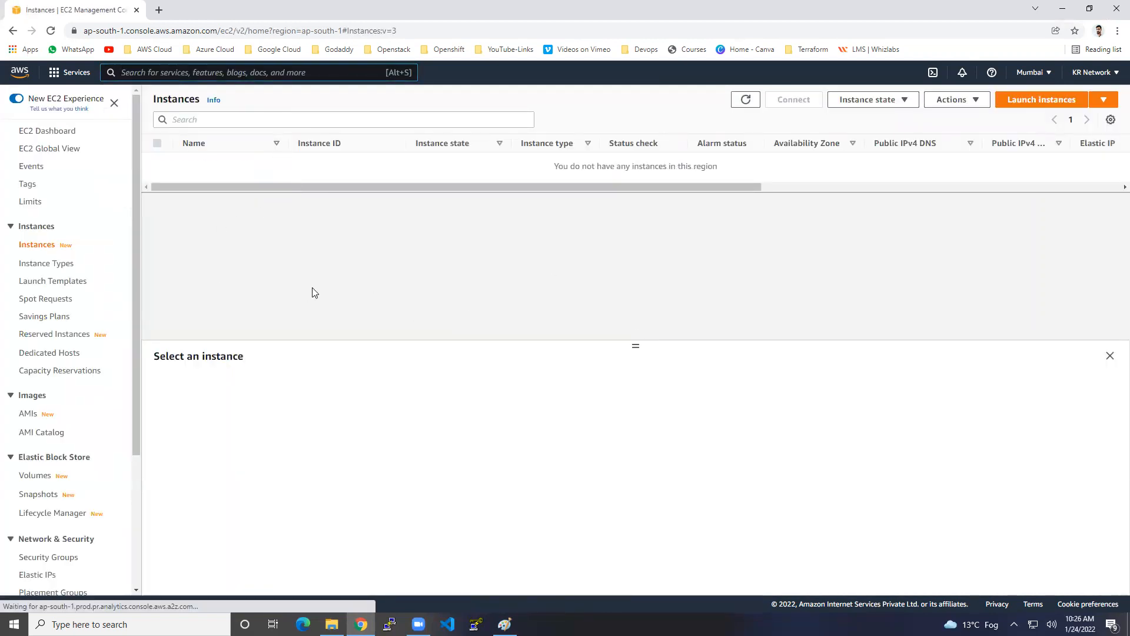
Step: Check the EC2 Dashboard and the empty Instances list, then start Launch instances
left_click(52, 130)
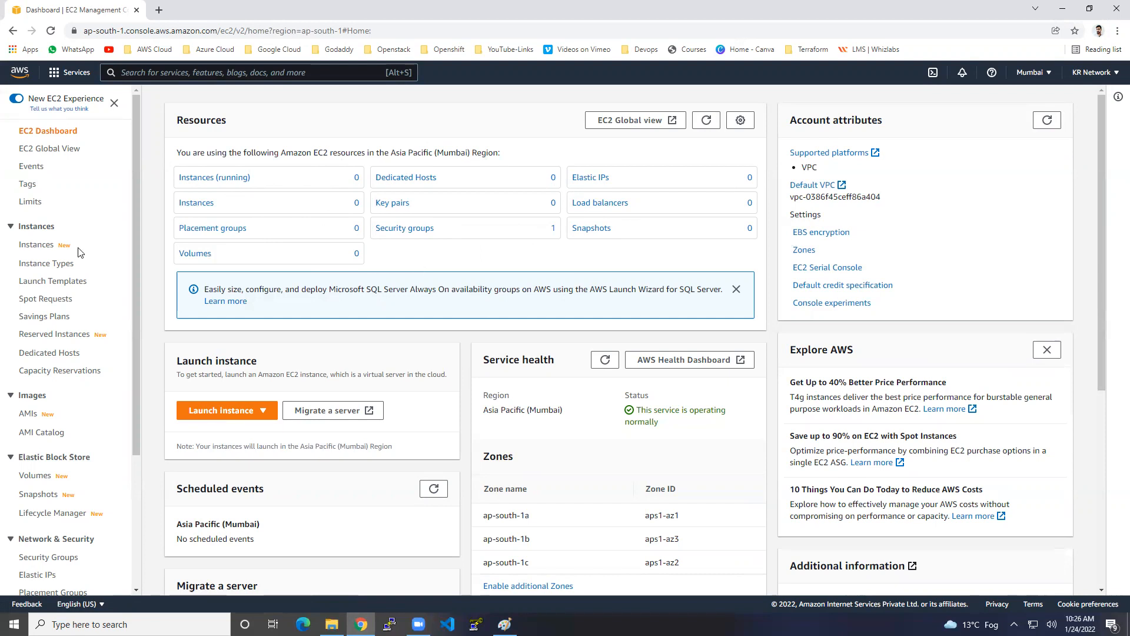
left_click(43, 247)
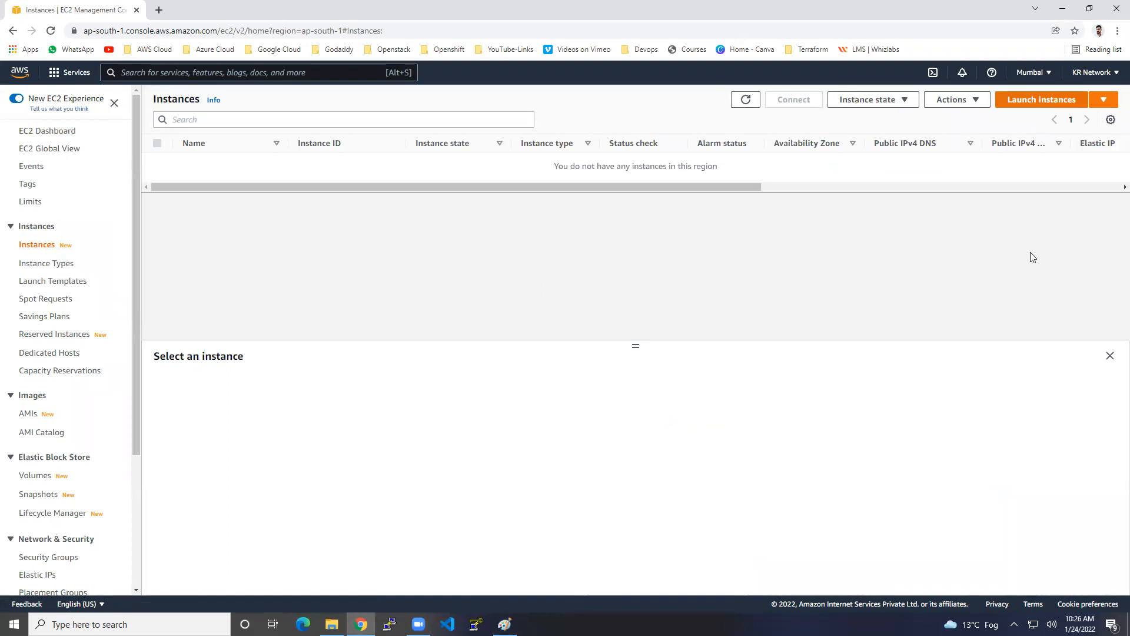
left_click(1036, 101)
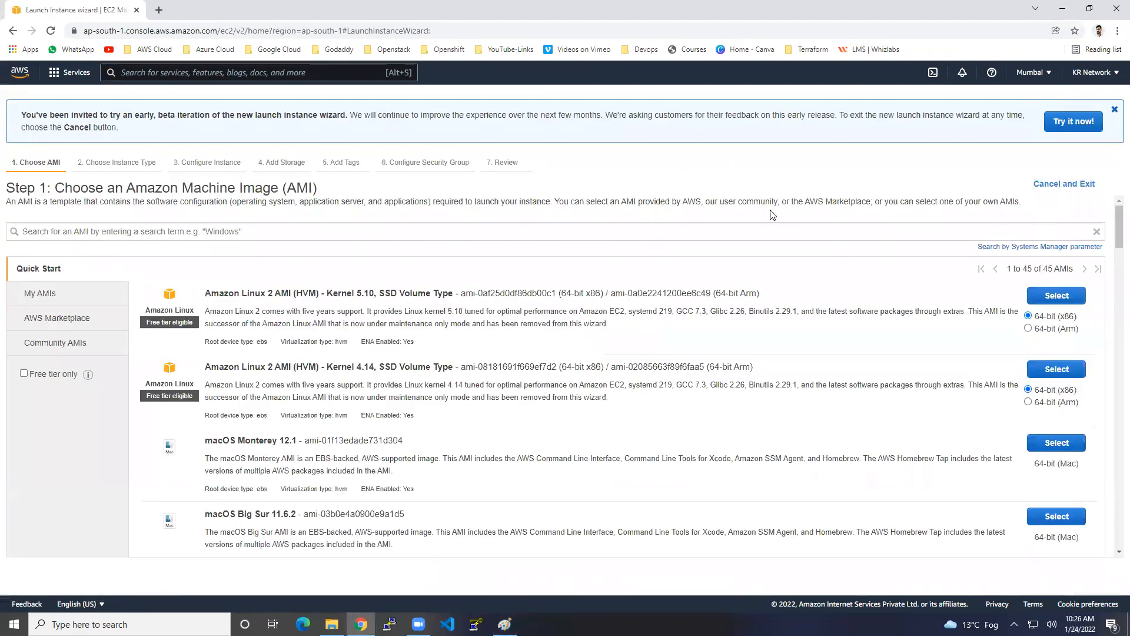
Step: Filter to free-tier AMIs and select Microsoft Windows Server 2019 Base
left_click(24, 373)
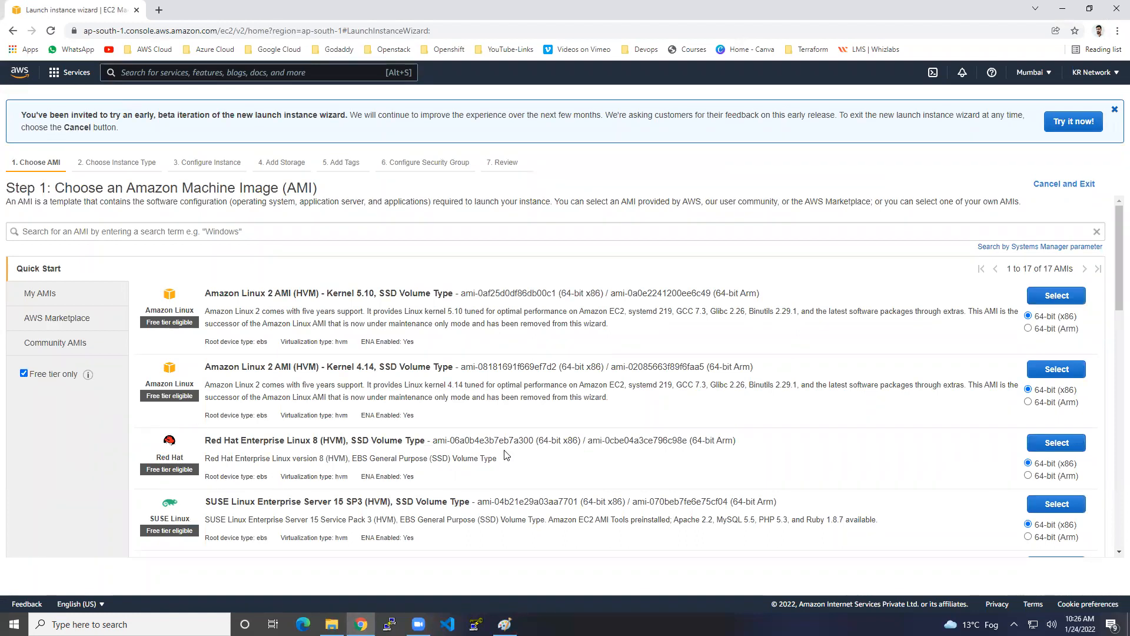
scroll(508, 445, "down", 3)
scroll(507, 447, "down", 2)
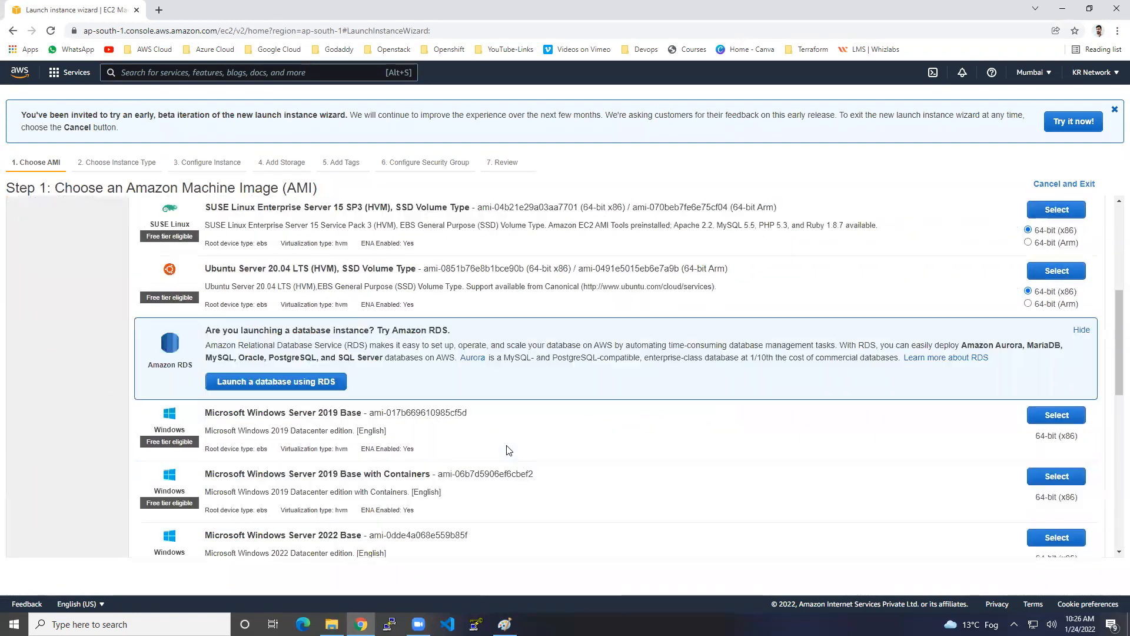
left_click_drag(263, 414, 347, 413)
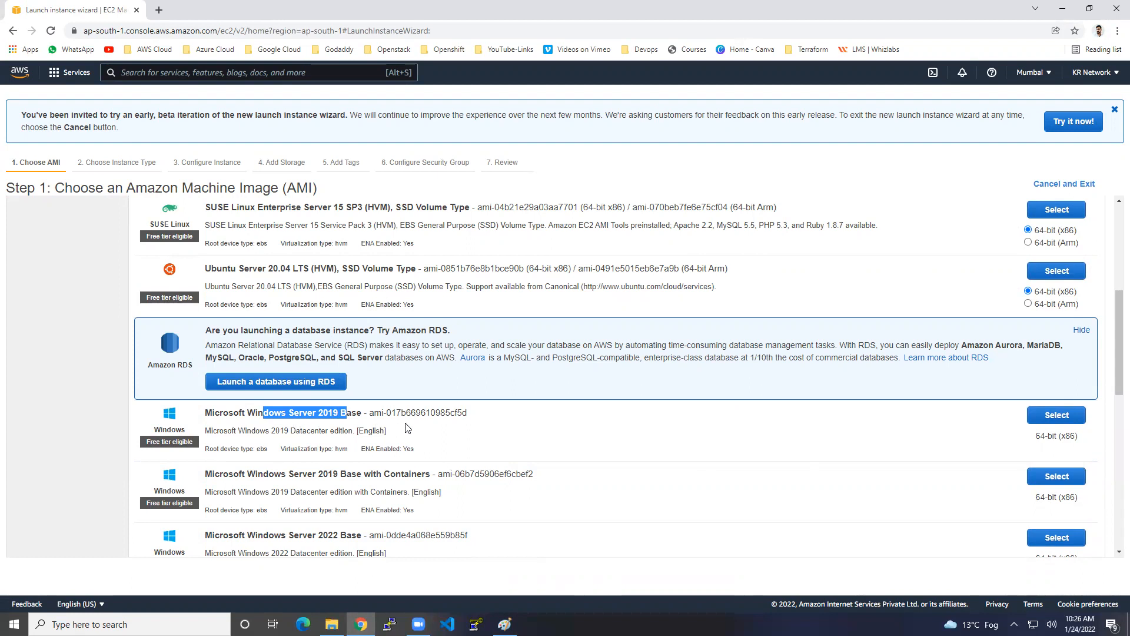
left_click(1057, 415)
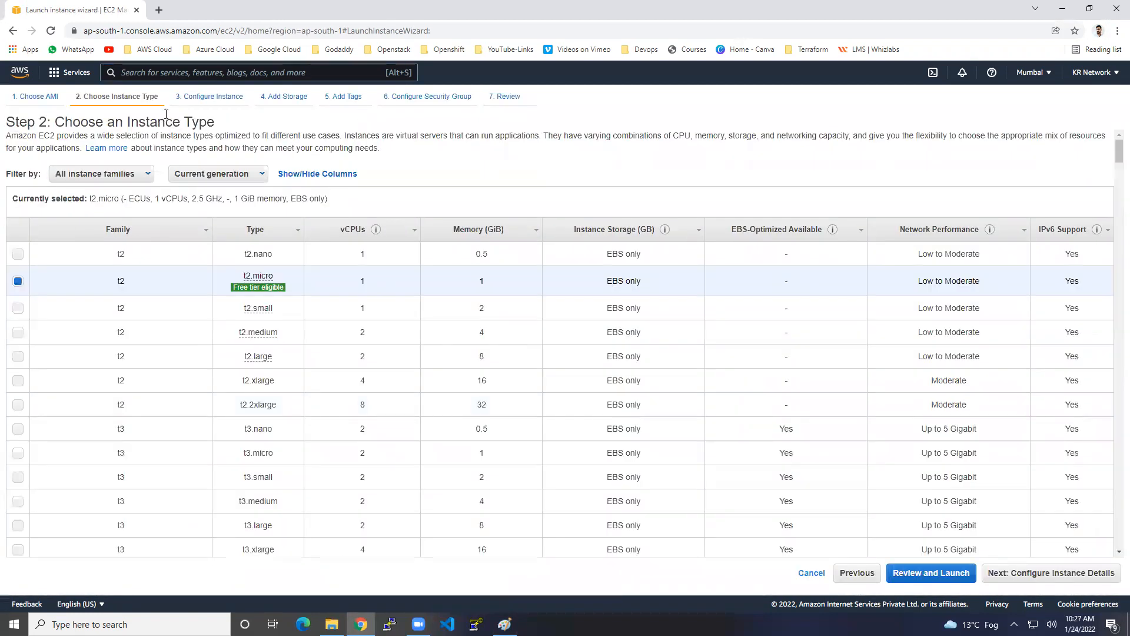
Step: Keep the free-tier t2.micro type (1 vCPU, 1 GiB) and continue to instance details
left_click_drag(88, 122, 202, 120)
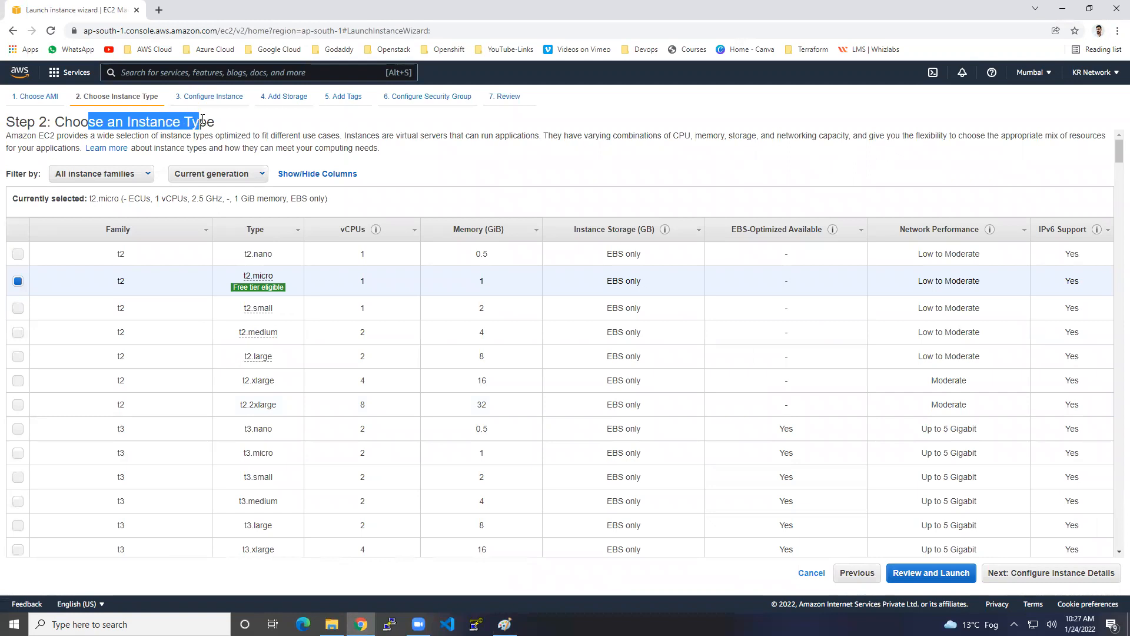
left_click(152, 122)
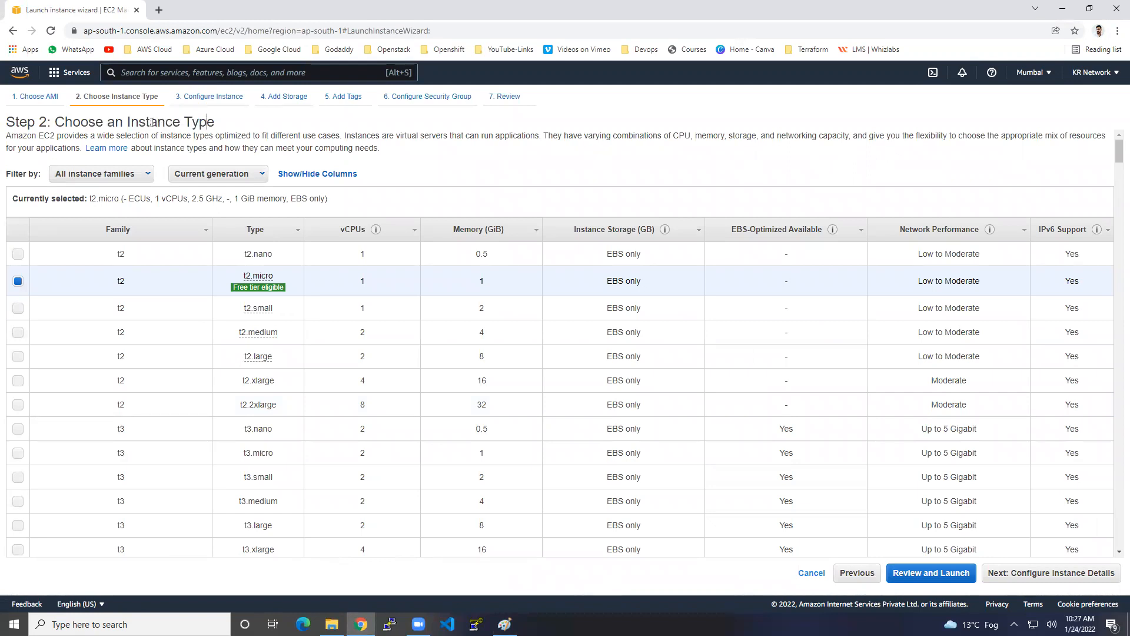
left_click_drag(127, 122, 214, 127)
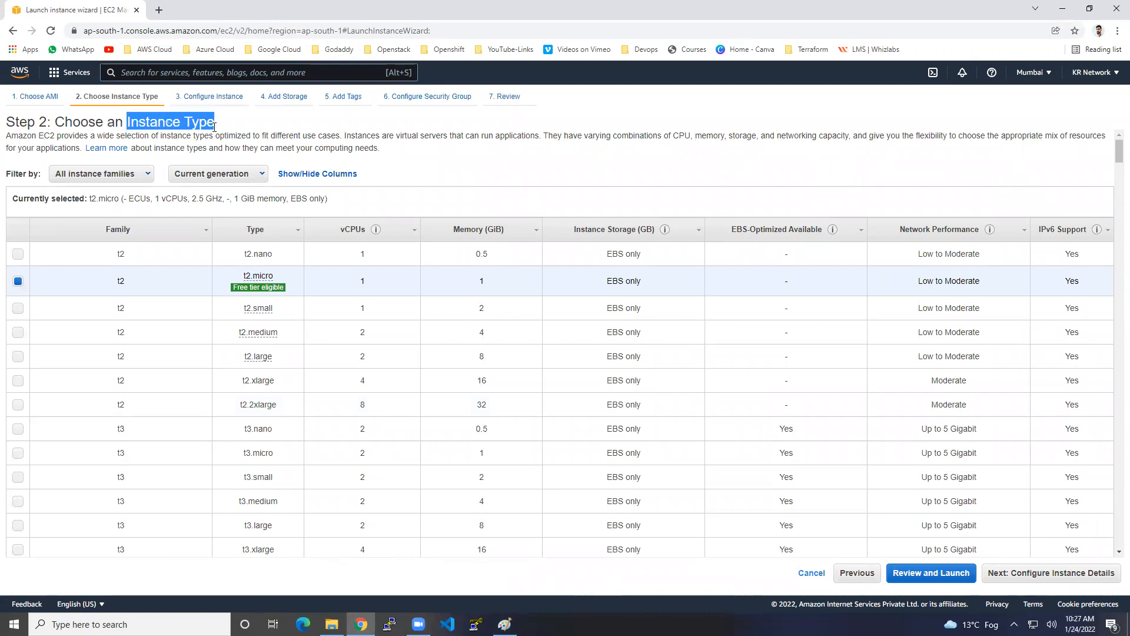
mouse_move(262, 287)
mouse_move(265, 287)
left_click(1090, 582)
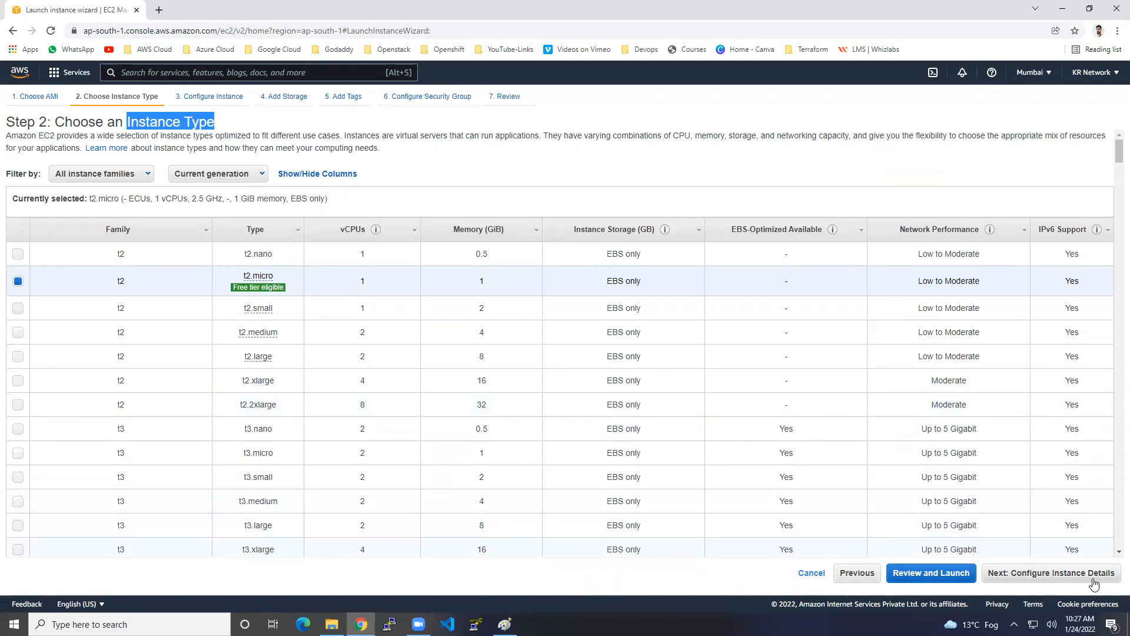
Step: Set the subnet to the ap-south-1a default subnet
left_click_drag(96, 157, 133, 152)
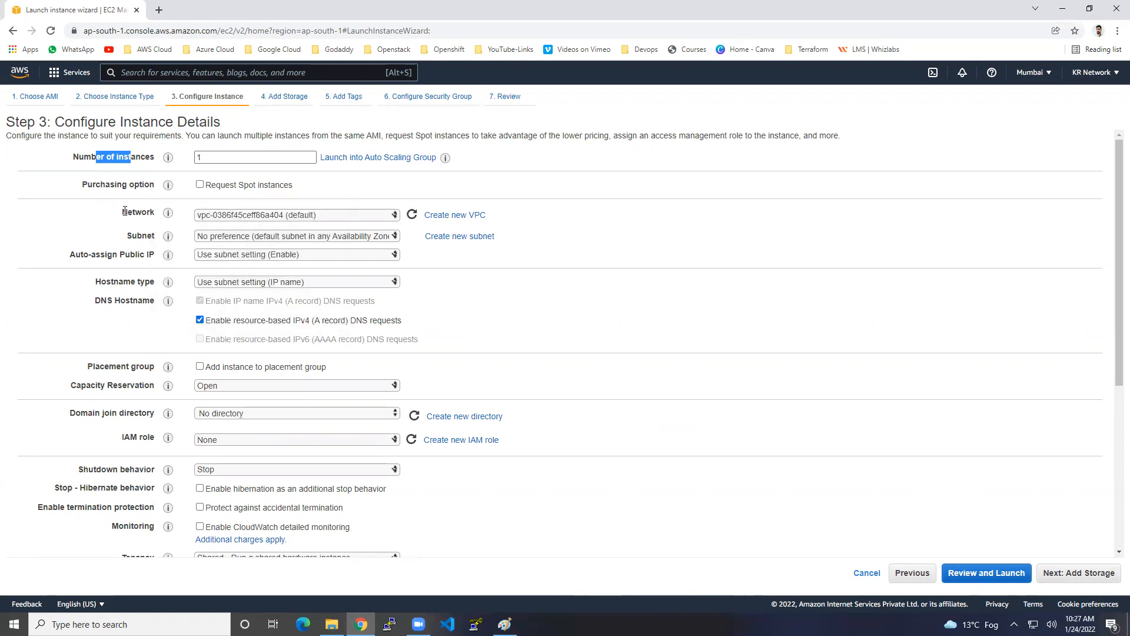
left_click_drag(122, 211, 140, 212)
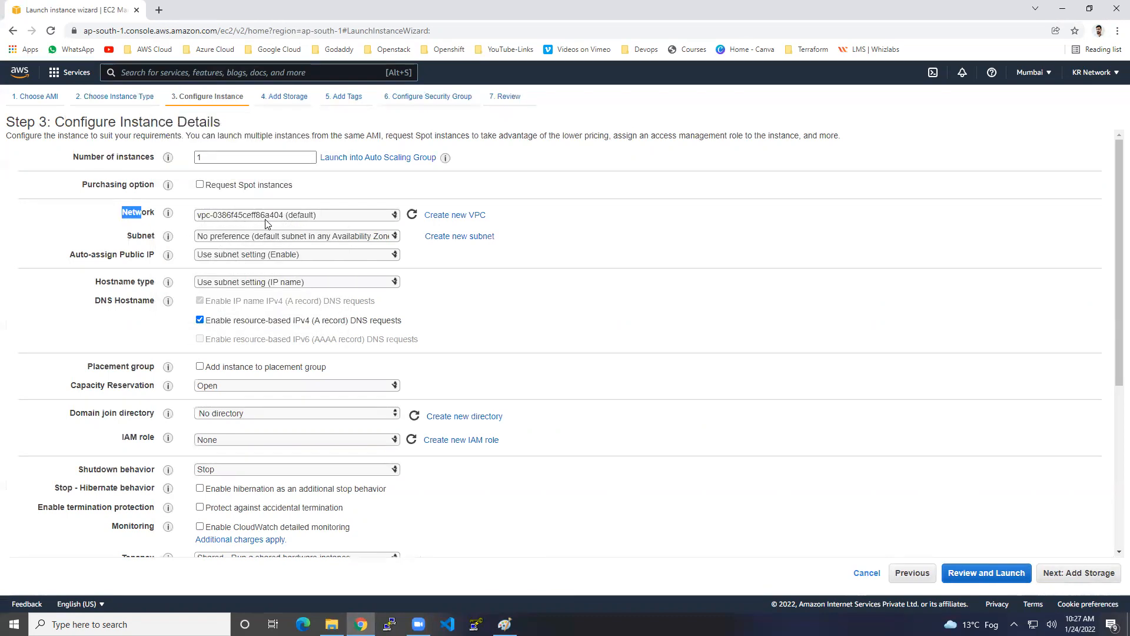
left_click_drag(127, 235, 146, 235)
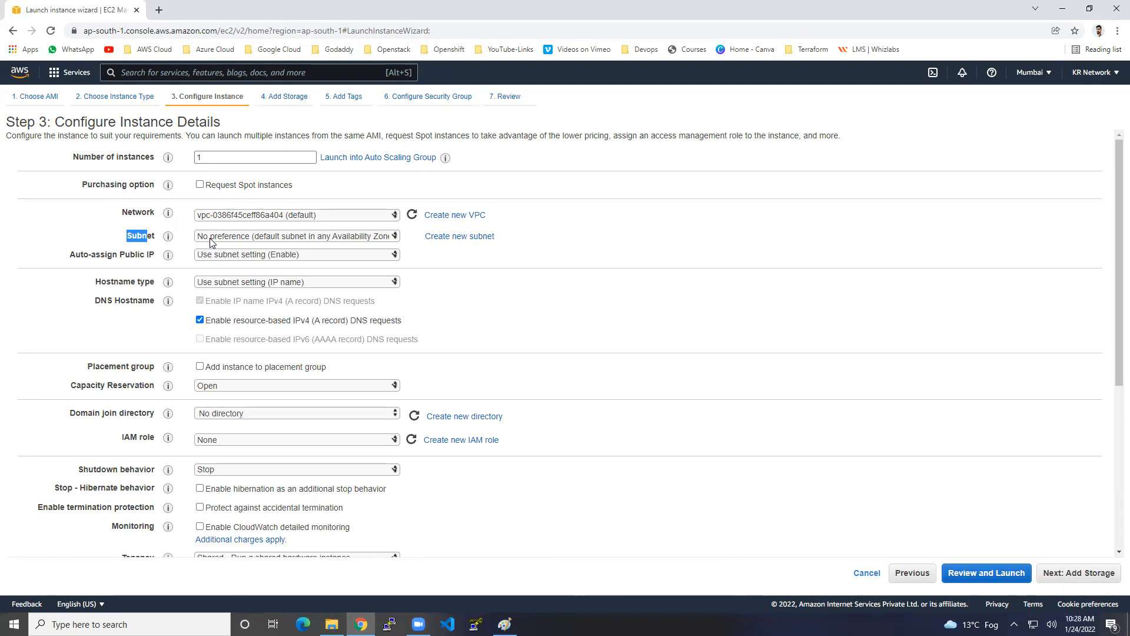
left_click(218, 241)
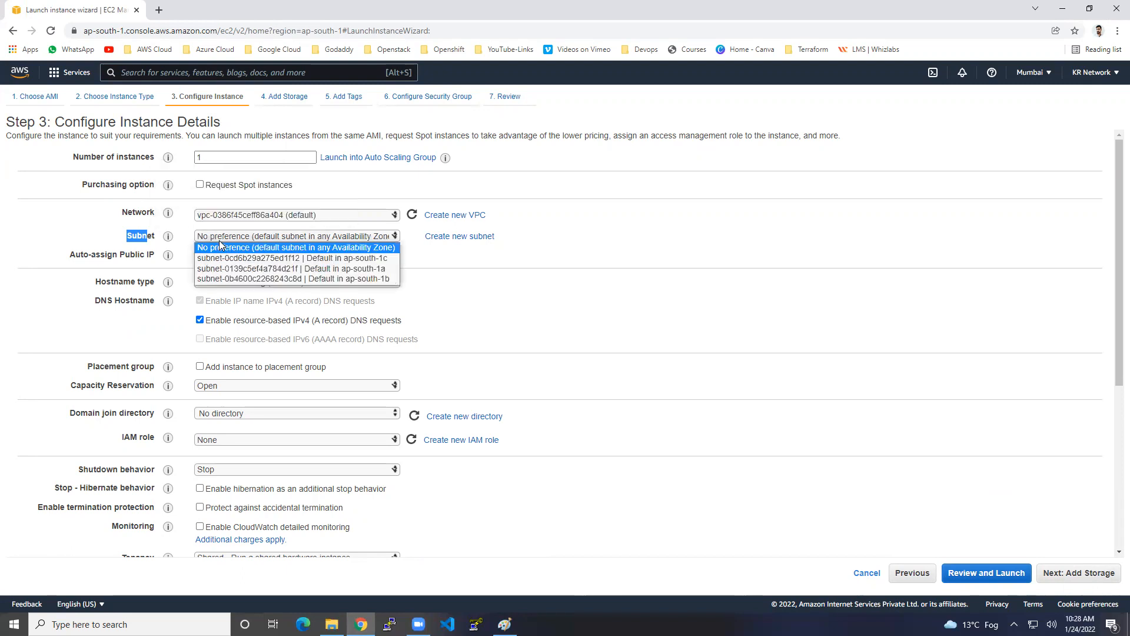
left_click(242, 268)
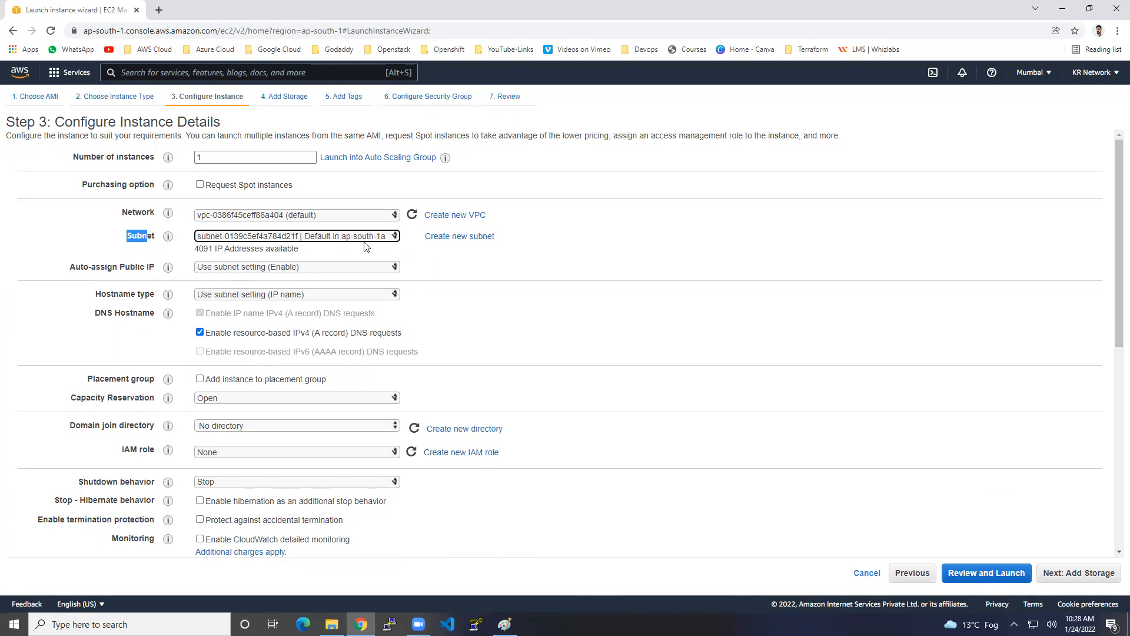
Step: Leave Auto-assign Public IP on Use subnet setting and continue to Add Storage
left_click_drag(70, 265, 140, 263)
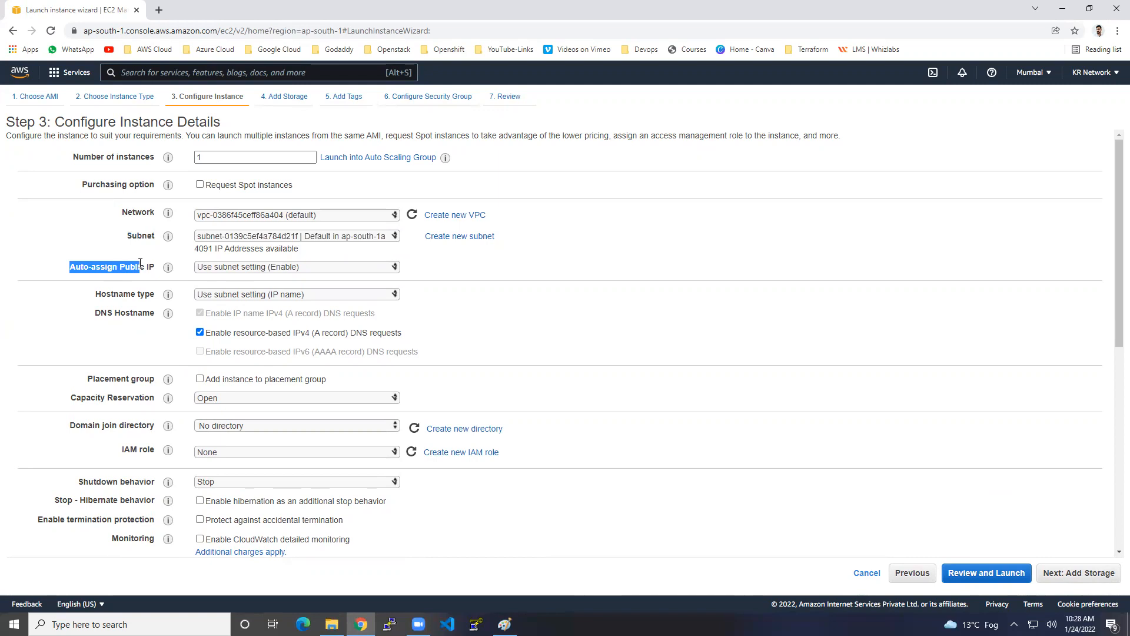
left_click(296, 269)
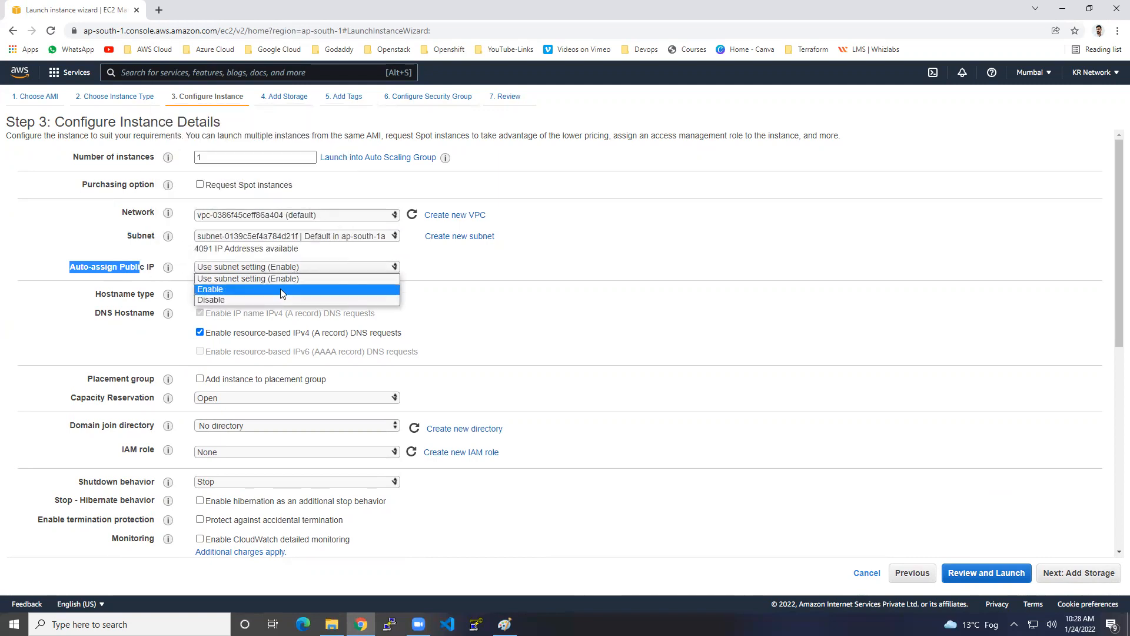
left_click(280, 286)
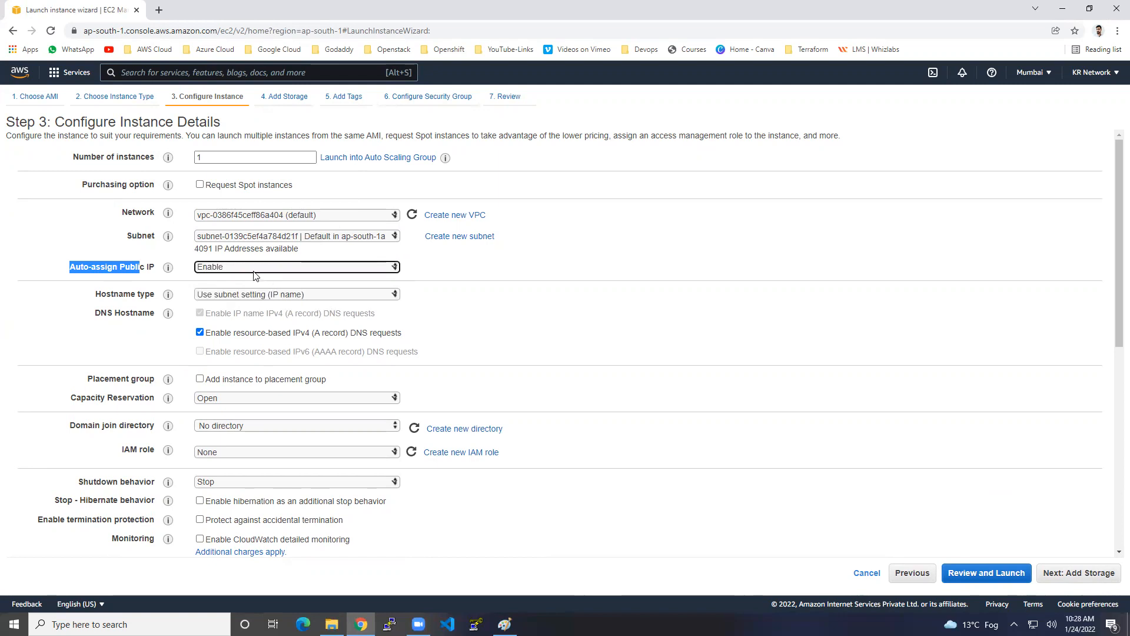
left_click(215, 271)
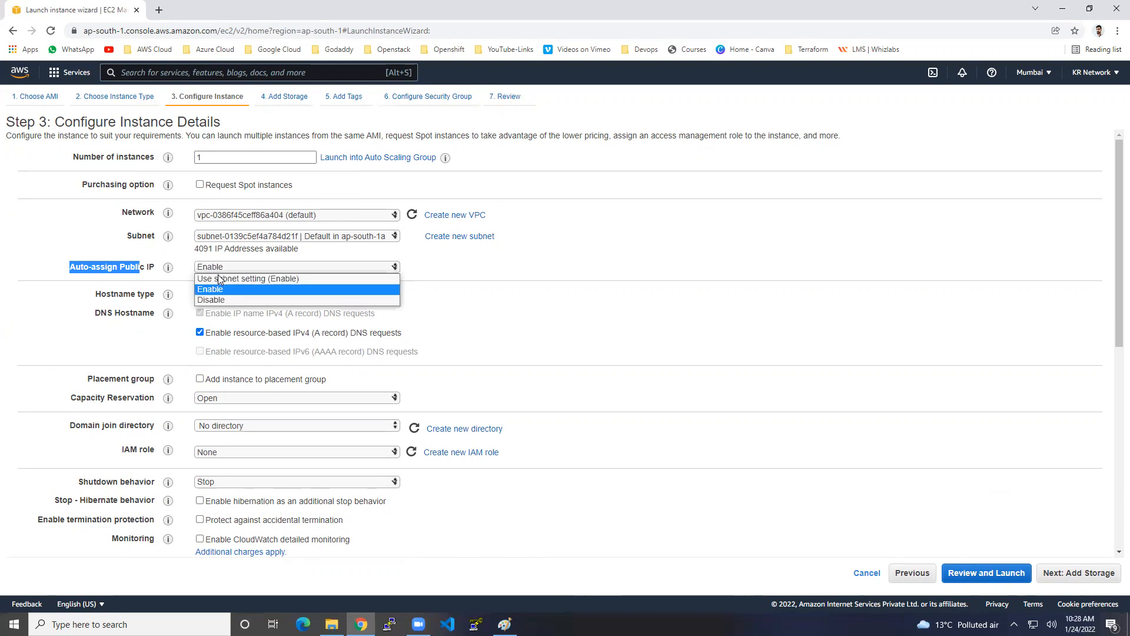
left_click(219, 279)
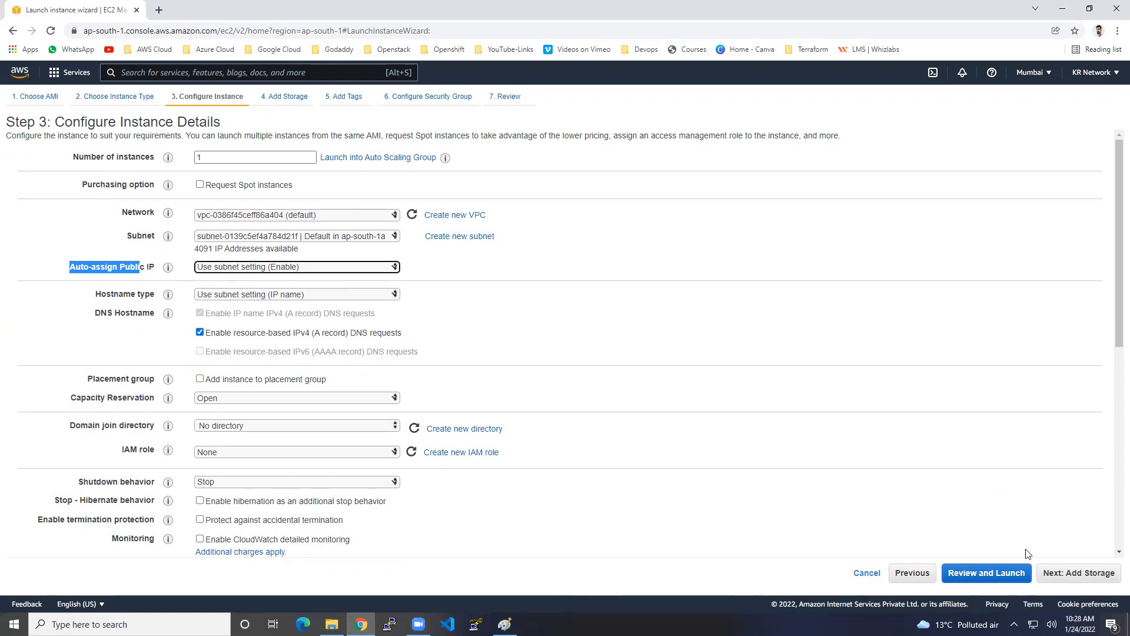
left_click(1069, 574)
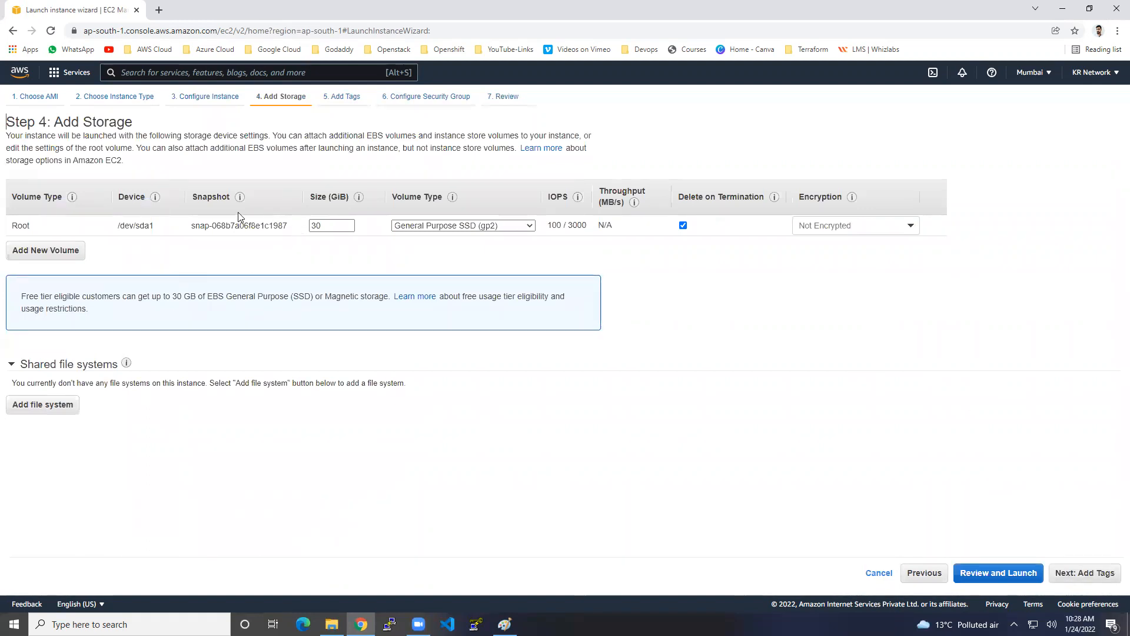
Step: Tag the instance with Key 'Name' and Value 'Windows-machine', then continue to security groups
left_click_drag(13, 226, 34, 227)
left_click(1089, 572)
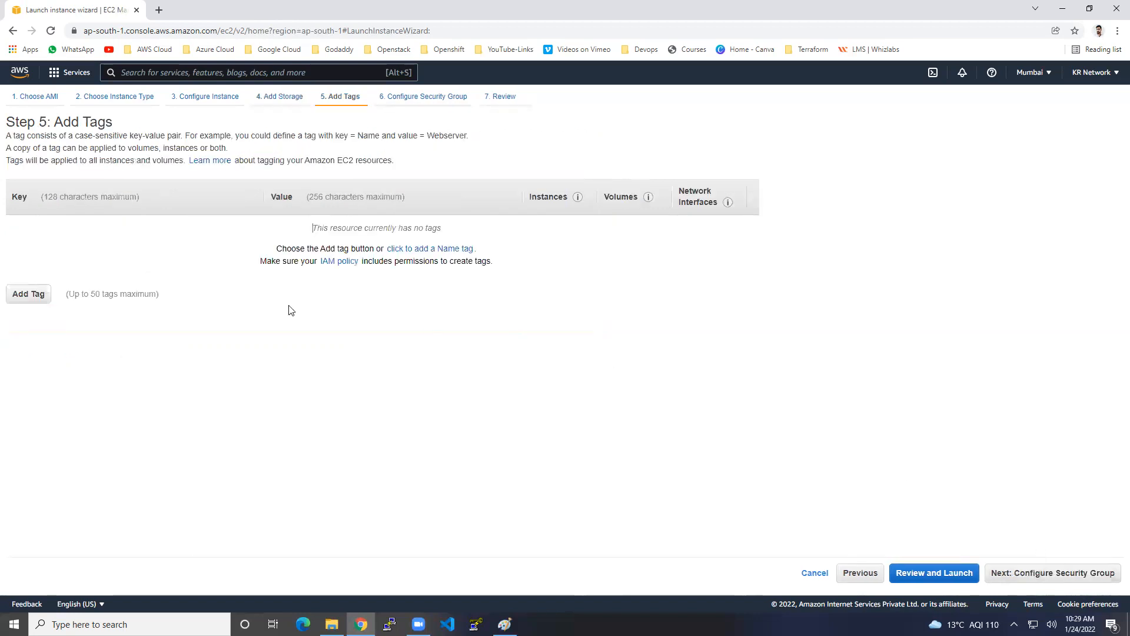
left_click(40, 293)
type("Name")
key("Tab")
type("Window")
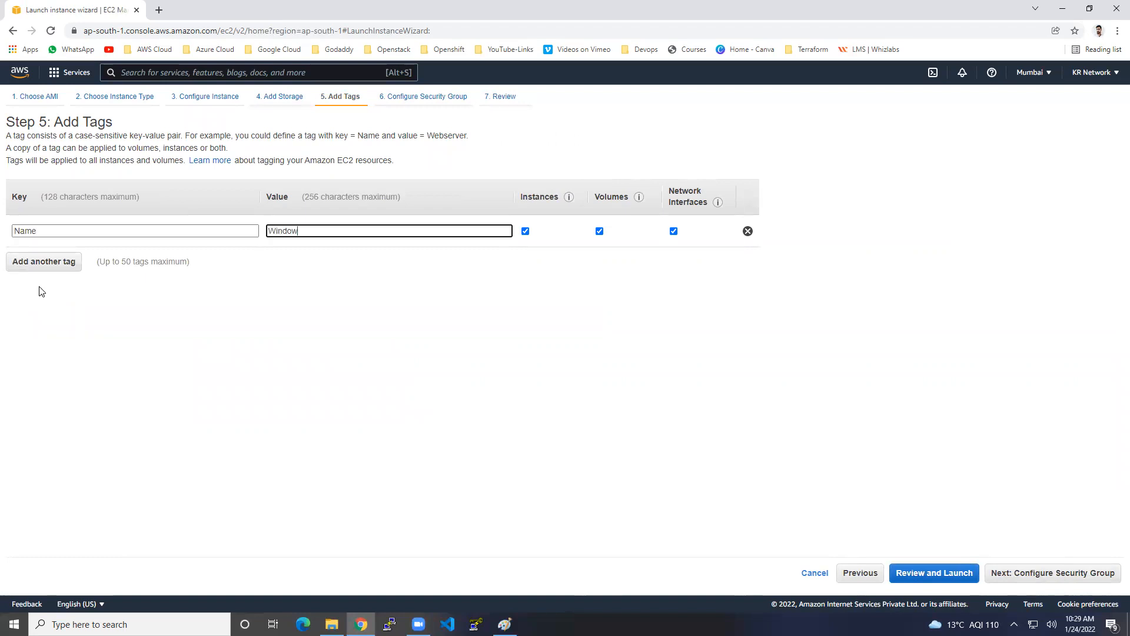
type("s-machine")
left_click(1080, 575)
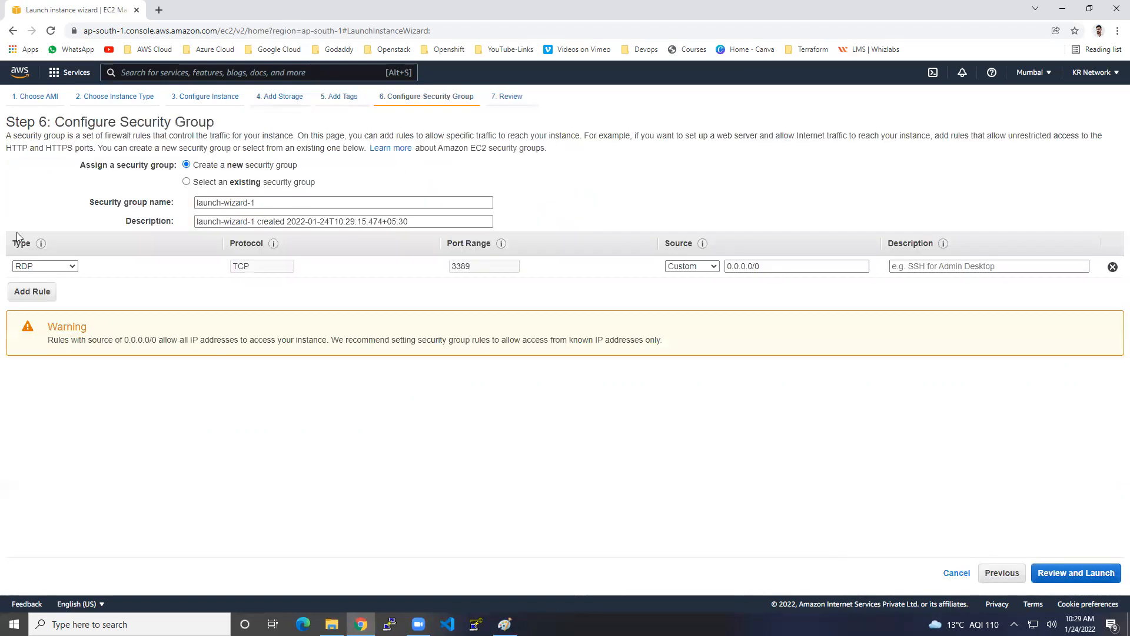
Step: Look at the existing security groups, then return to Create a new security group
left_click_drag(55, 122, 211, 130)
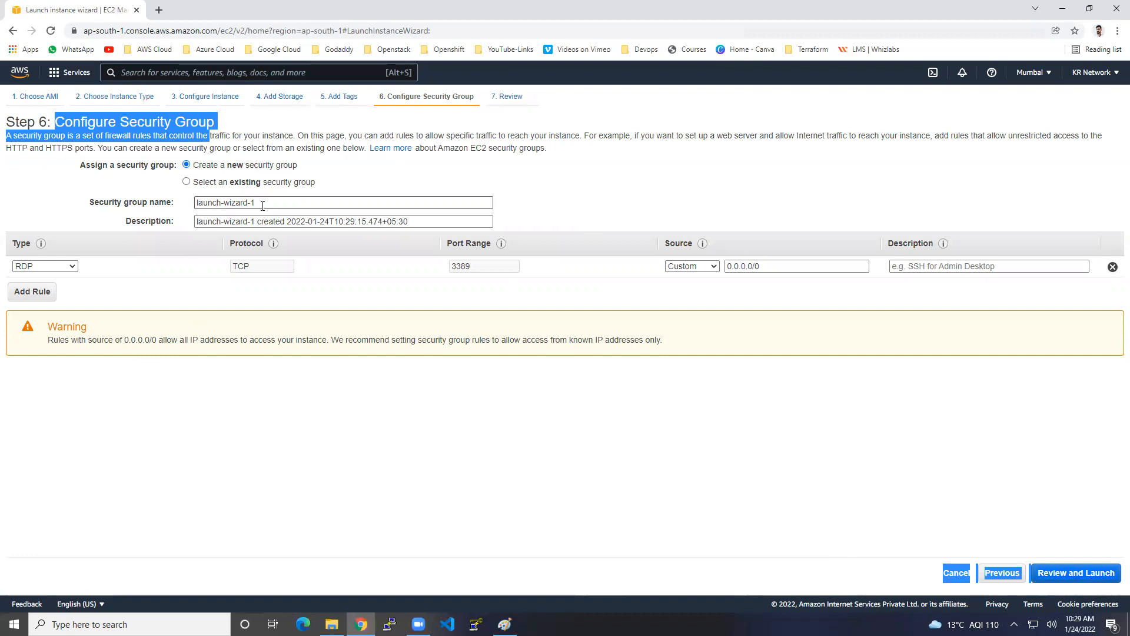
left_click(245, 182)
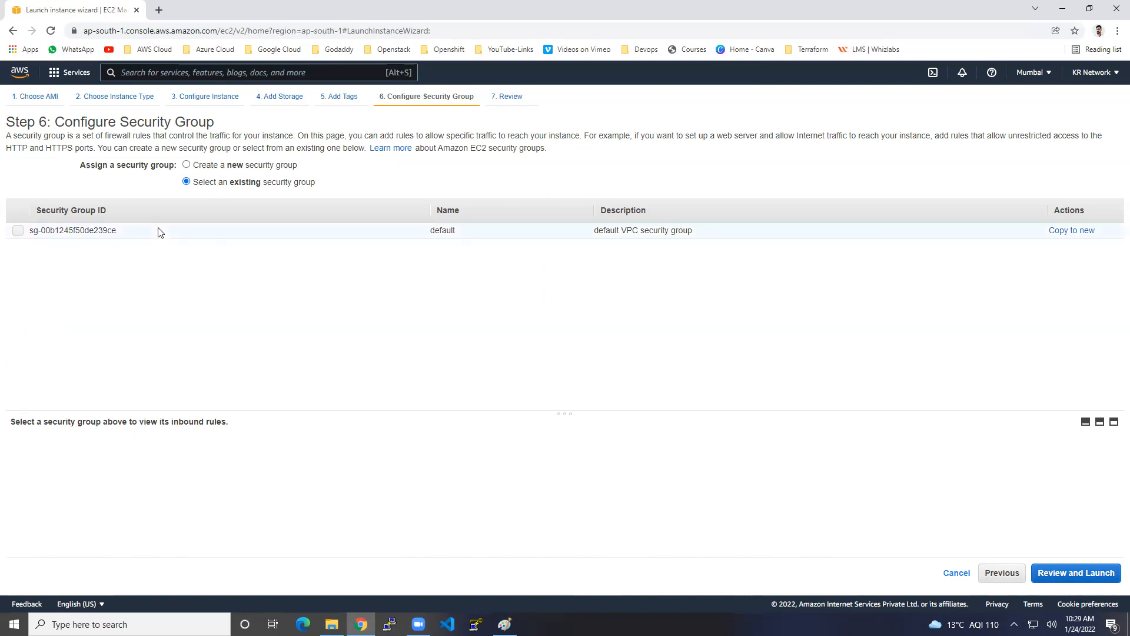
left_click(211, 165)
Step: Name the security group windows-sg with description 'this is my sg for windows server'
left_click(243, 203)
key("ctrl+a")
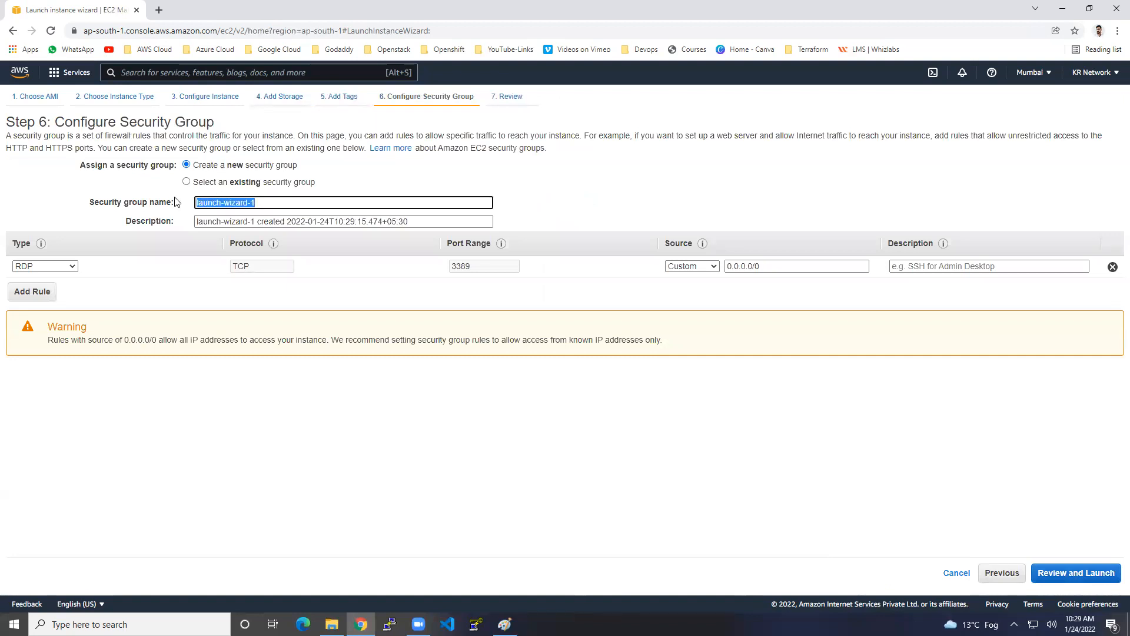
type("windows-sg")
left_click_drag(427, 221, 125, 203)
type("thi")
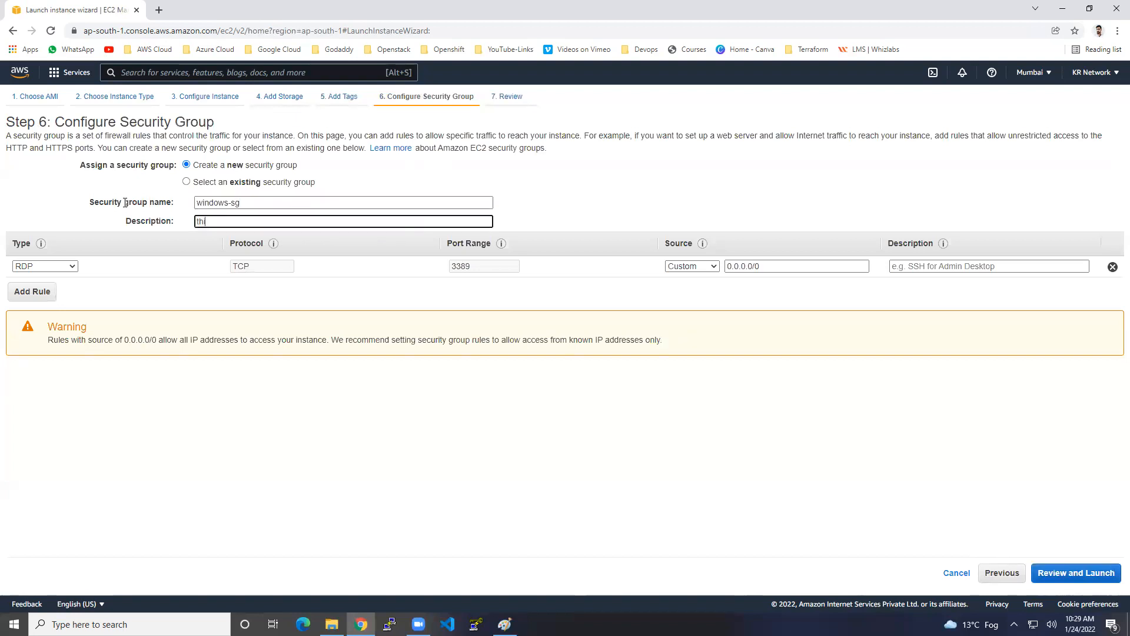
type("s is my sg for windows server")
Step: Replace the default RDP rule with an All traffic rule sourced from 0.0.0.0/0
left_click(1113, 268)
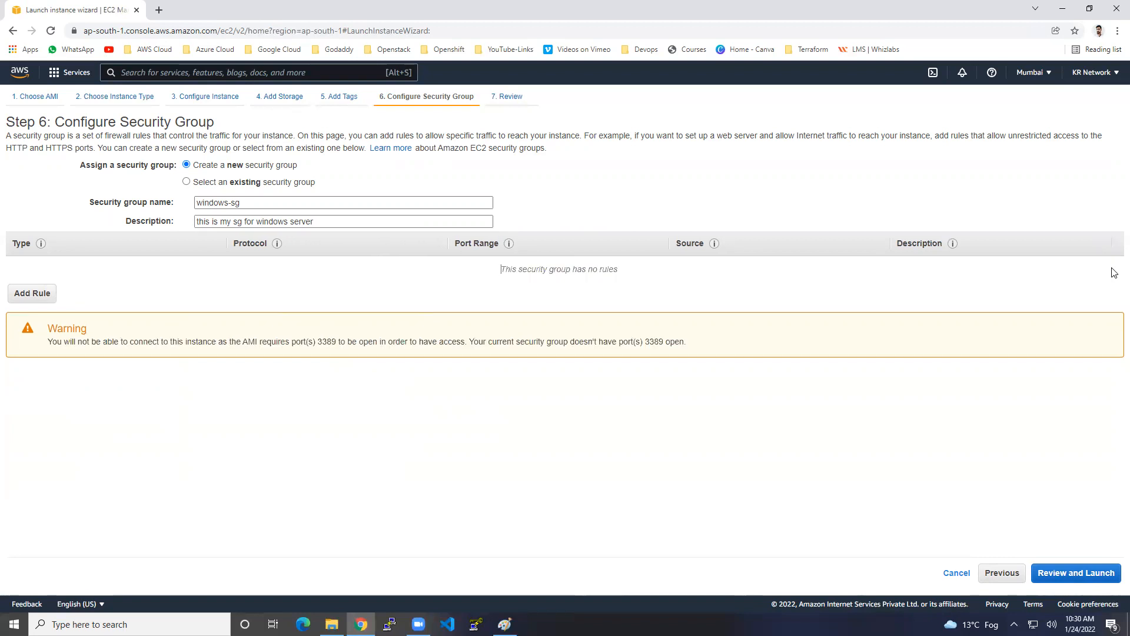
left_click(50, 294)
left_click(71, 266)
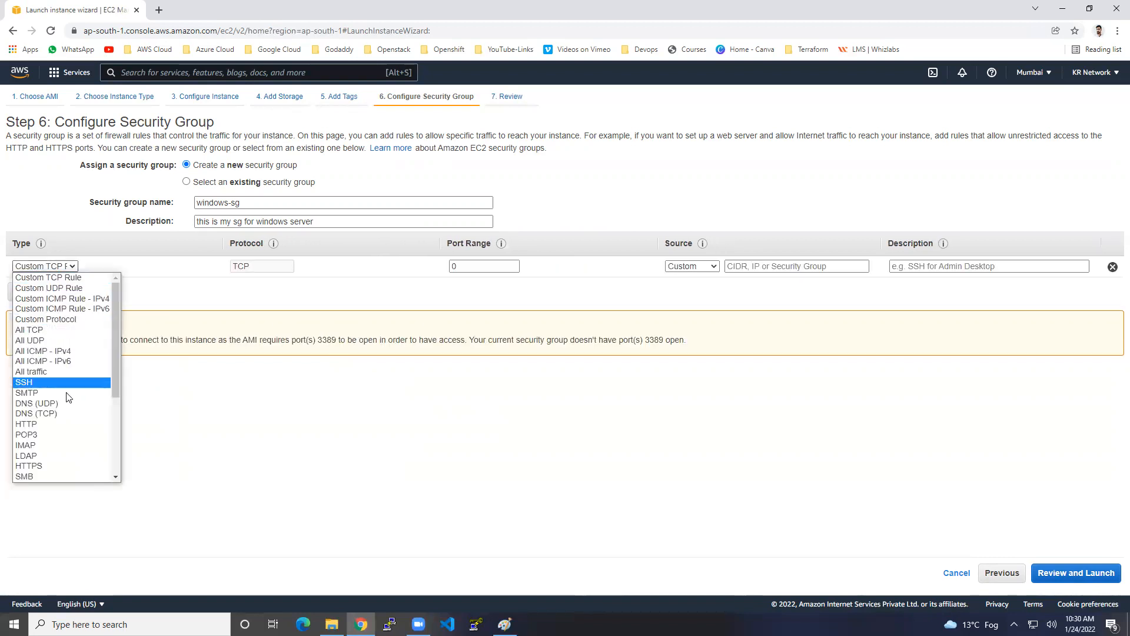
left_click(52, 370)
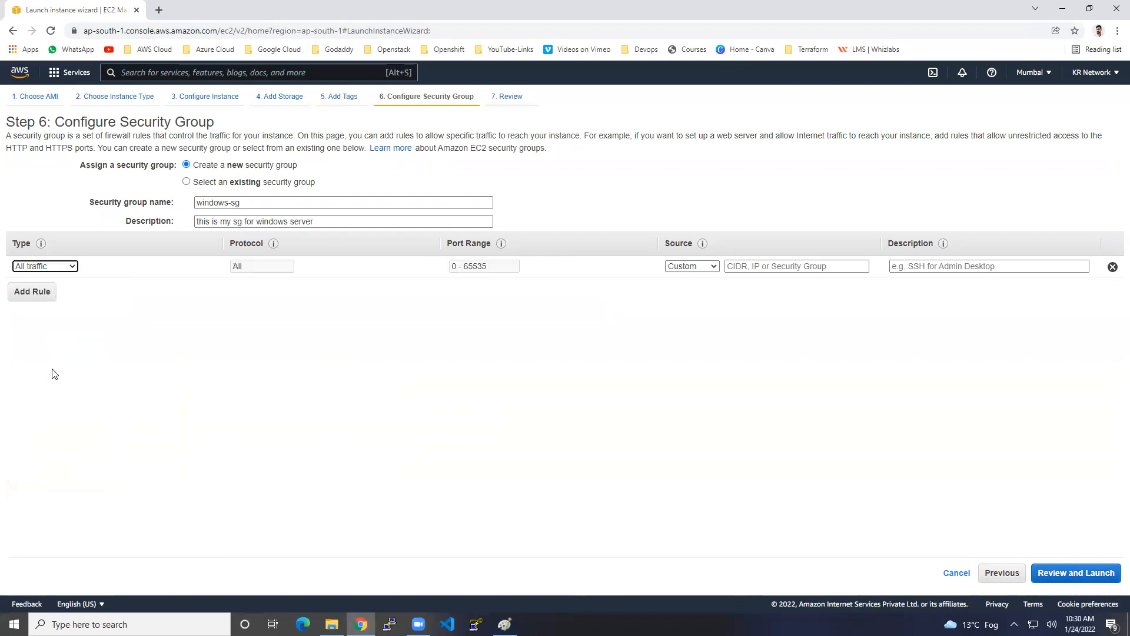
left_click(841, 268)
left_click(796, 292)
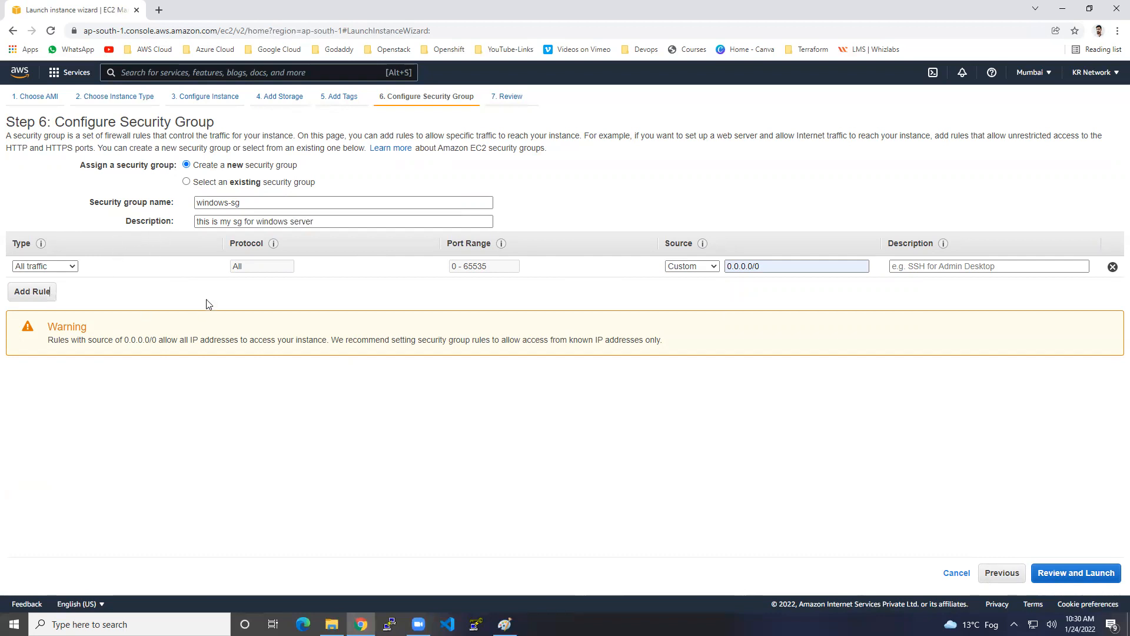
left_click(73, 267)
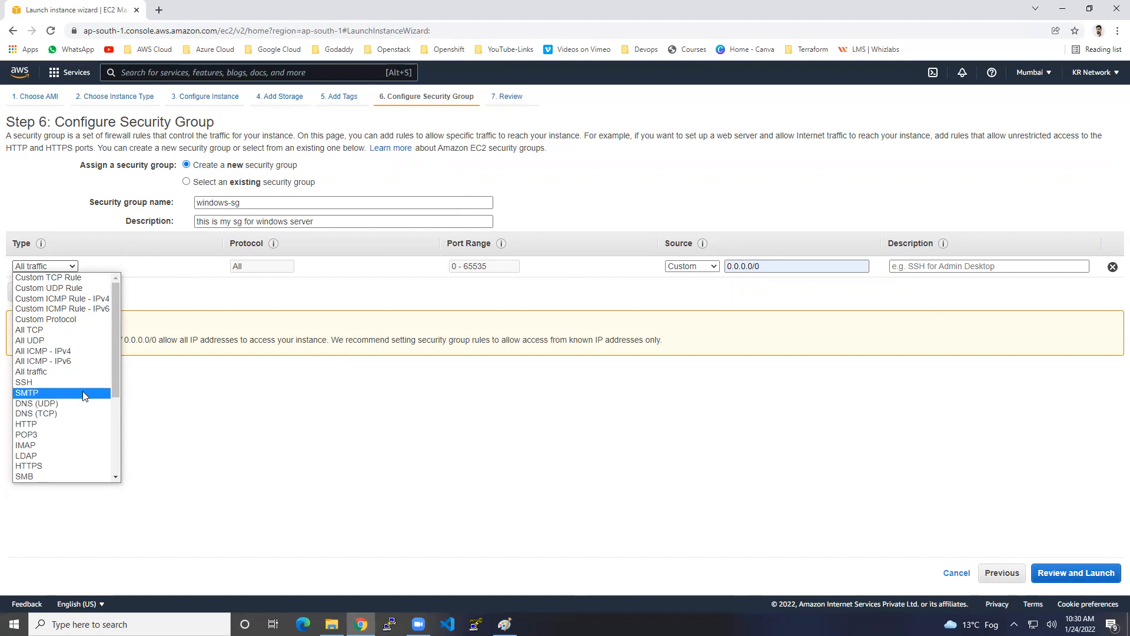
scroll(83, 391, "down", 5)
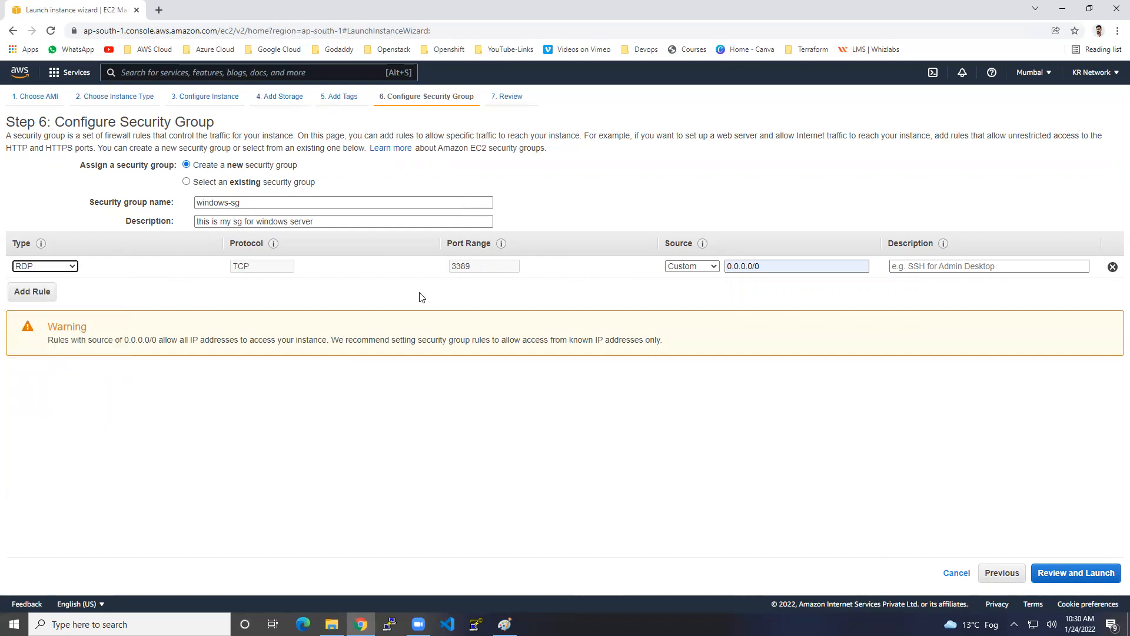
Step: Add an All ICMP - IPv4 rule from 0.0.0.0/0 and proceed to the launch review
left_click(50, 296)
left_click(70, 287)
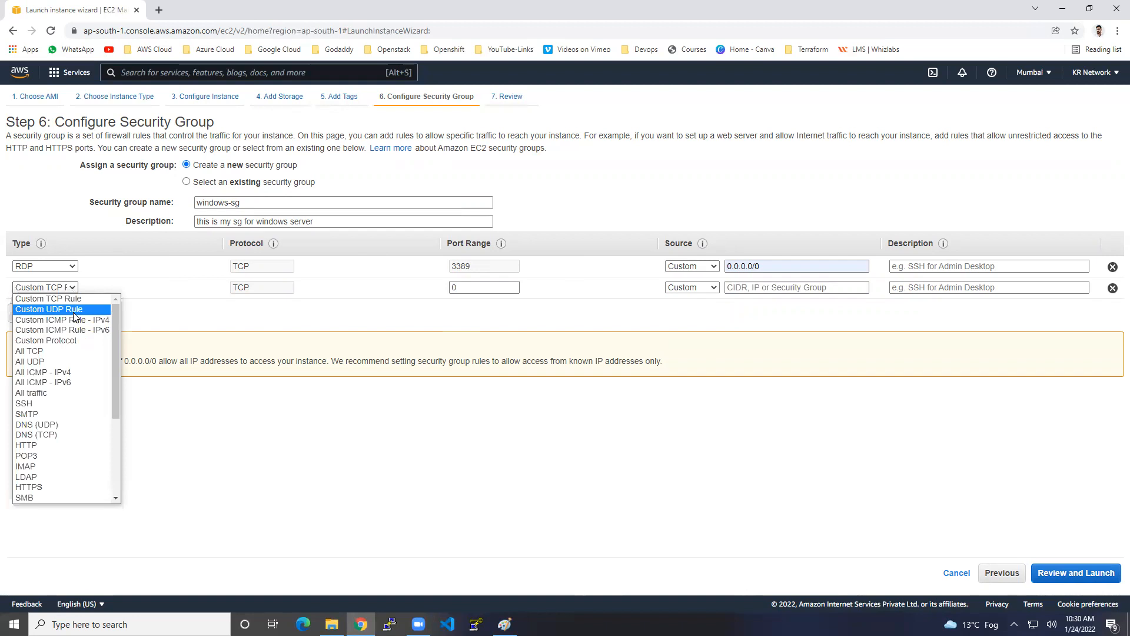
left_click(69, 372)
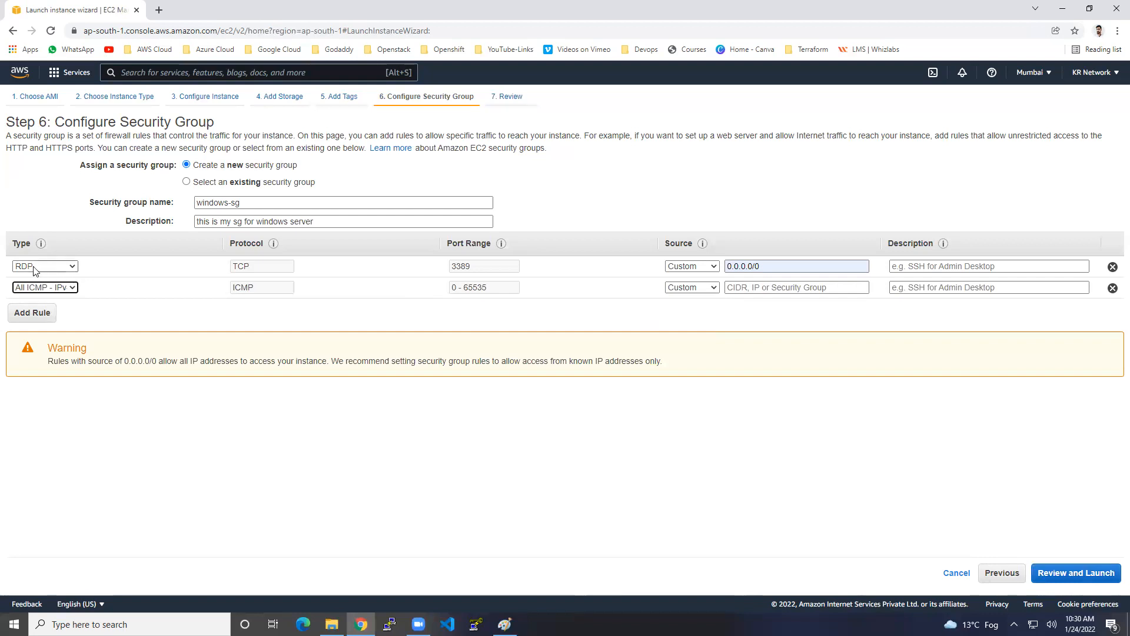
left_click(795, 287)
left_click(763, 309)
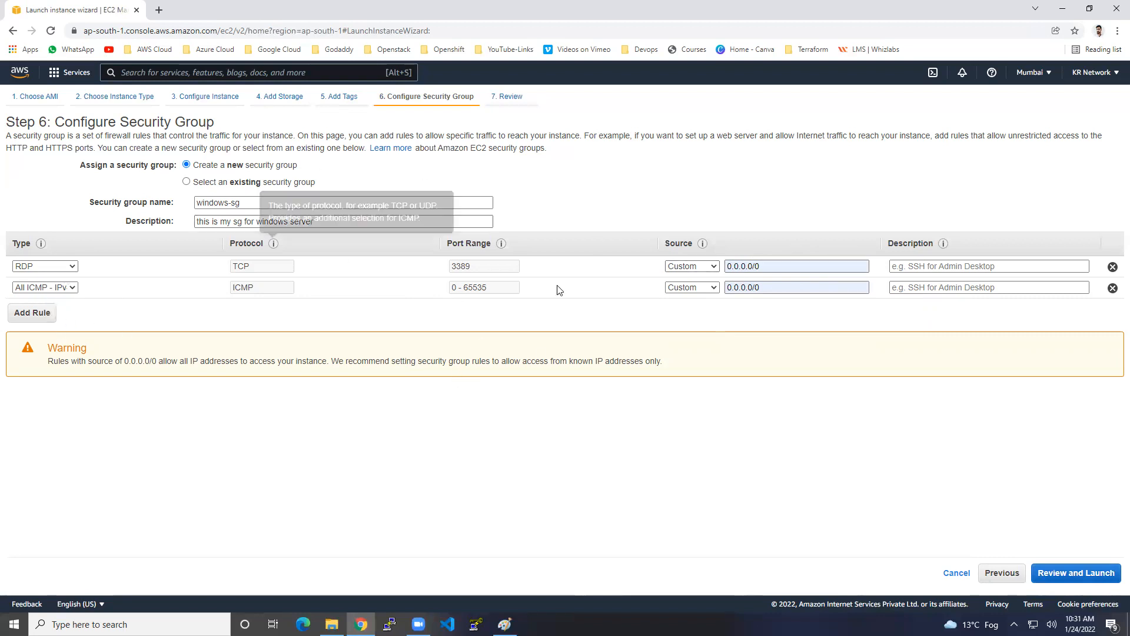
left_click(1095, 578)
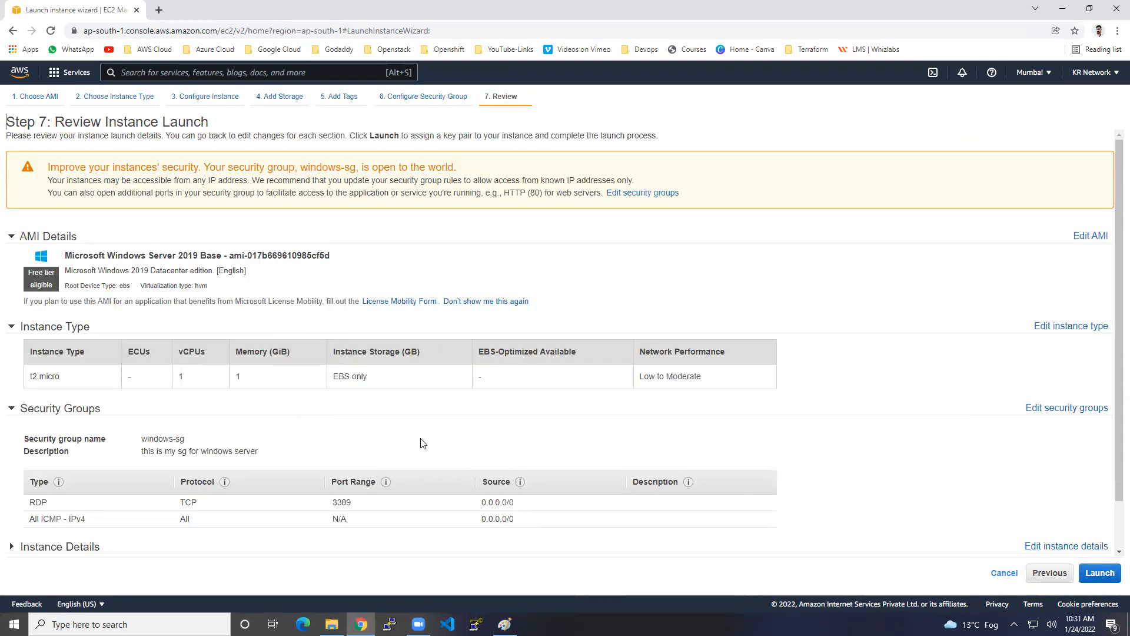
Step: Create a new RSA key pair named 'windows', download it as windows.pem, and launch the instance
left_click(1096, 581)
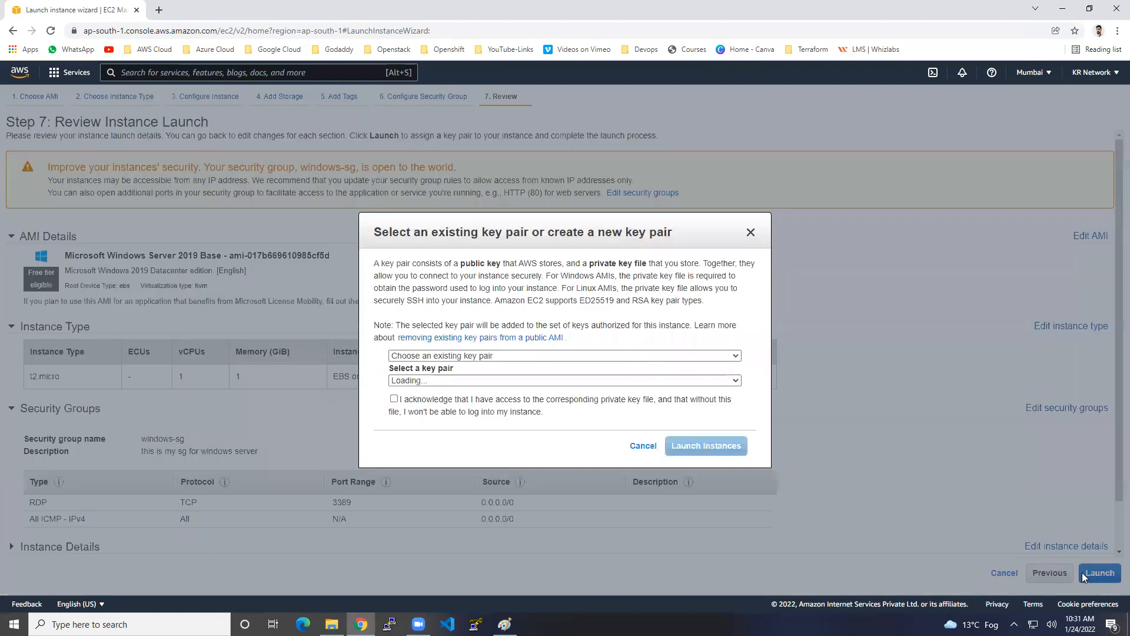
left_click(474, 356)
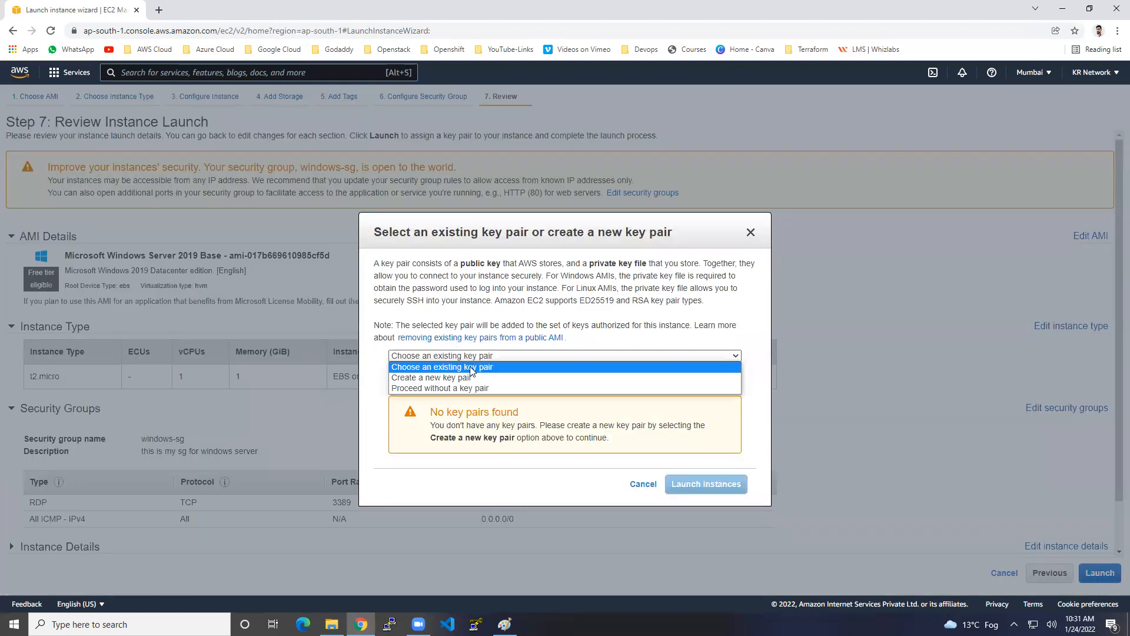
left_click(465, 380)
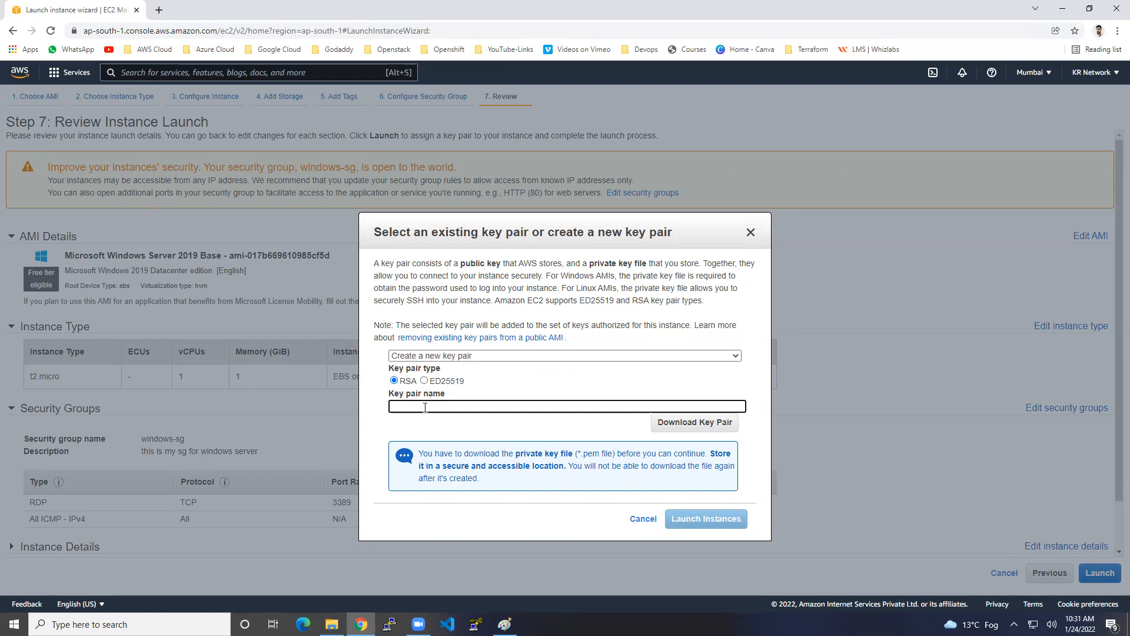
type("windows")
left_click(665, 425)
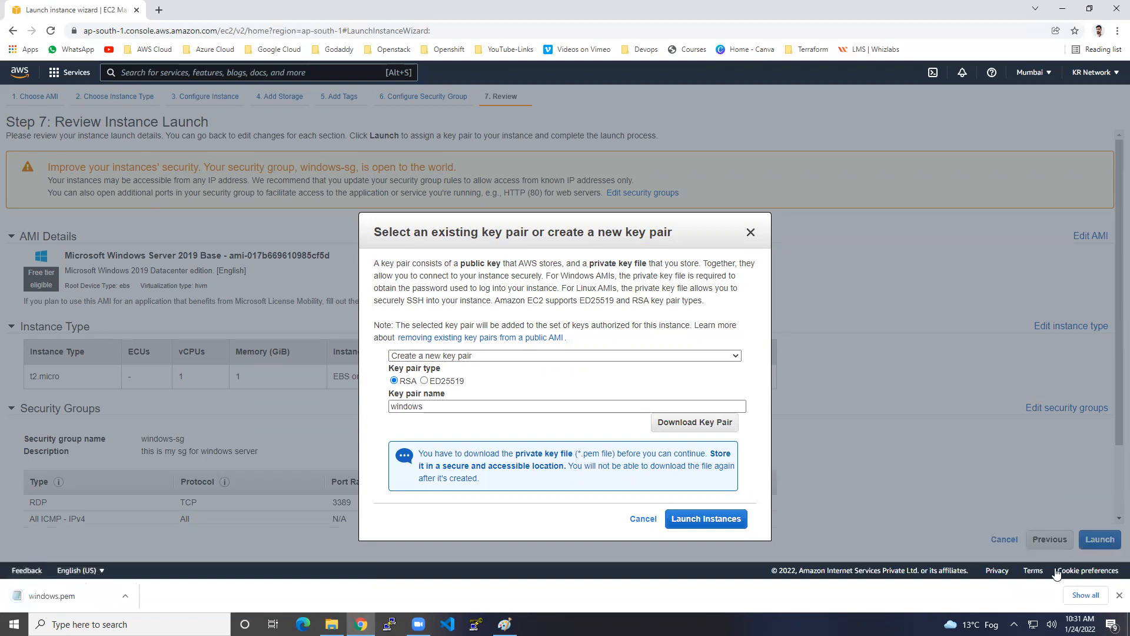
left_click(1119, 595)
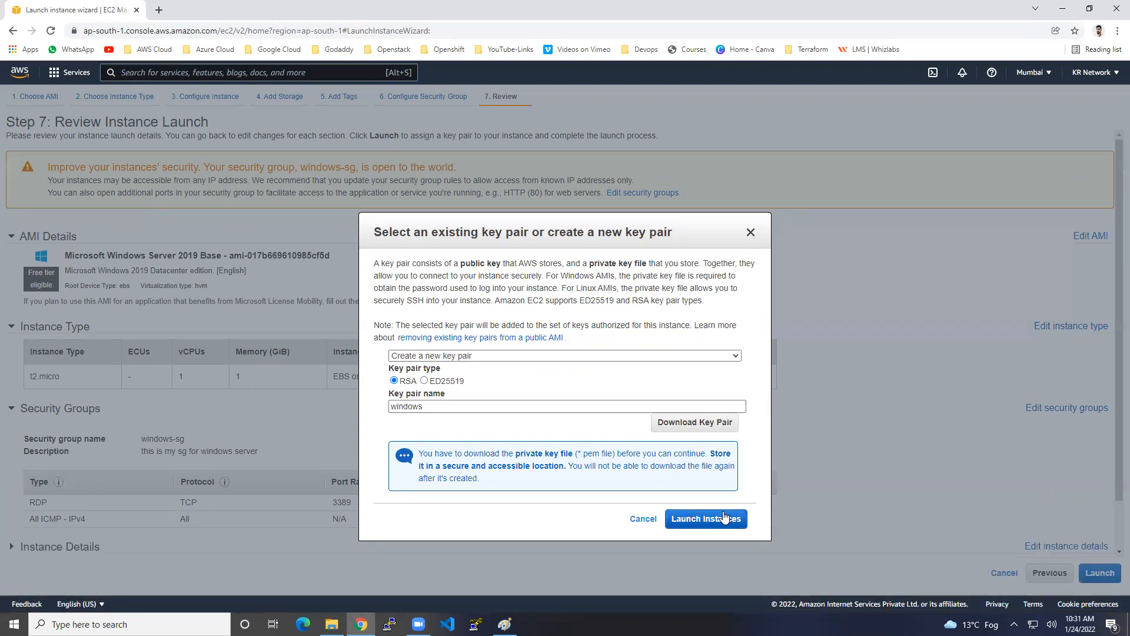
left_click(726, 518)
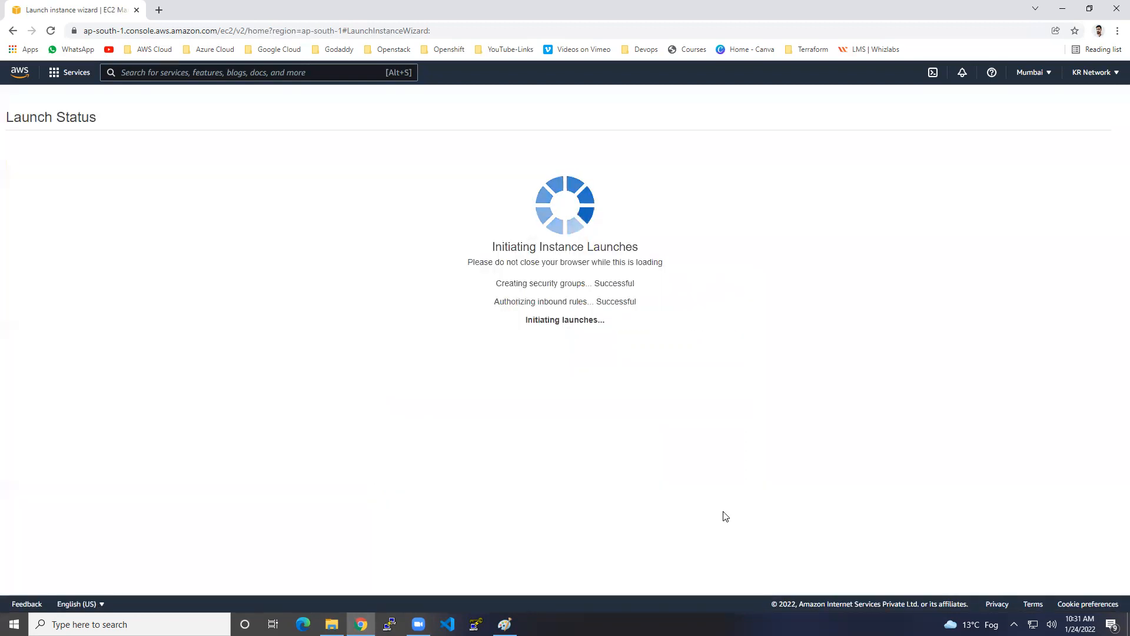
Step: Open Windows-machine's details and review its public/private IPv4 addresses, instance state and DNS names
left_click(1075, 498)
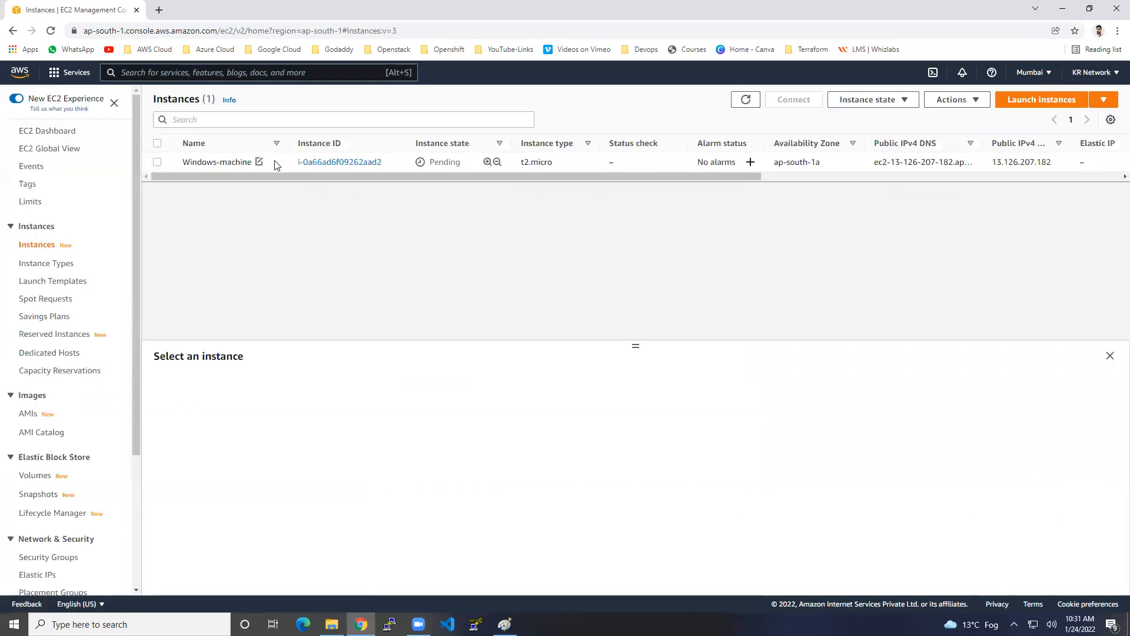
left_click(271, 162)
left_click_drag(635, 346, 633, 267)
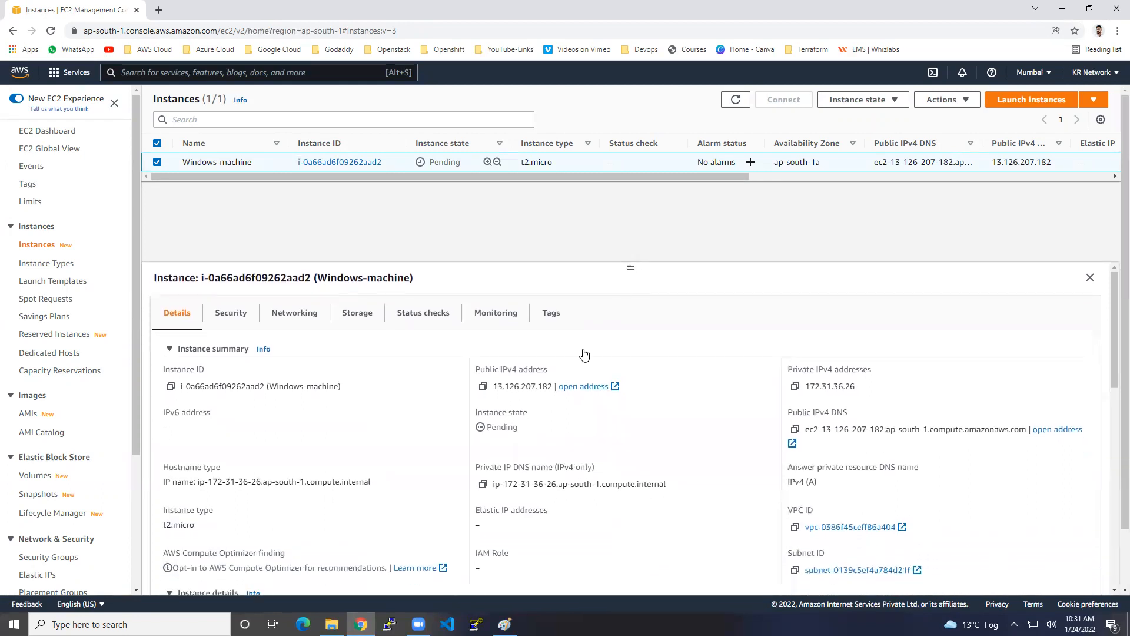
left_click_drag(499, 369, 528, 369)
left_click_drag(493, 412, 521, 412)
left_click_drag(513, 483, 592, 484)
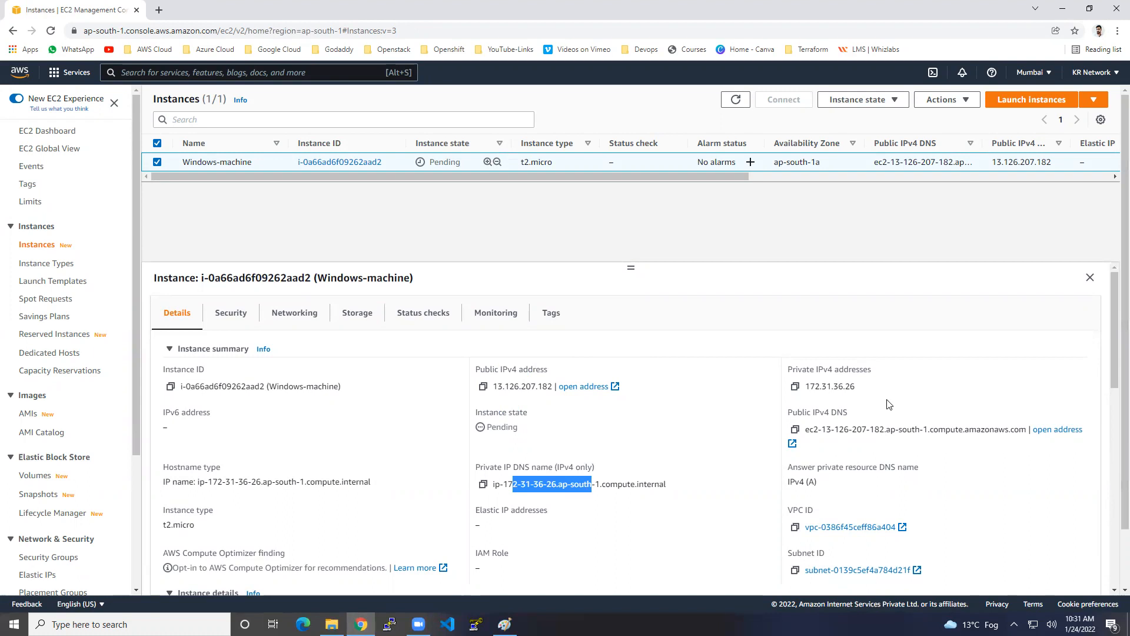
left_click_drag(834, 386, 857, 388)
left_click_drag(850, 429, 912, 430)
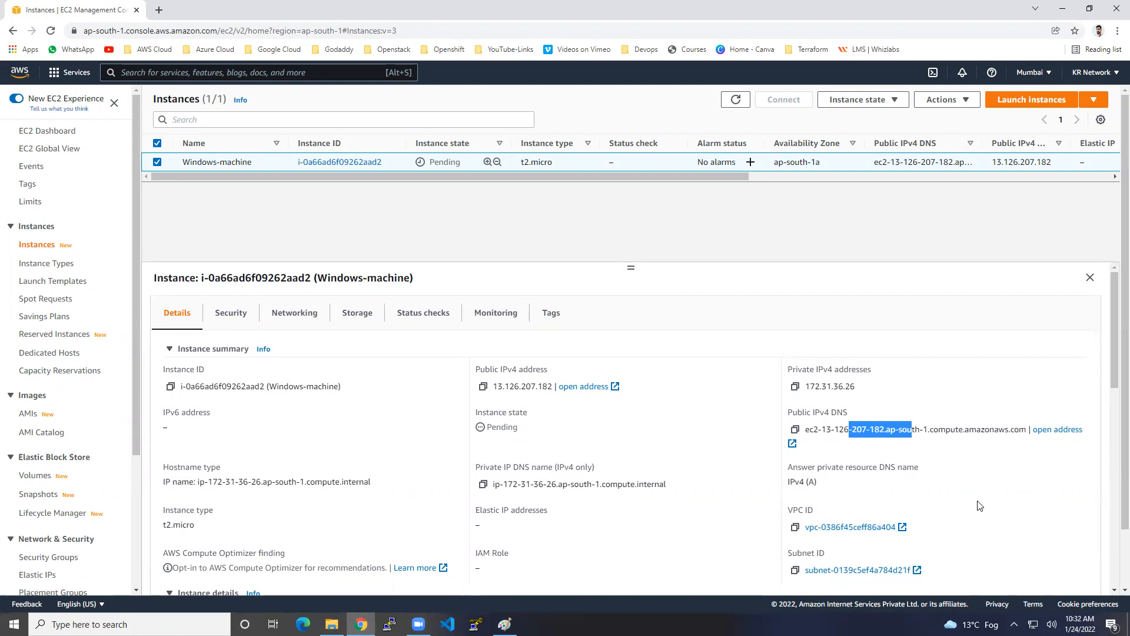
Step: Check the Windows platform and ap-south-1a availability zone, then refresh the instance list
scroll(979, 505, "down", 2)
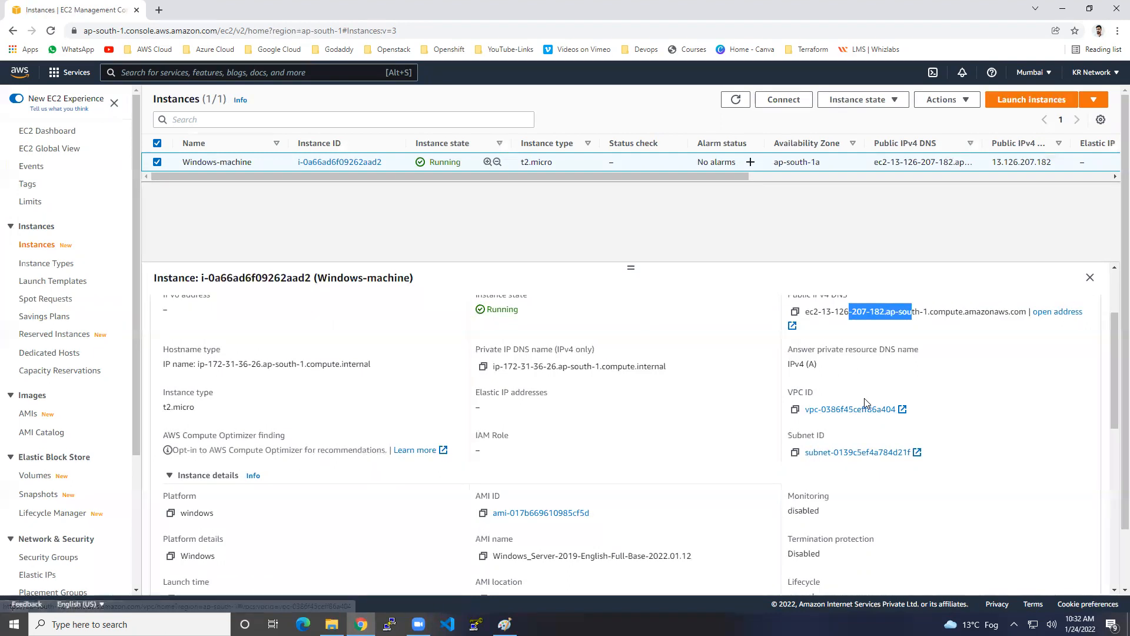
scroll(900, 487, "down", 3)
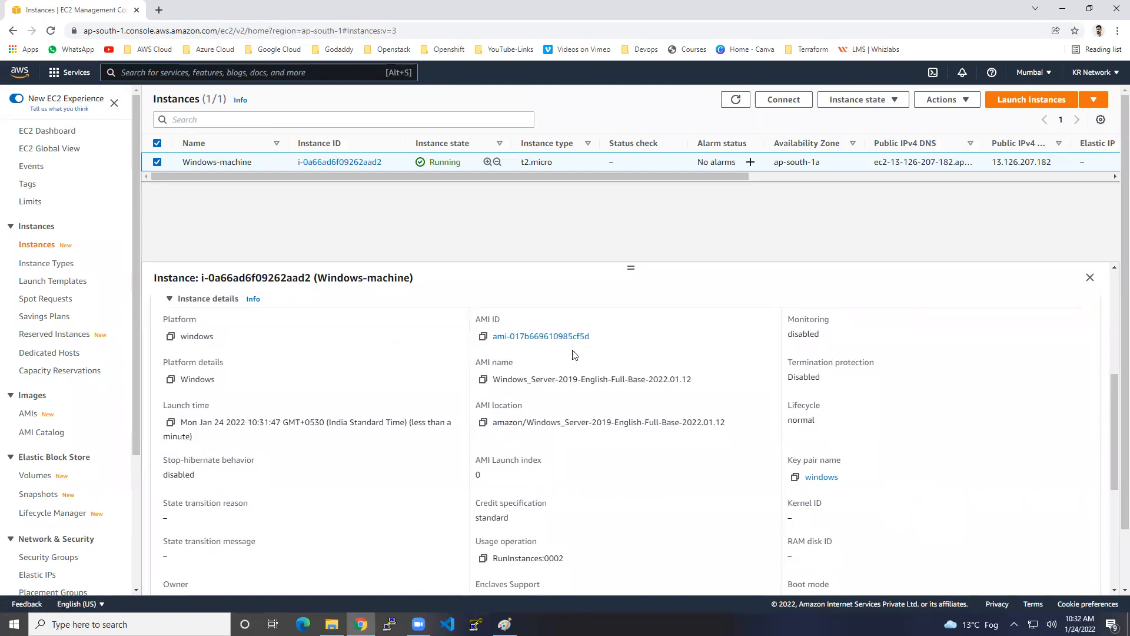
scroll(583, 377, "up", 2)
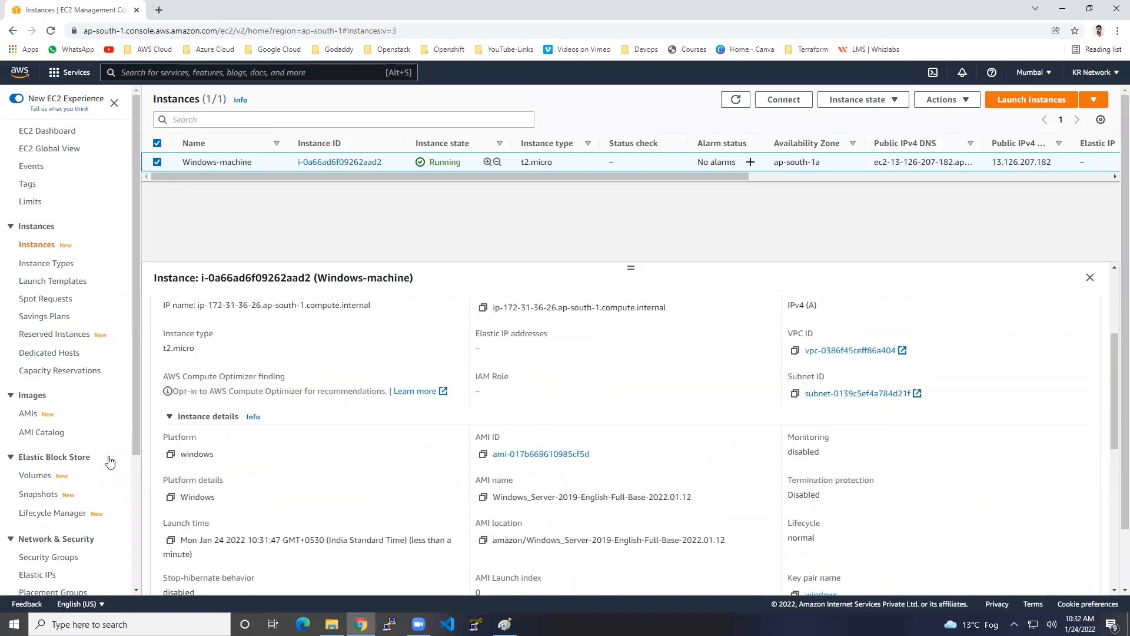
left_click_drag(203, 455, 219, 461)
scroll(219, 462, "up", 3)
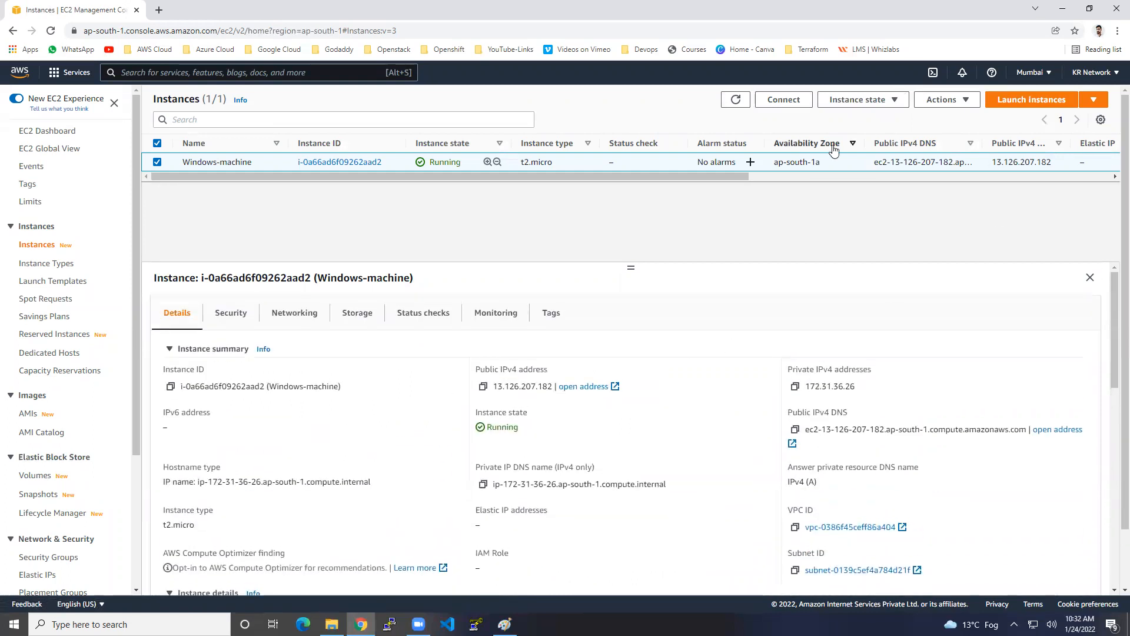
left_click_drag(794, 163, 819, 166)
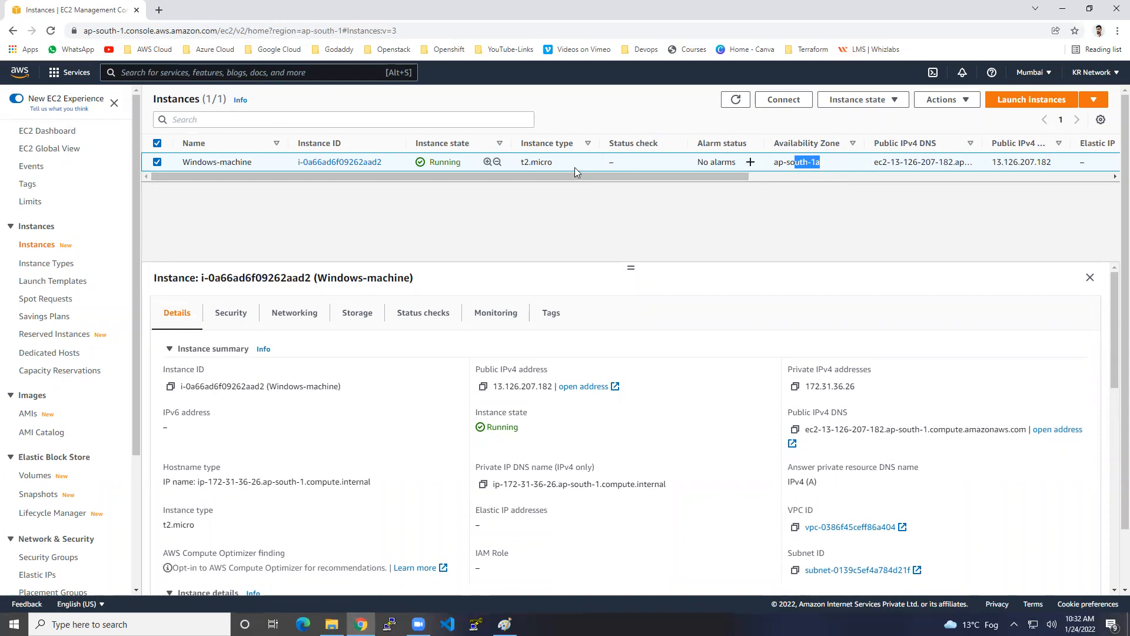
left_click(736, 100)
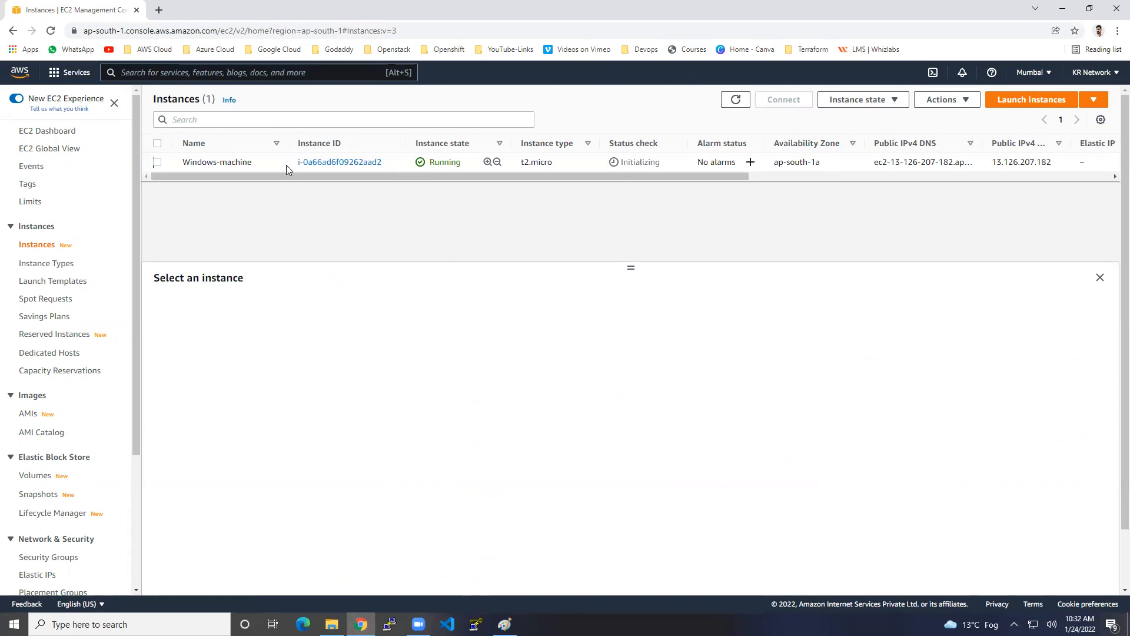
Step: Review Windows-machine's security group rules for port 3389 and ICMP
left_click(276, 166)
left_click(242, 314)
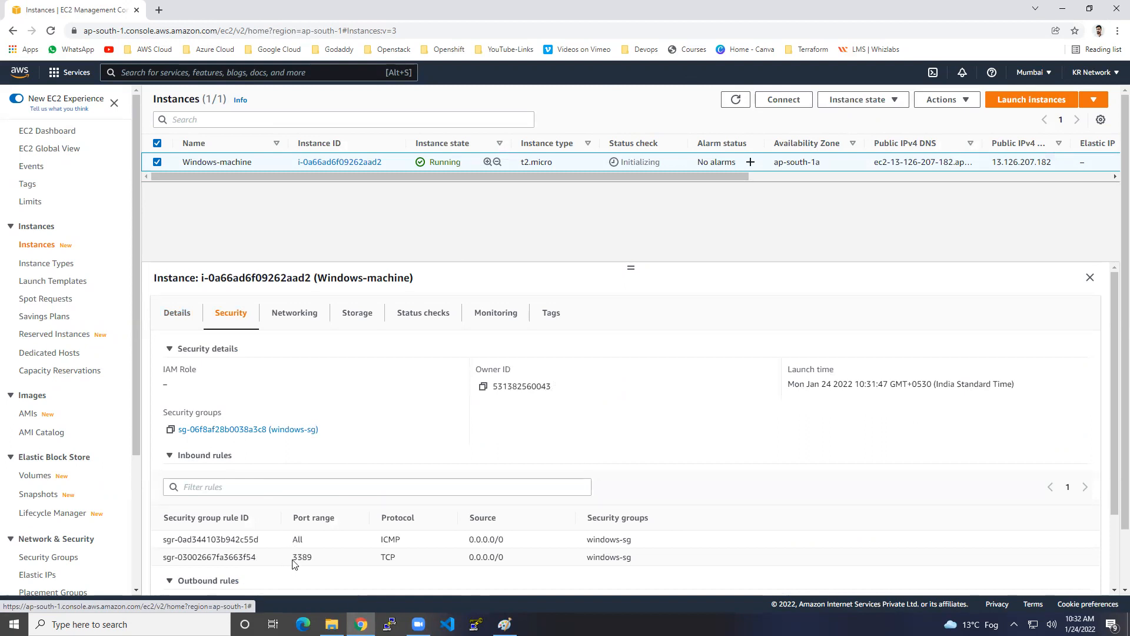
left_click_drag(293, 557, 310, 557)
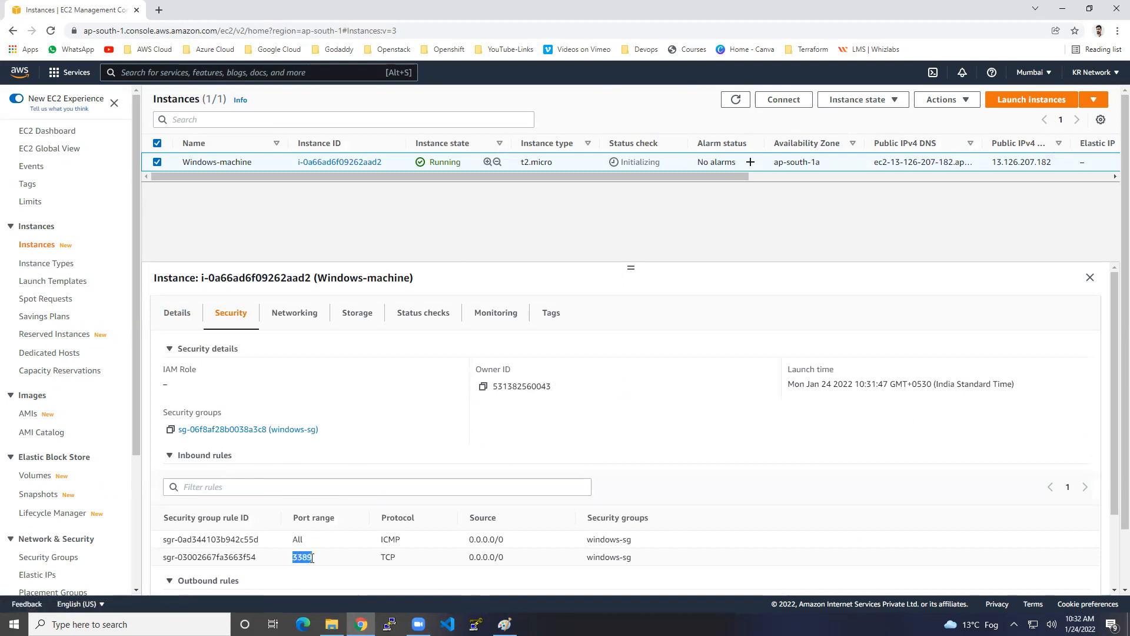
left_click_drag(395, 539, 406, 545)
Step: Inspect the instance's networking details, including its network interface ID
left_click(303, 313)
scroll(608, 515, "down", 5)
scroll(608, 515, "down", 1)
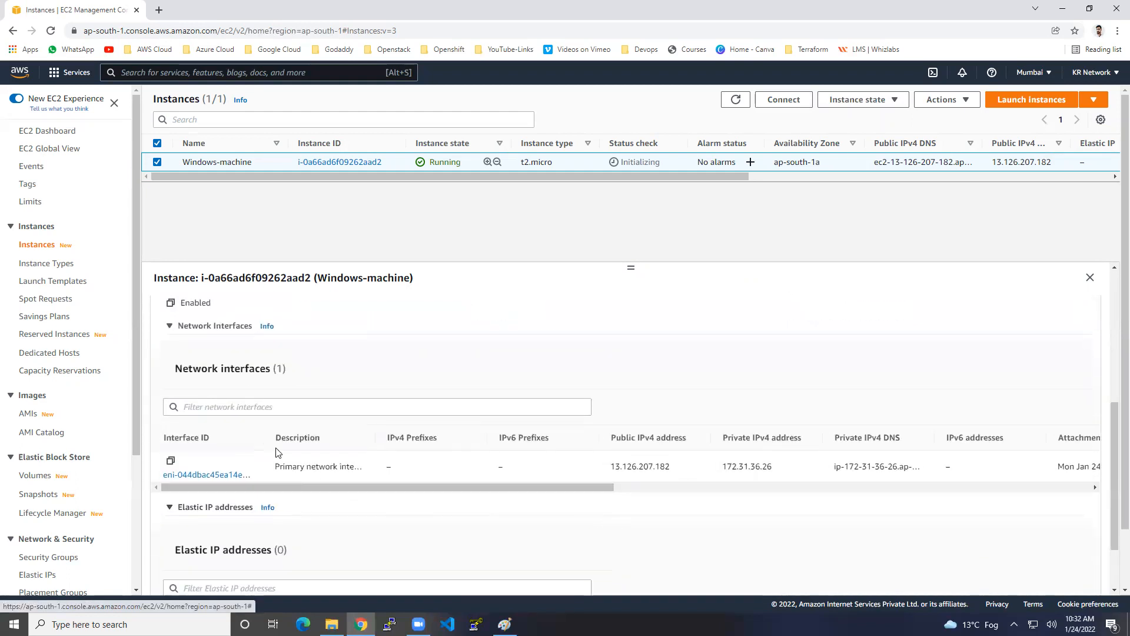
left_click_drag(265, 438, 369, 438)
scroll(371, 494, "up", 6)
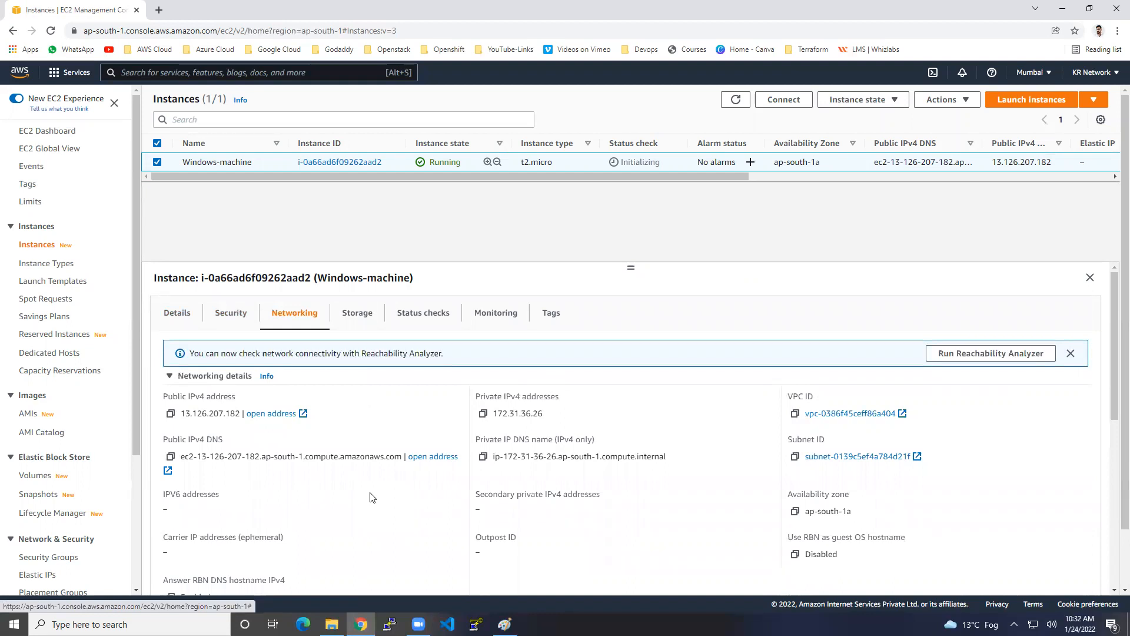
left_click(232, 315)
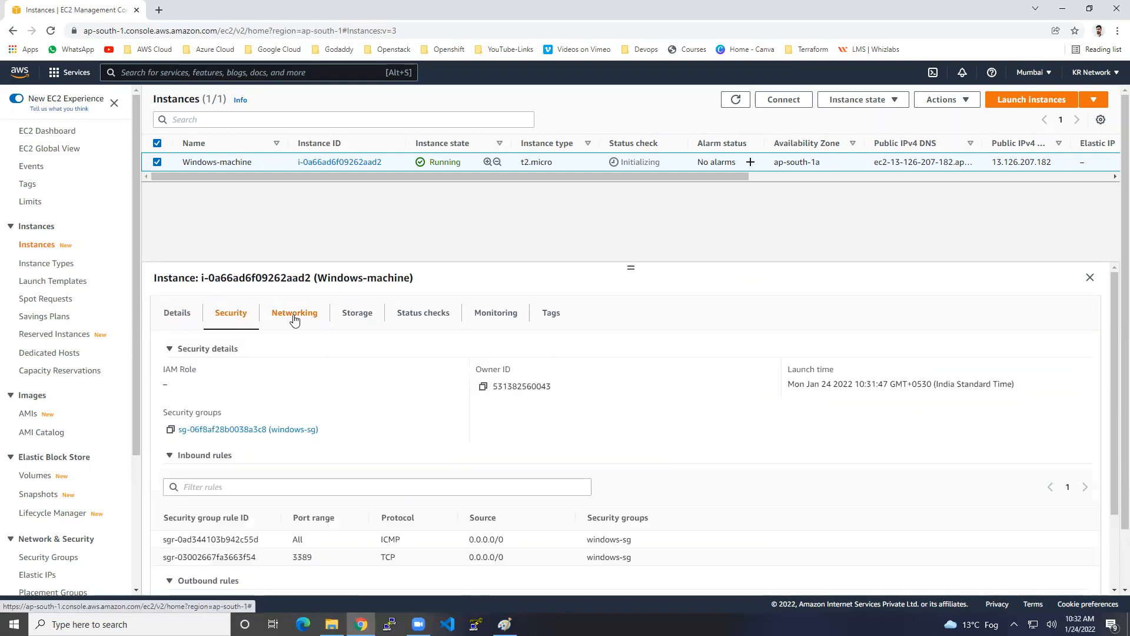
left_click(295, 318)
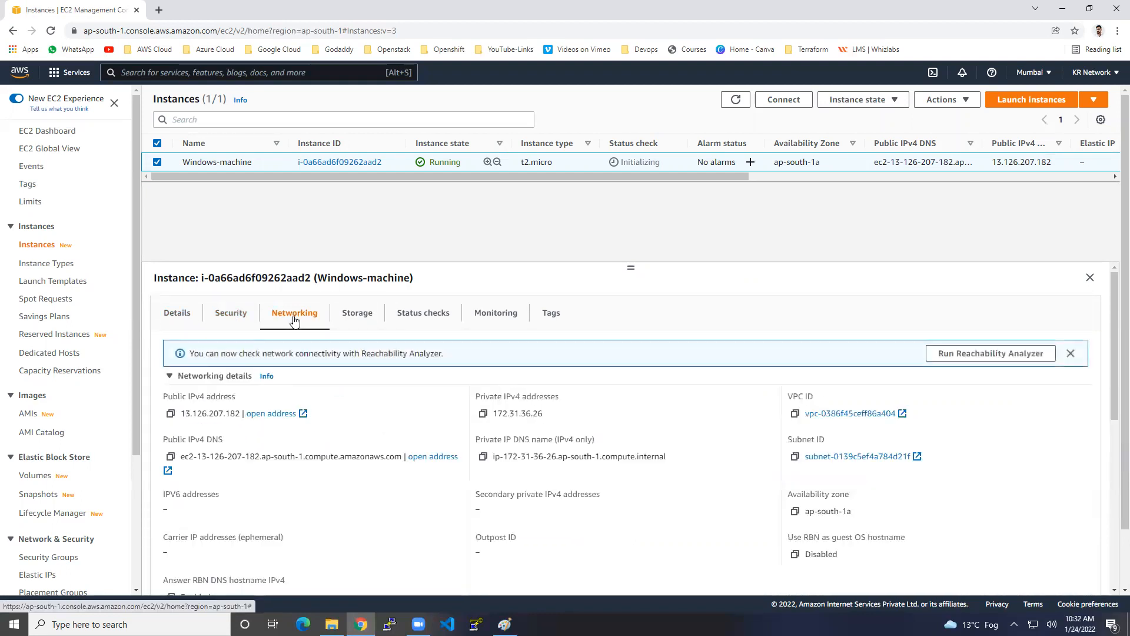
Step: Check the 30 GiB storage volume and copy the public IPv4 address 13.126.207.182
left_click(357, 315)
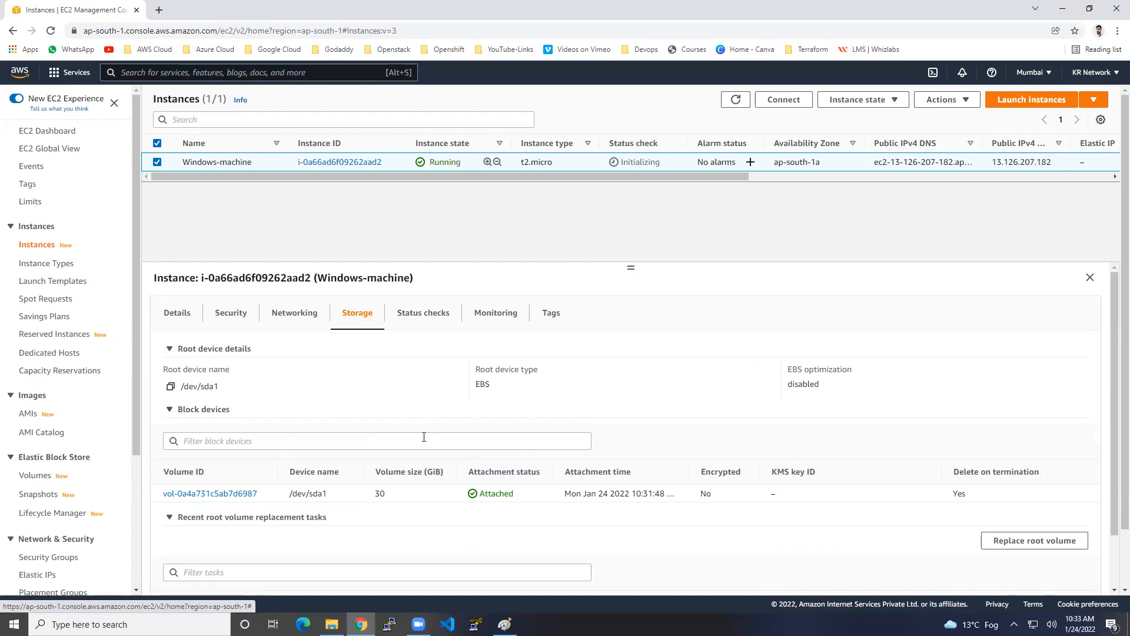
left_click(177, 316)
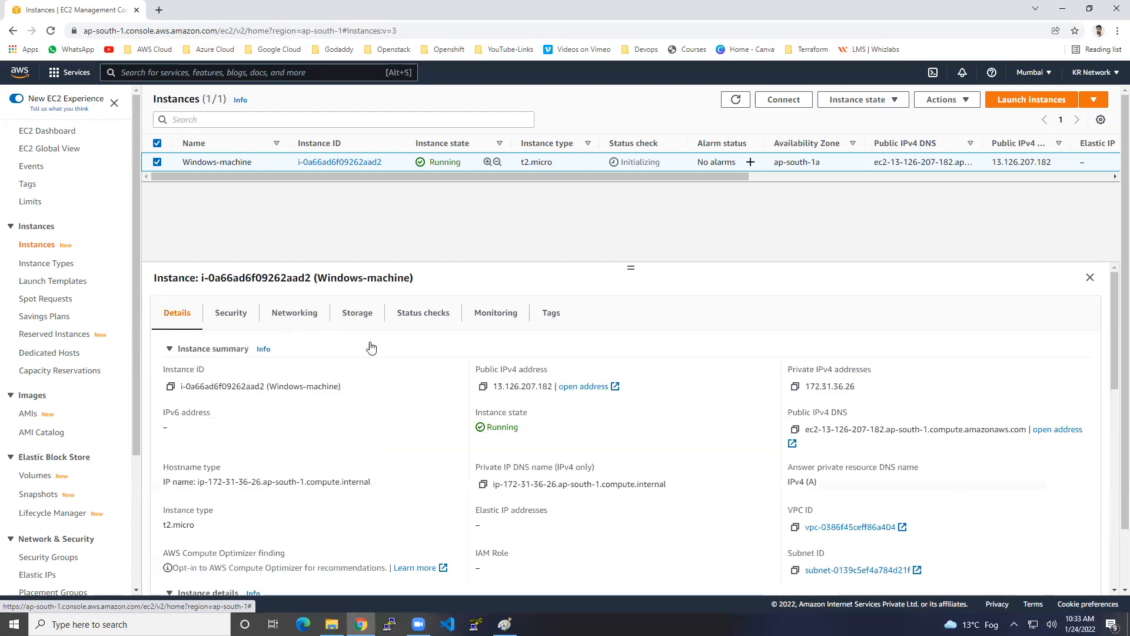
left_click(482, 387)
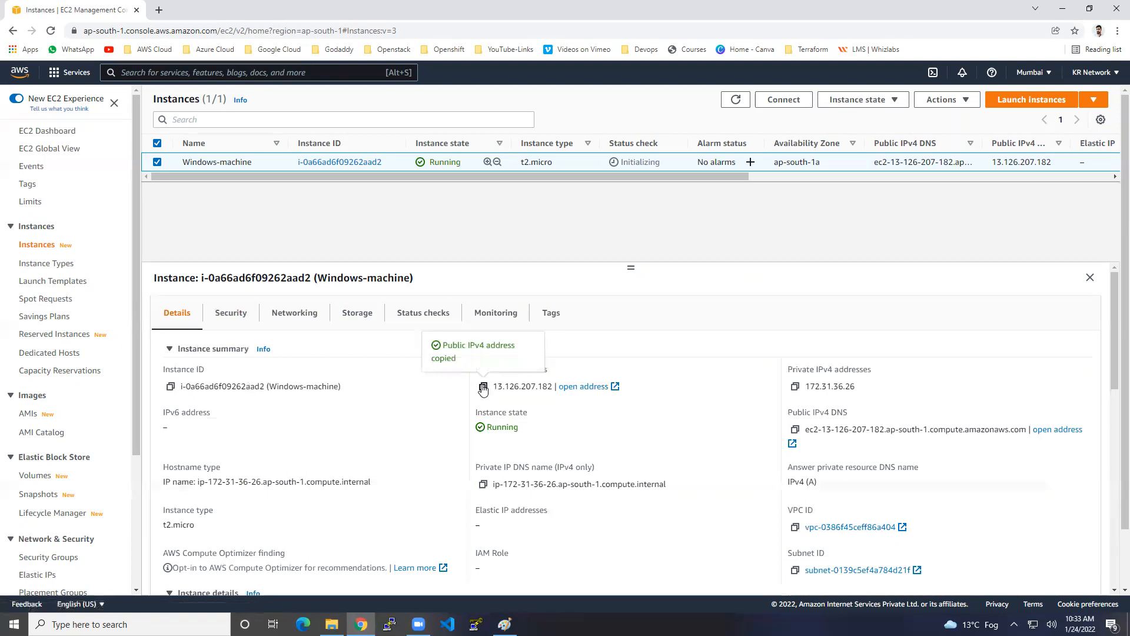
Step: Ping 13.126.207.182 from a Command Prompt; all four requests time out
key("super+r")
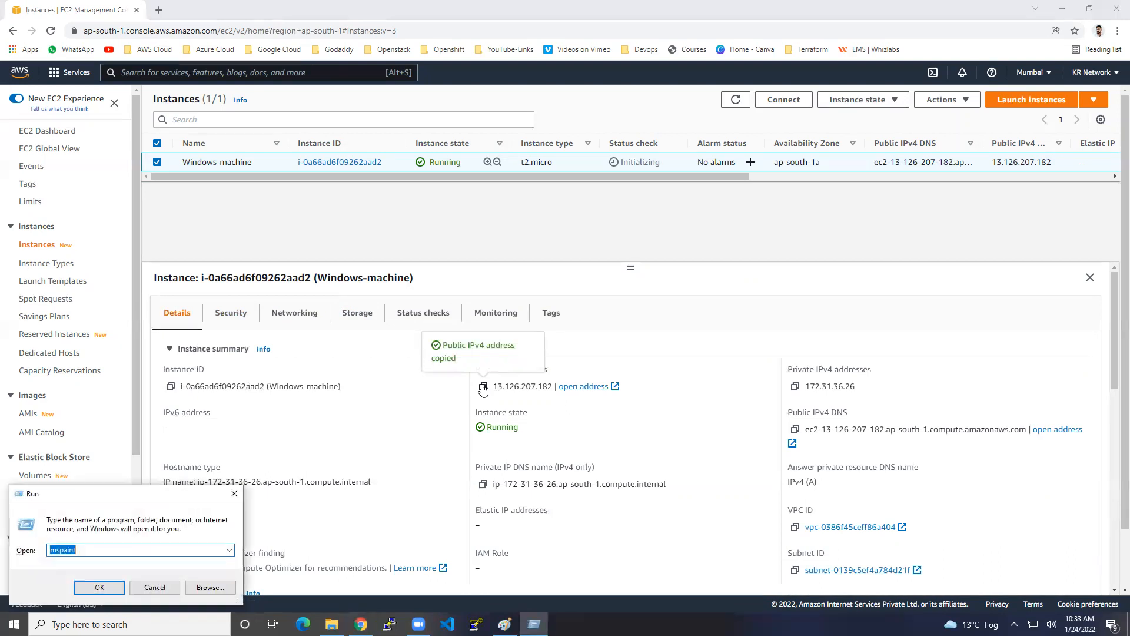
type("cmd")
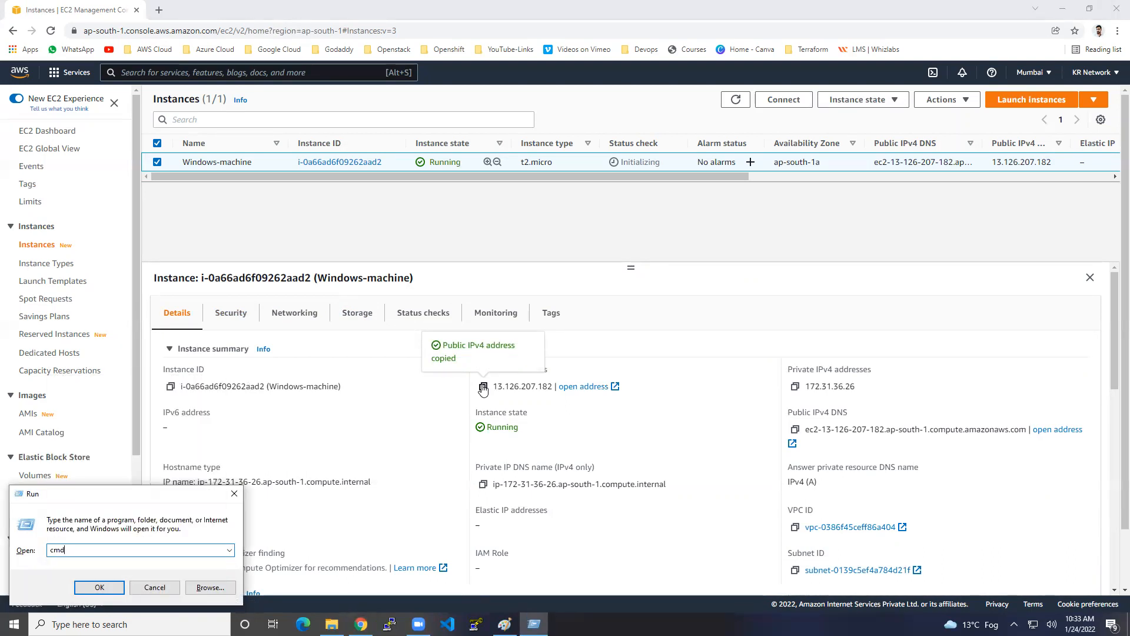
key("Return")
type("ping")
right_click(409, 284)
key("Return")
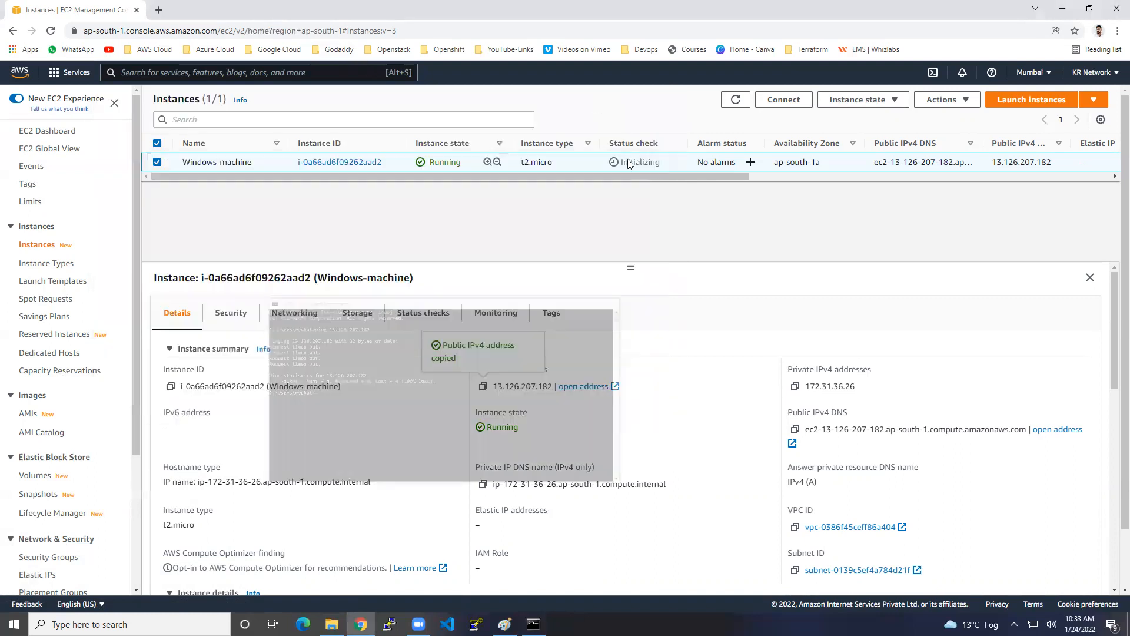
Step: Show Windows-machine's RDP client details and go to its Get Windows password page
left_click(604, 101)
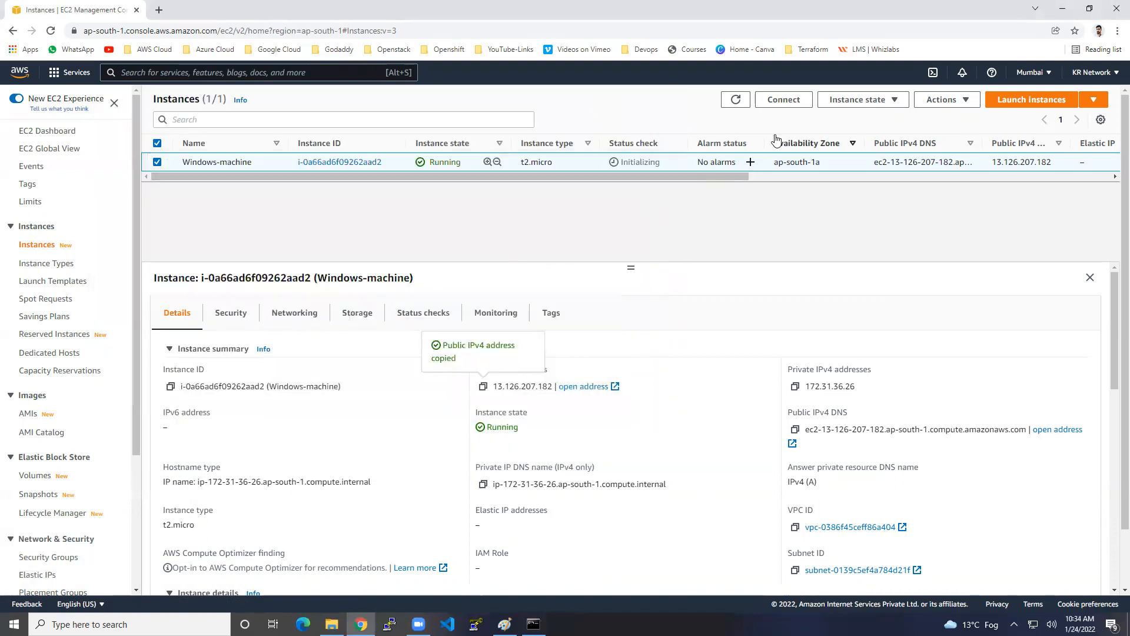
left_click(785, 107)
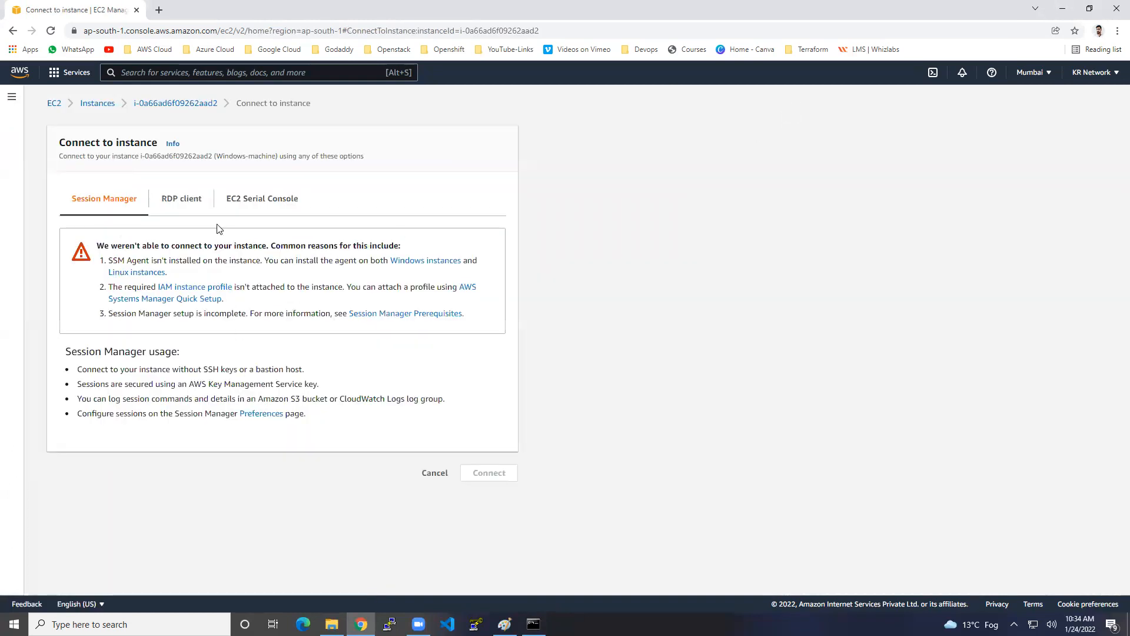
left_click(200, 206)
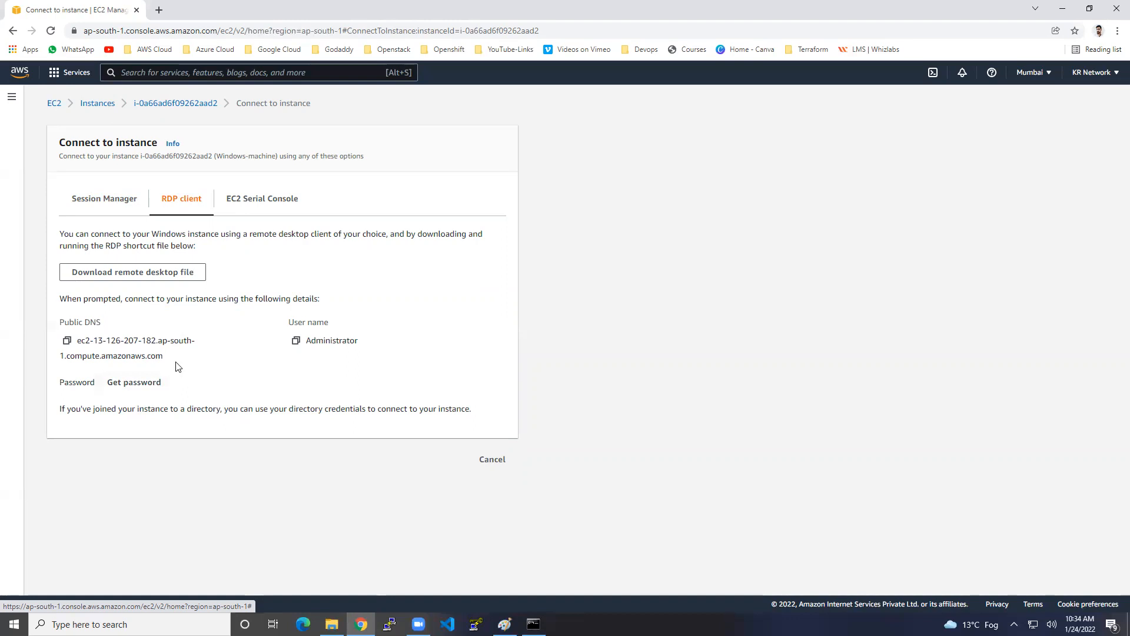
left_click(145, 382)
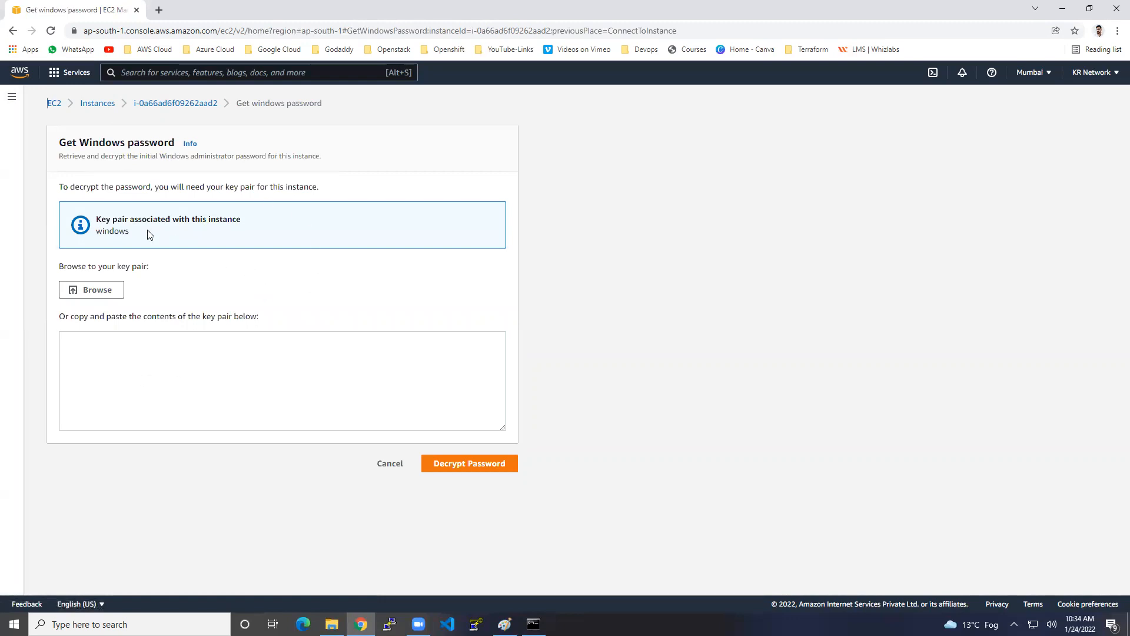
Step: Load windows.pem from Downloads, decrypt the Administrator password, and copy it
mouse_move(131, 219)
left_mouse_down()
mouse_move(158, 217)
mouse_move(115, 231)
mouse_move(130, 231)
left_mouse_up()
left_click(94, 290)
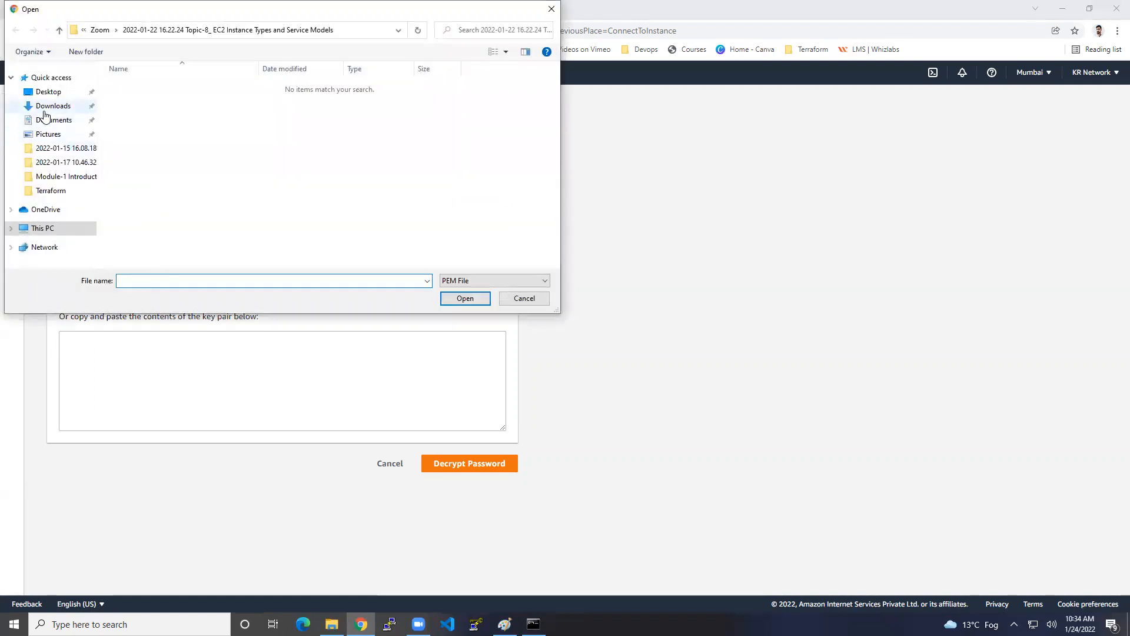
left_click(47, 108)
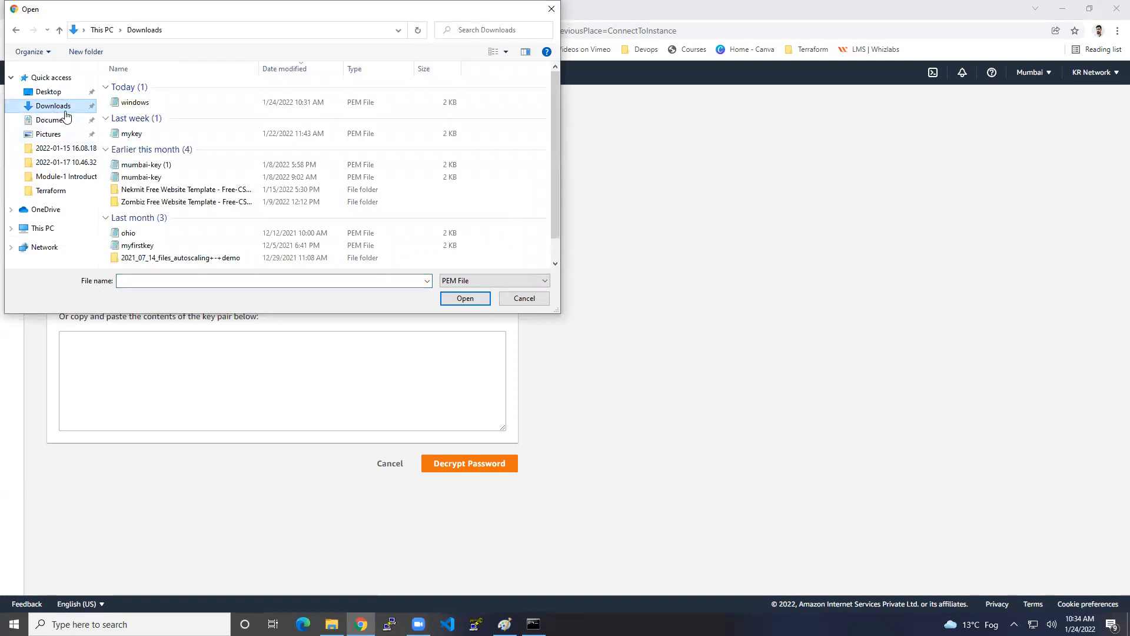
left_click(136, 103)
left_click(458, 298)
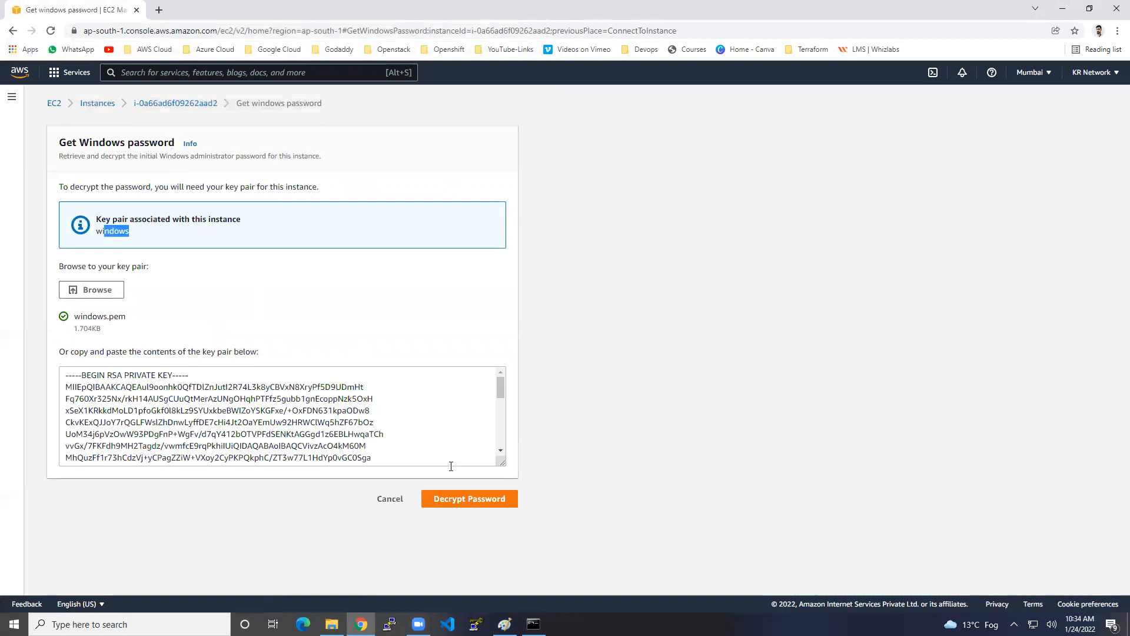
left_click(469, 498)
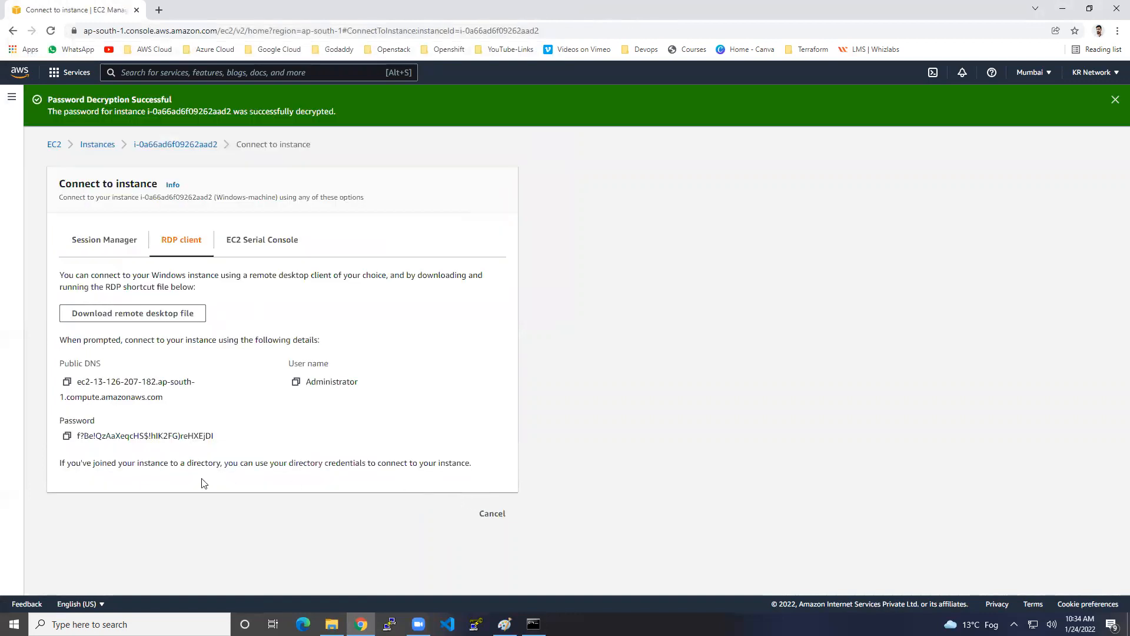
left_click(66, 438)
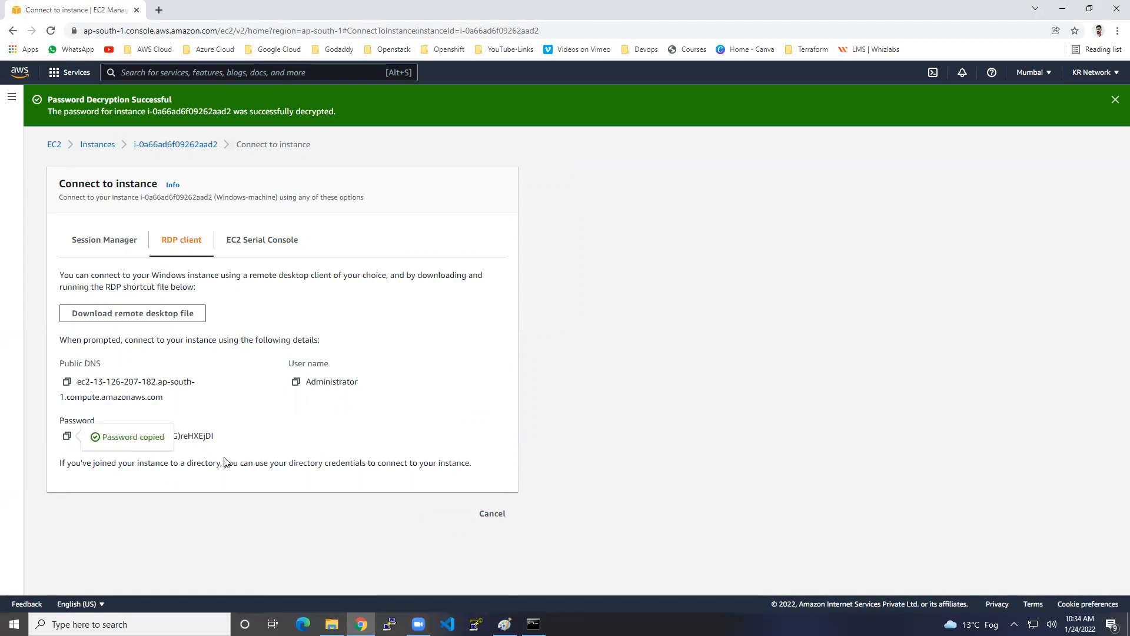
Step: Paste the decrypted Administrator password into a new Notepad window and minimize it
key("super+r")
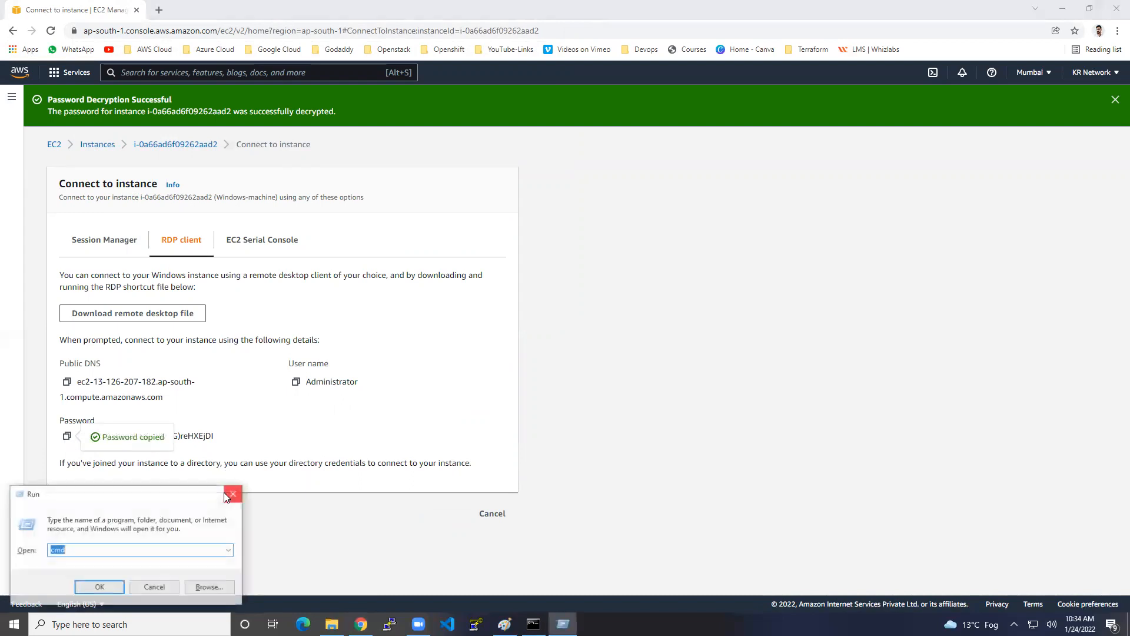
type("notep")
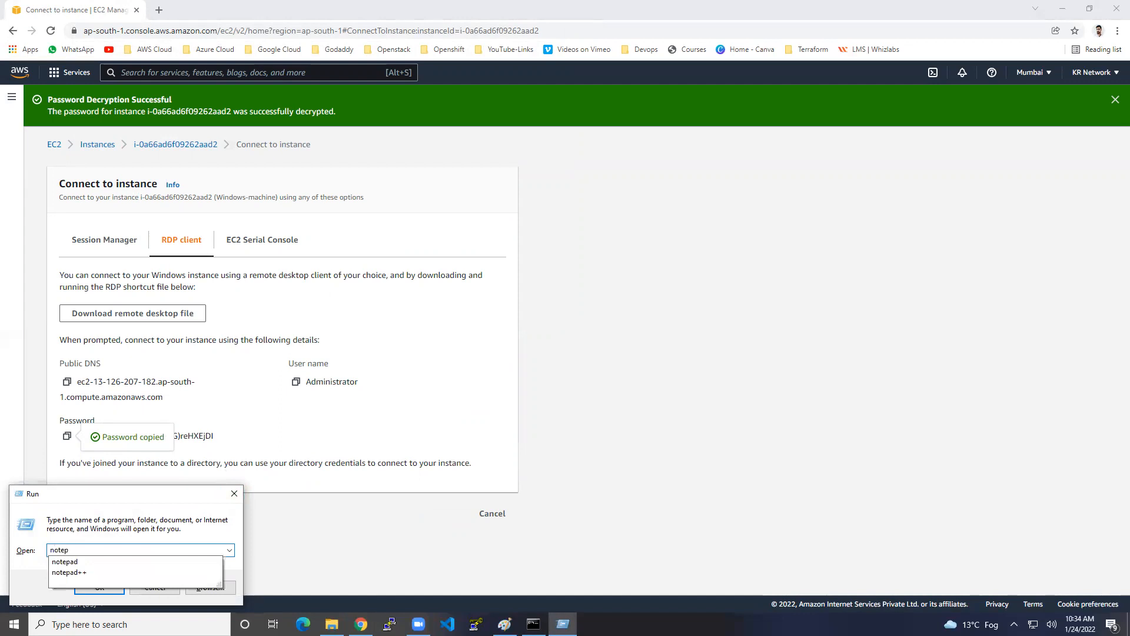
key("Down")
key("Return")
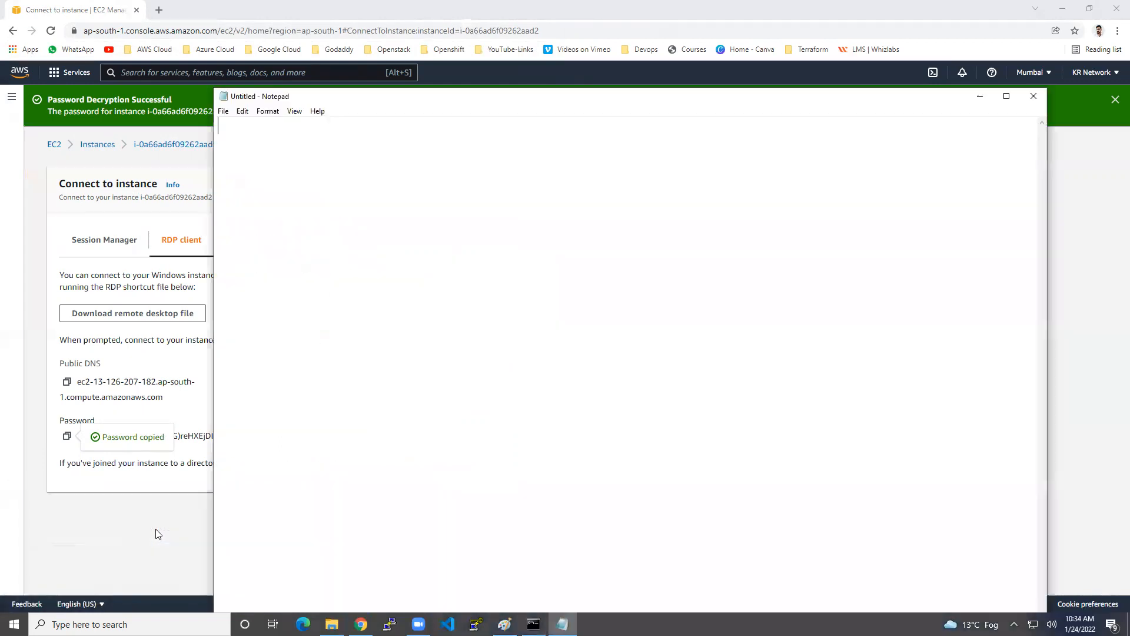
key("ctrl+v")
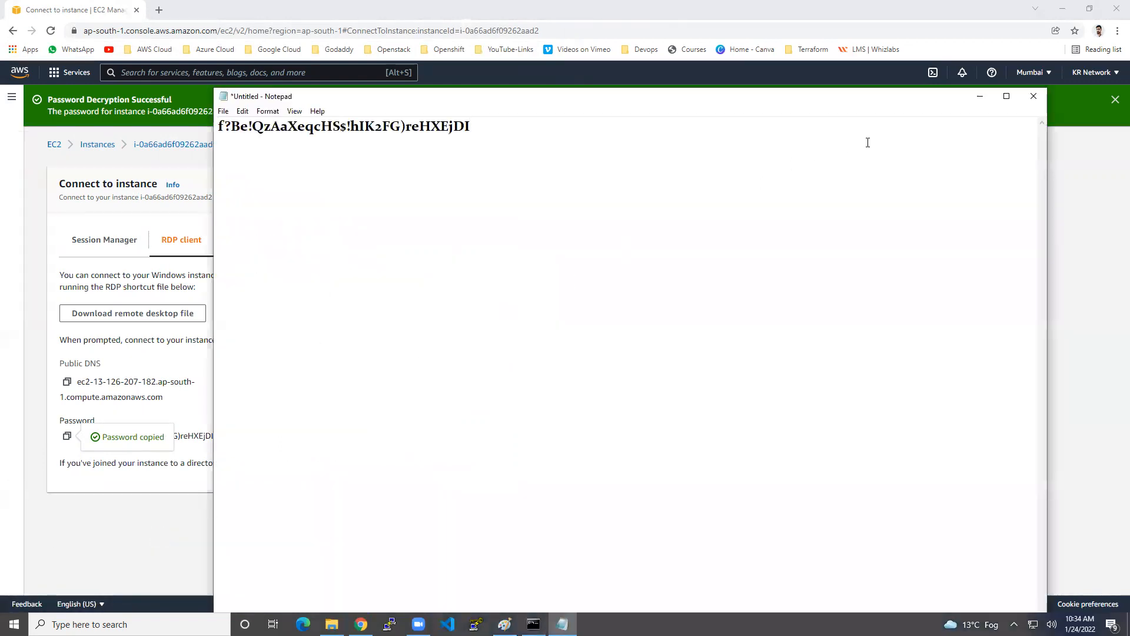
left_click(979, 96)
Step: Return to the Instances list and copy Windows-machine's public IPv4 address 13.126.207.182
left_click(1111, 100)
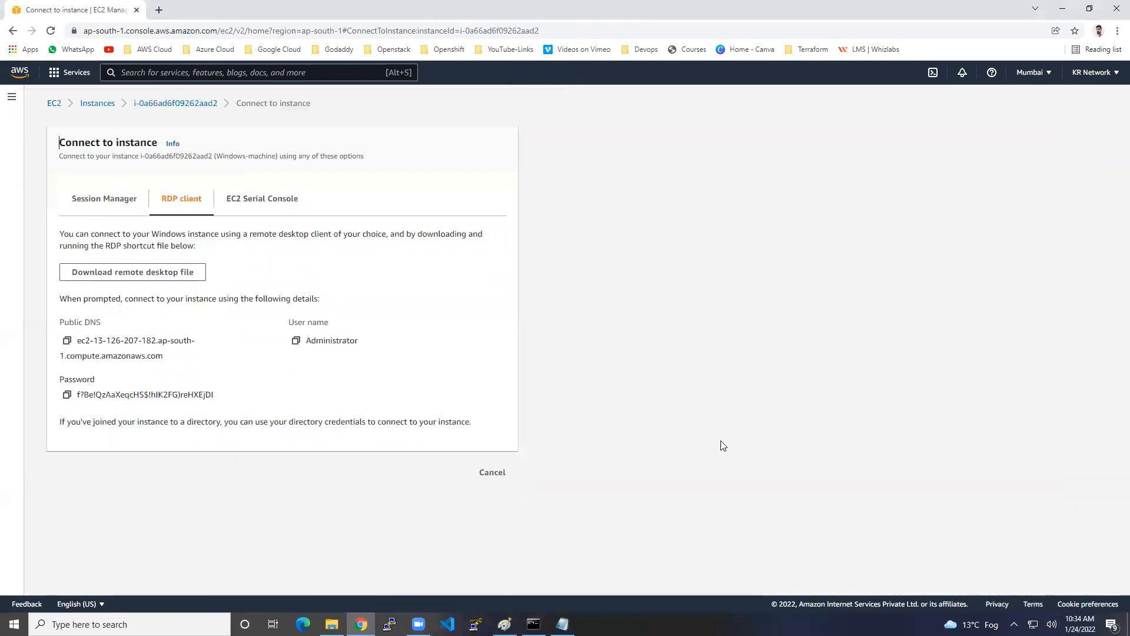
left_click(502, 474)
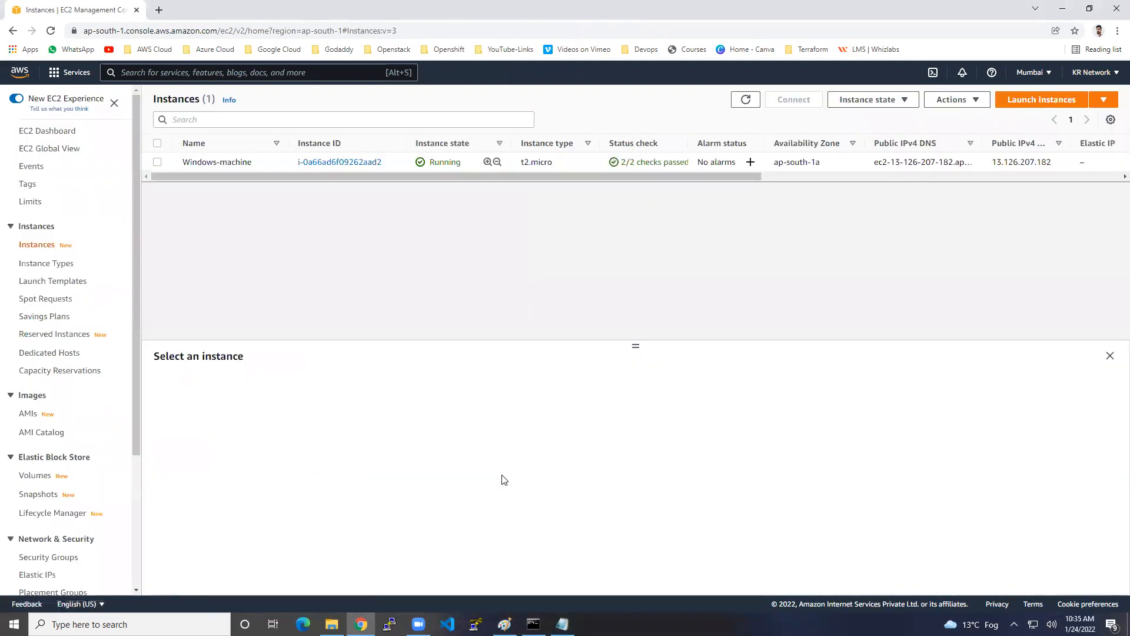
left_click(287, 164)
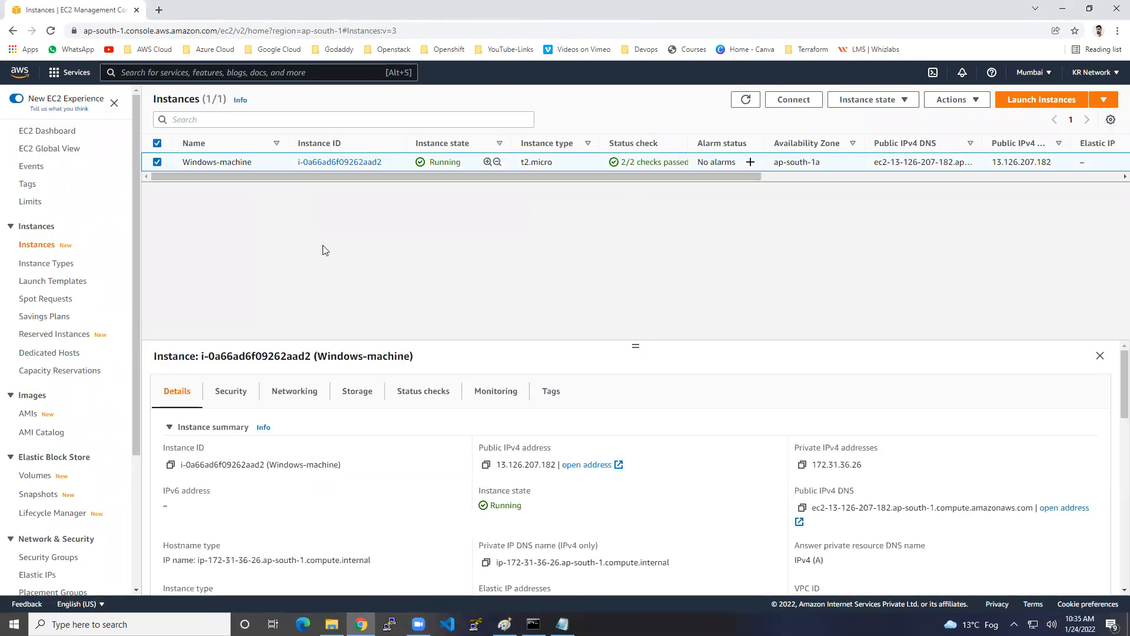
left_click(486, 465)
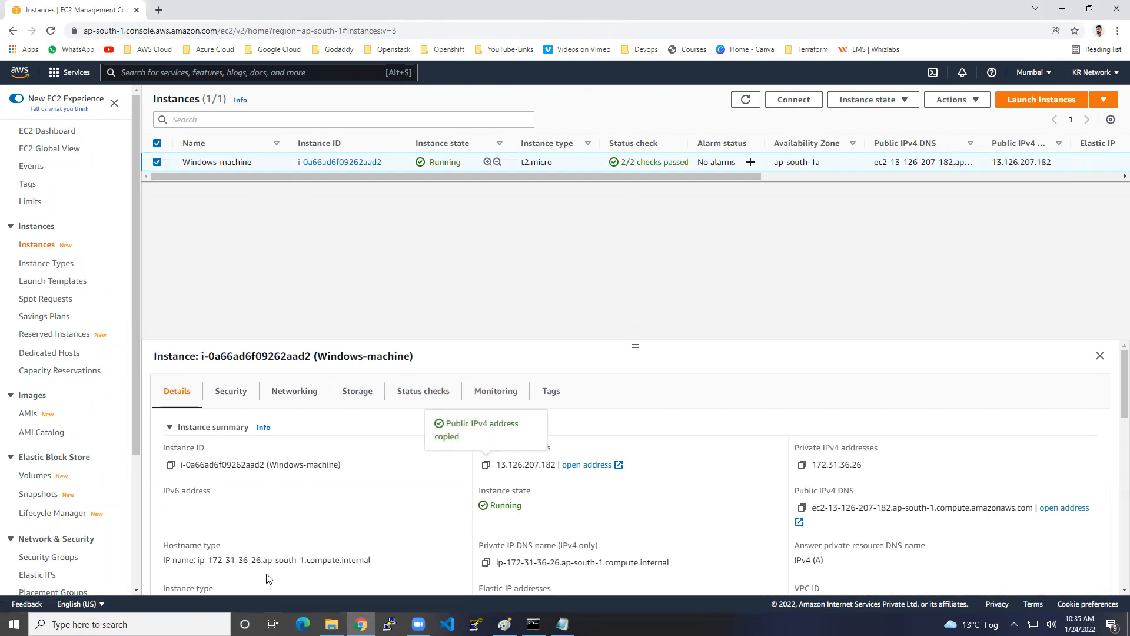
left_click(138, 624)
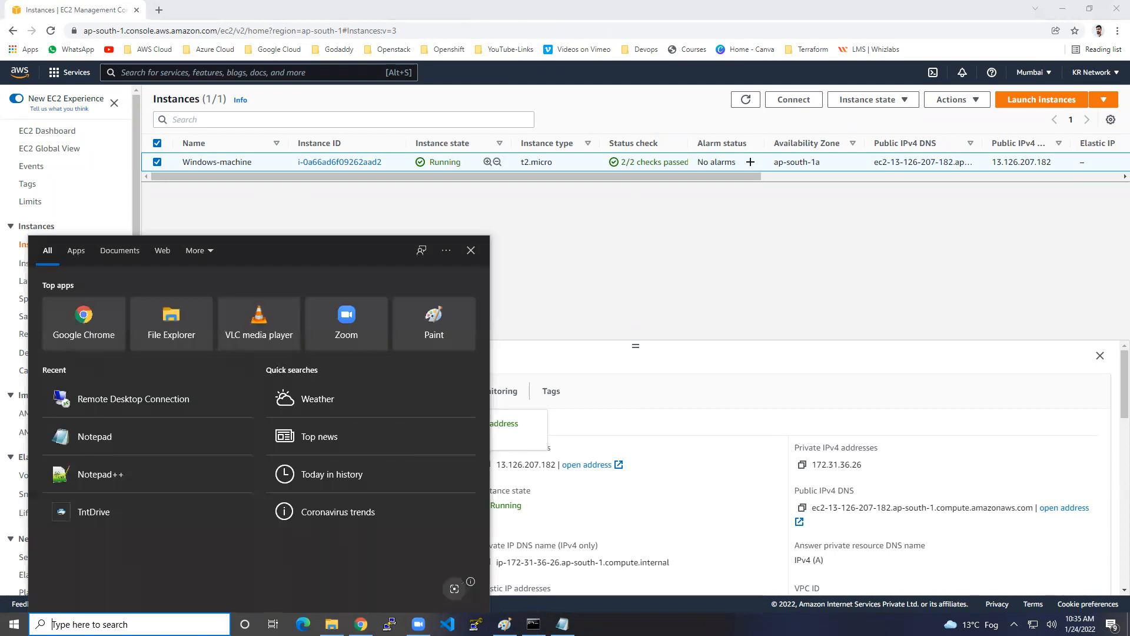
Step: Open Remote Desktop Connection and connect to 13.126.207.182
type("rdp")
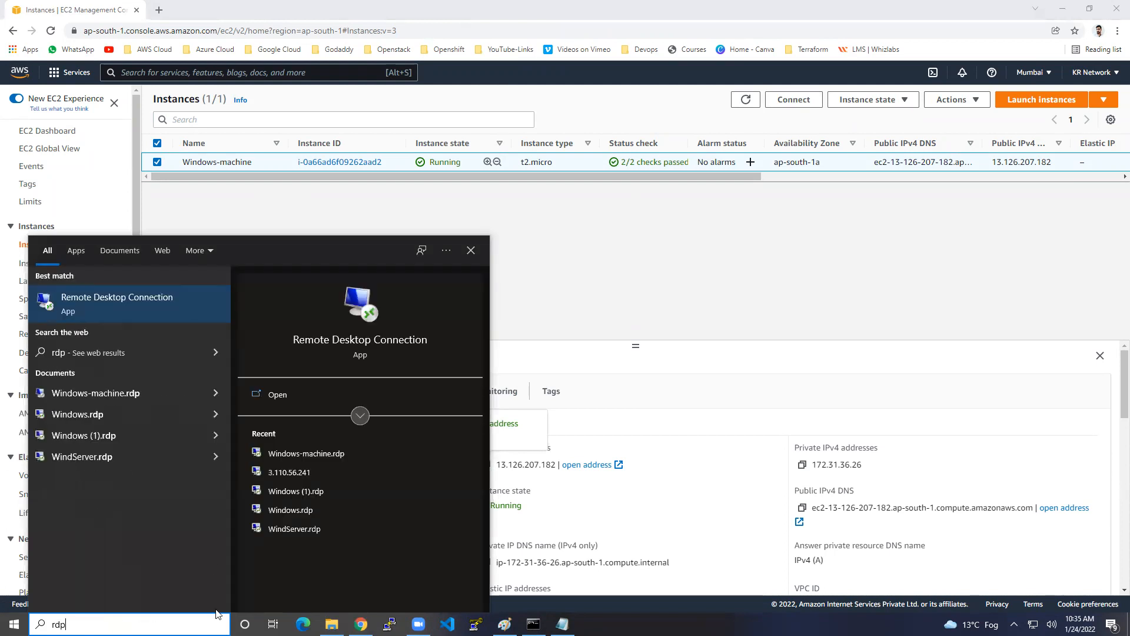
left_click(175, 307)
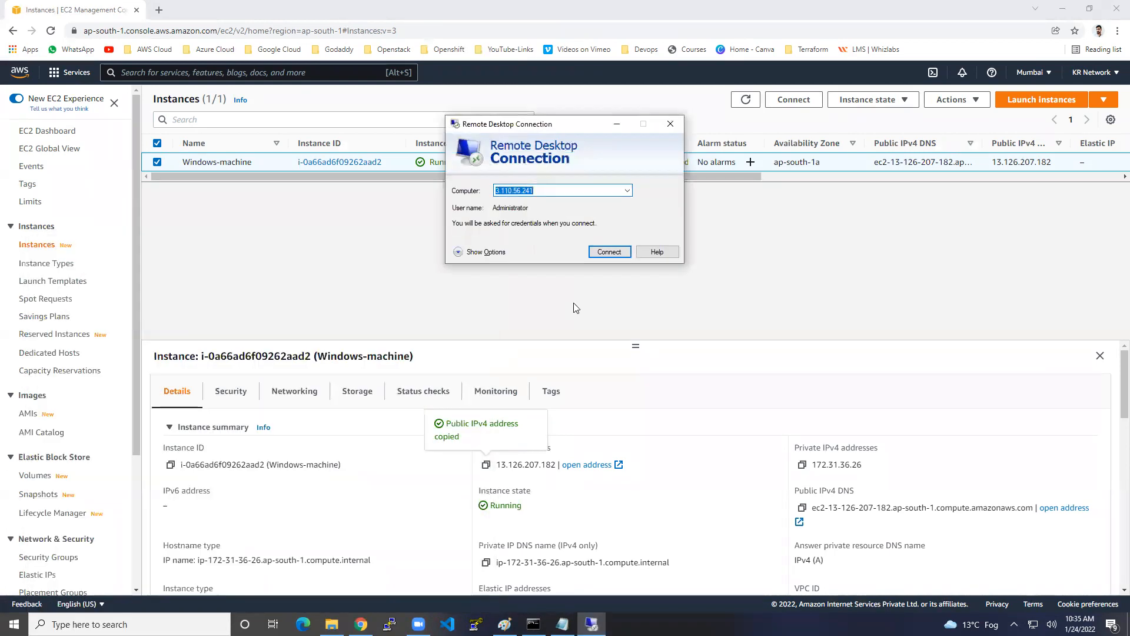
key("ctrl+v")
left_click(603, 252)
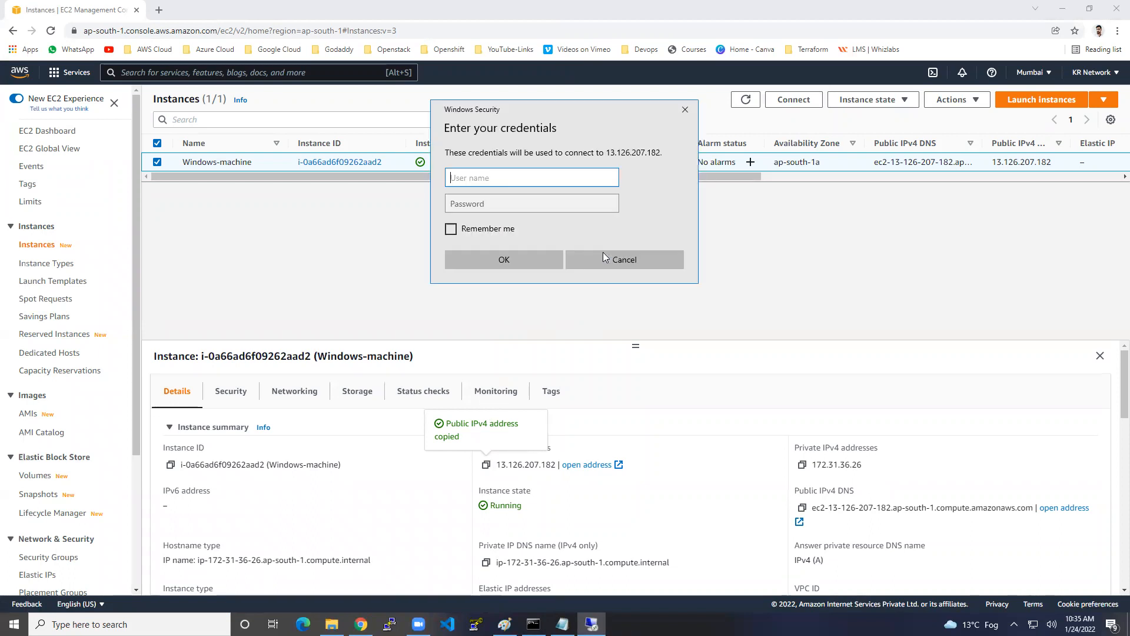
Step: Sign in as Administrator with the saved password and accept the certificate warning
type("A")
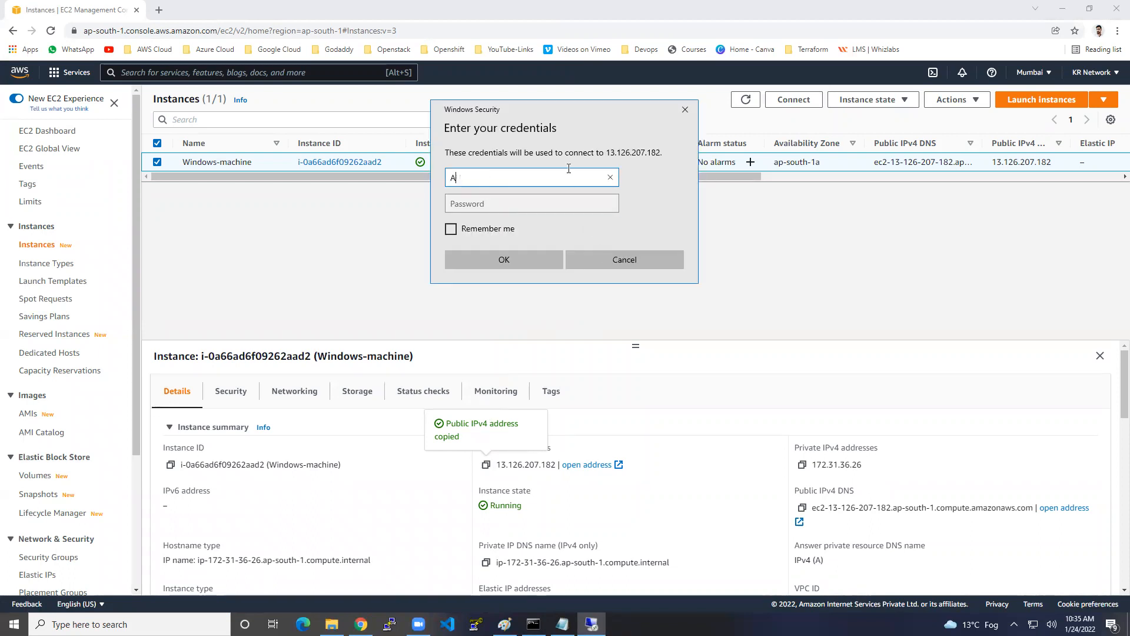
type("dministrator")
key("Tab")
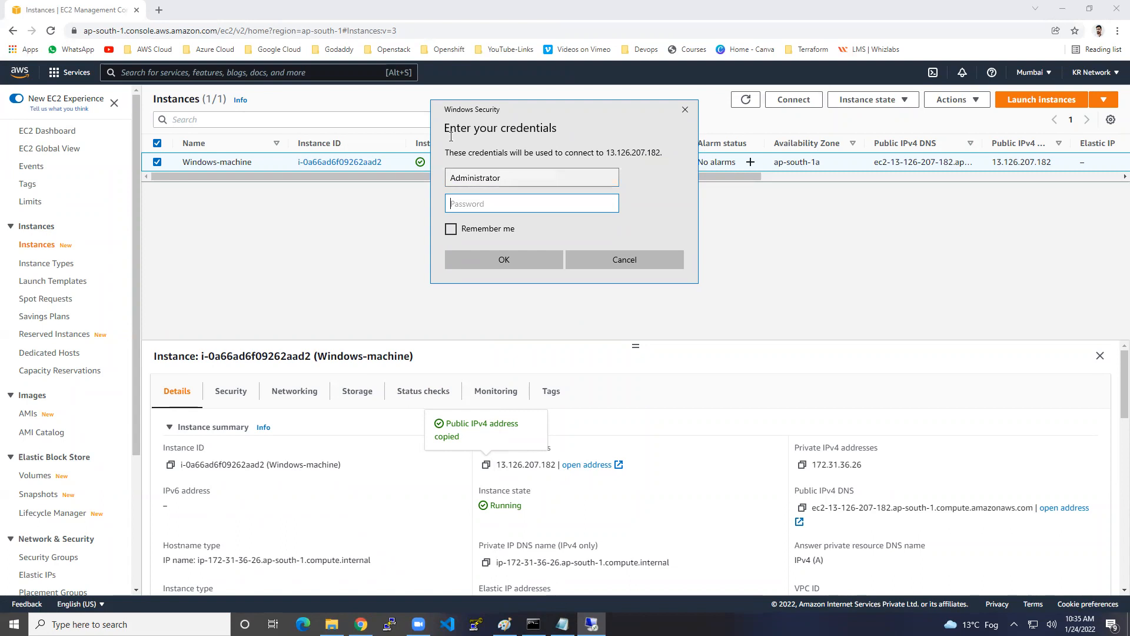
key("alt+Tab")
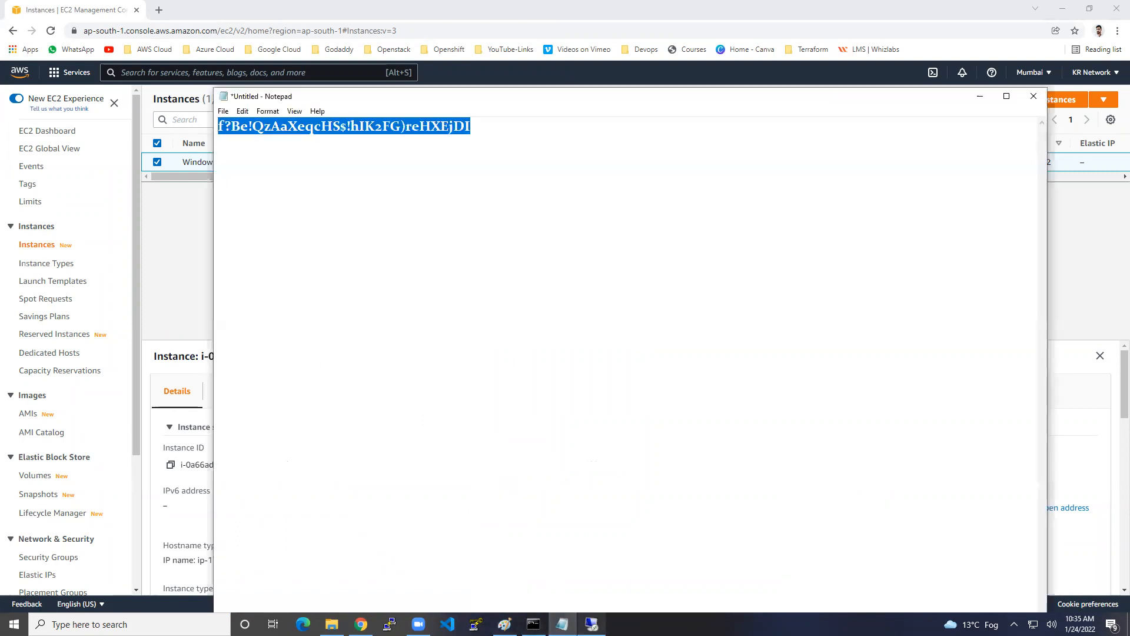
left_click(591, 624)
key("ctrl+v")
left_click(534, 256)
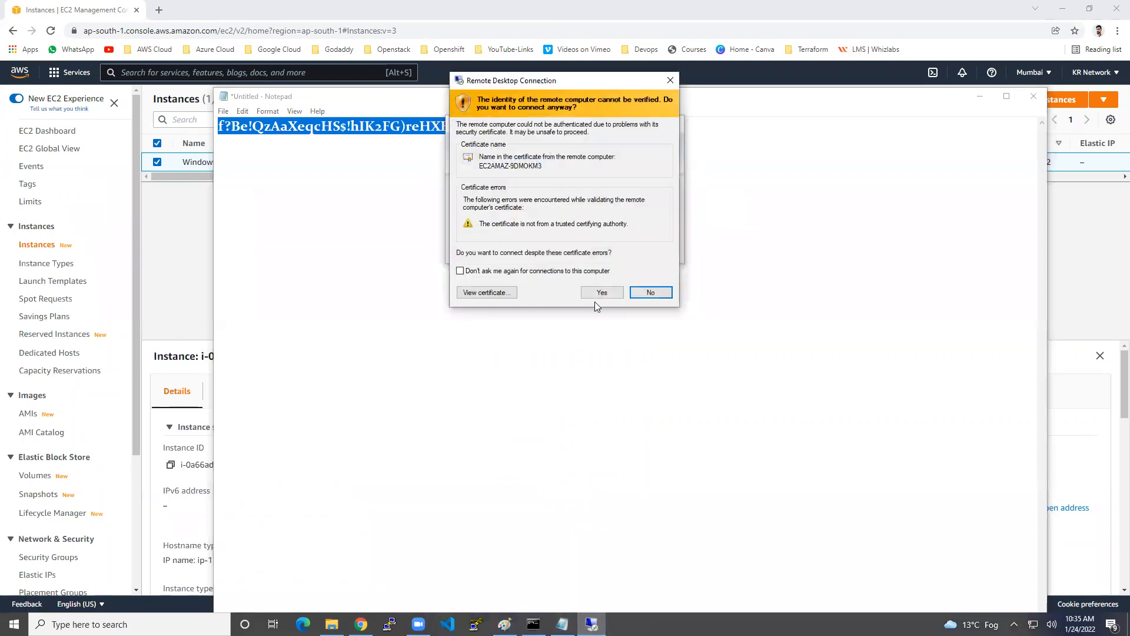
left_click(606, 292)
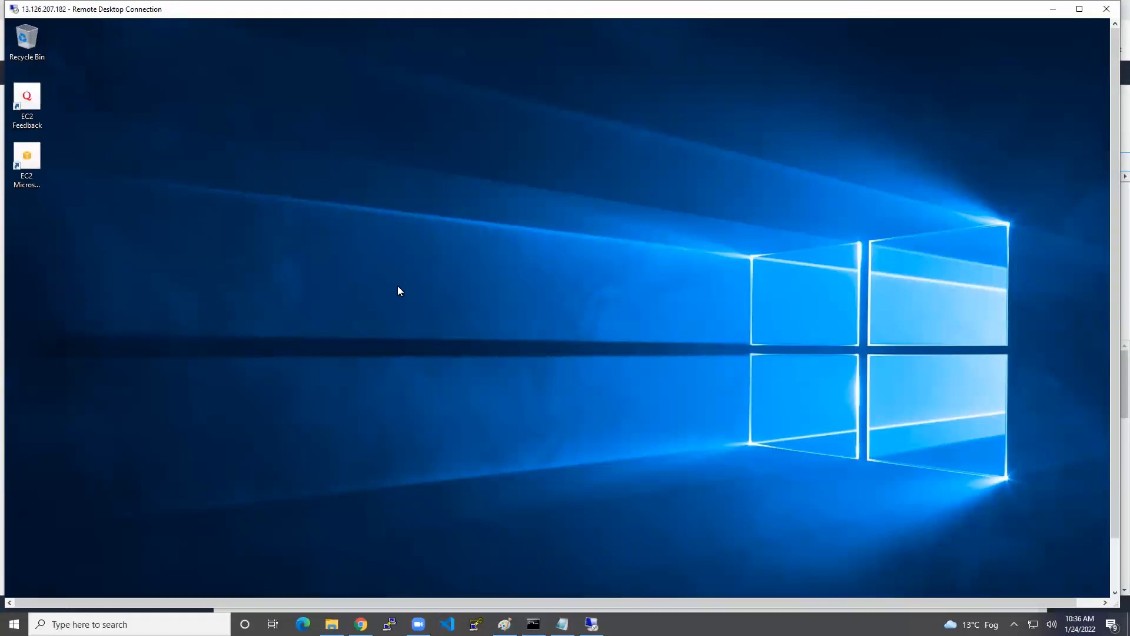
Step: Disconnect the remote desktop session and minimize Notepad
left_click(1106, 9)
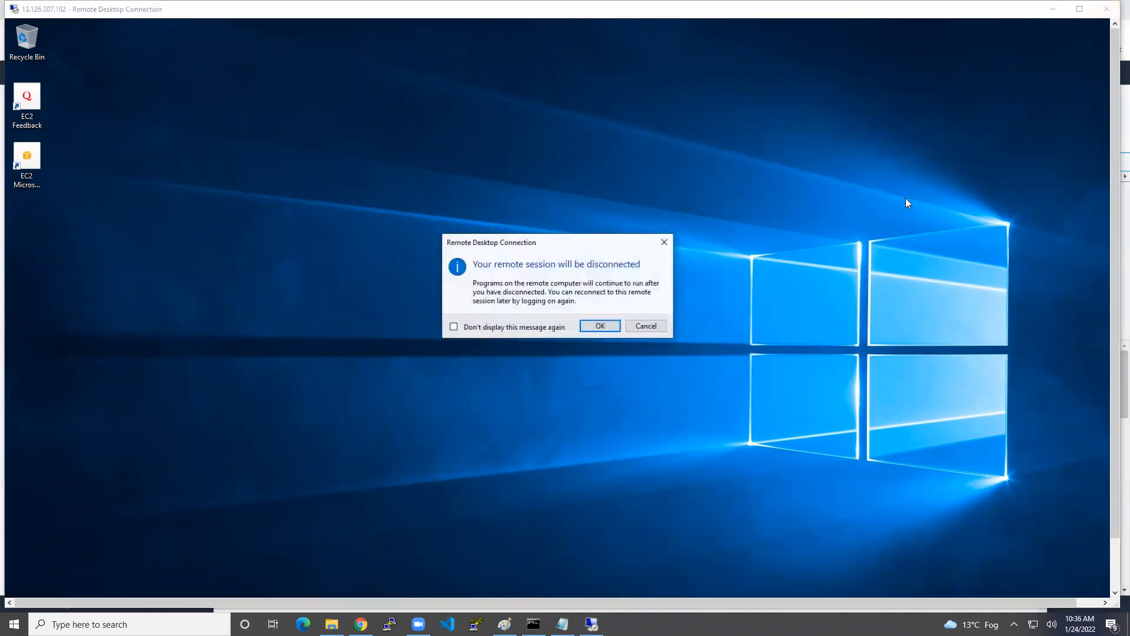
left_click(604, 329)
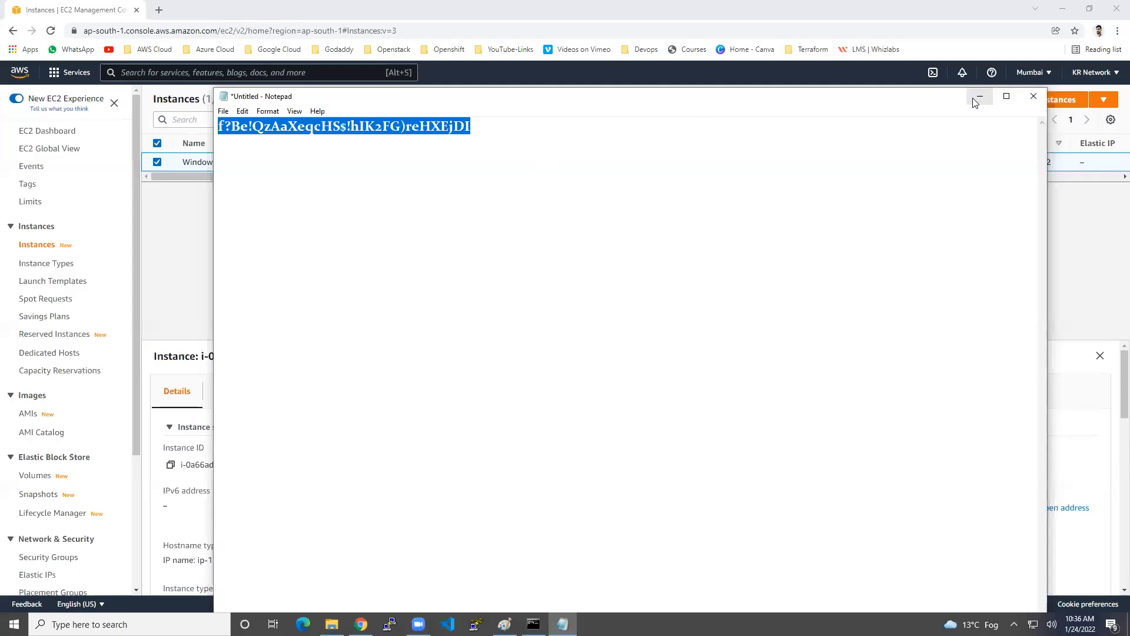
left_click(975, 99)
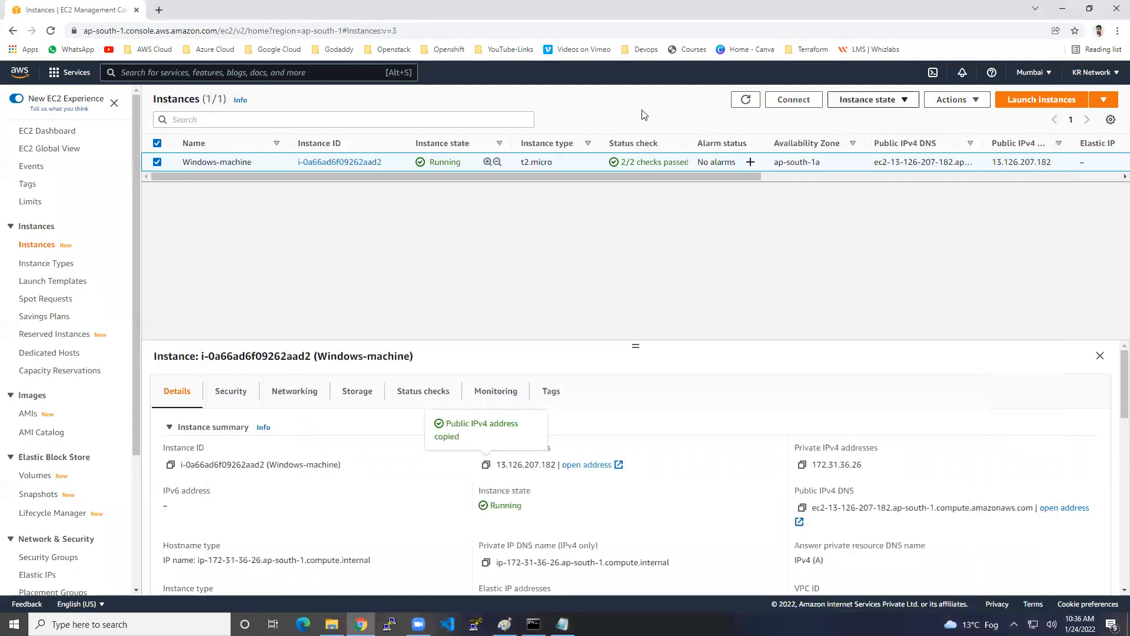
Step: Download Windows-machine's remote desktop file from the RDP client tab, then return to Instances
left_click(805, 104)
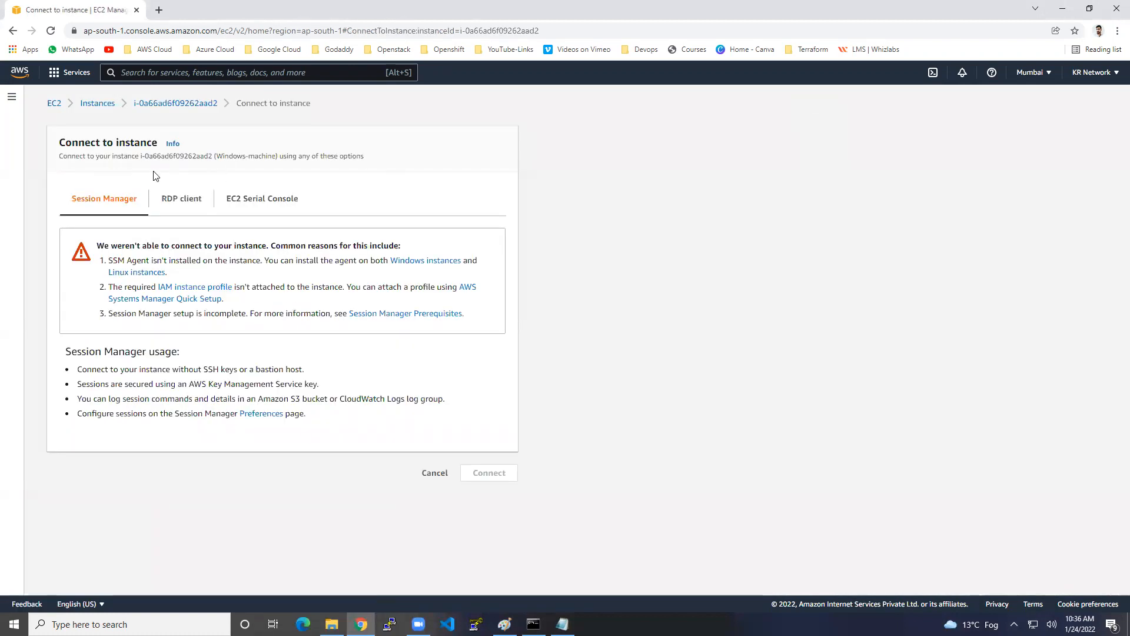
left_click(171, 199)
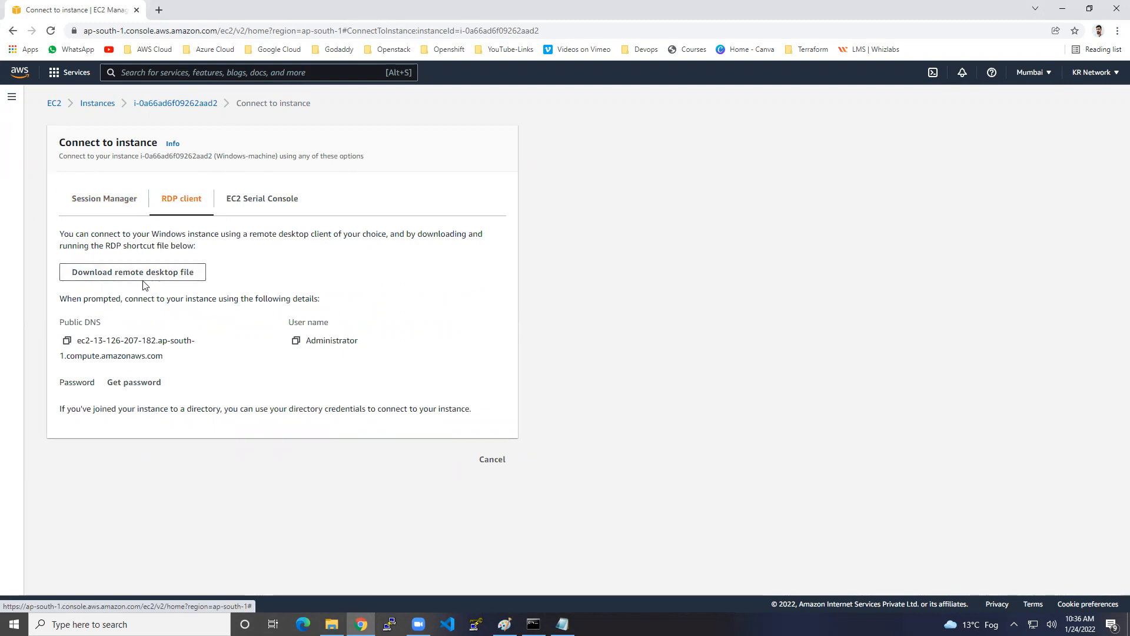
left_click(166, 275)
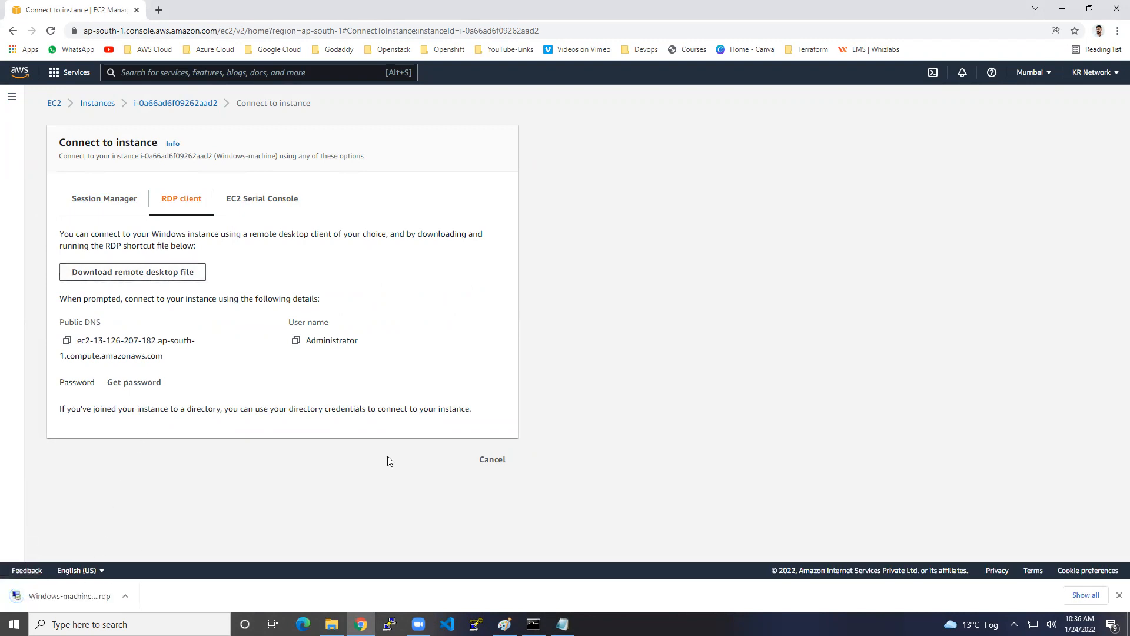
left_click(495, 460)
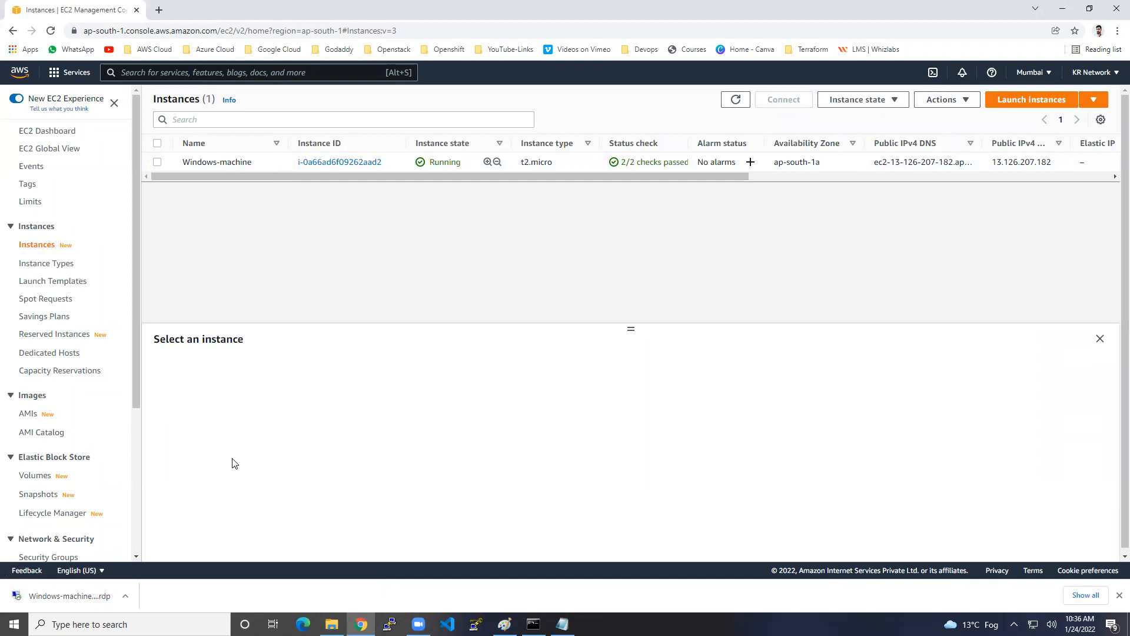
Step: Reconnect via the downloaded .rdp file using the saved Administrator password, accepting the certificate
left_click(83, 596)
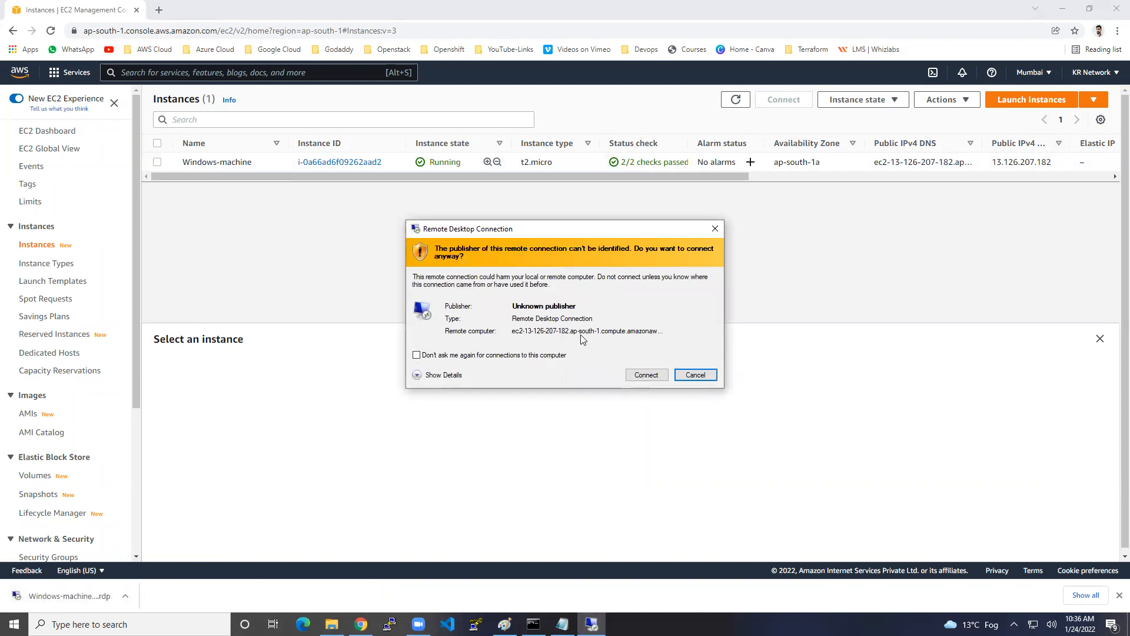
left_click(643, 375)
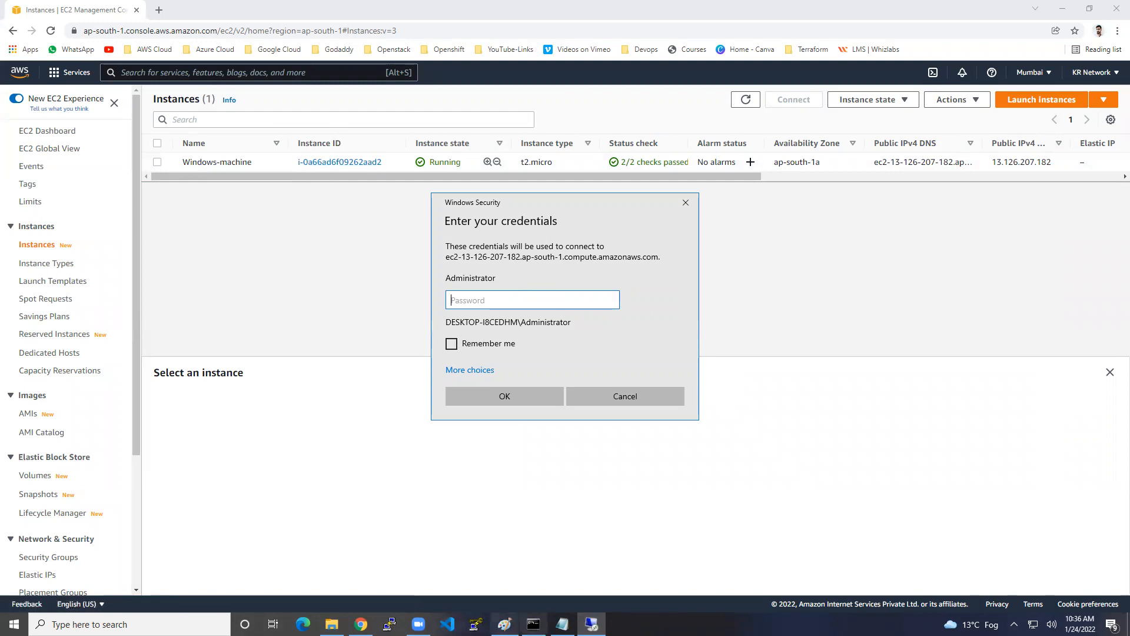
left_click(563, 623)
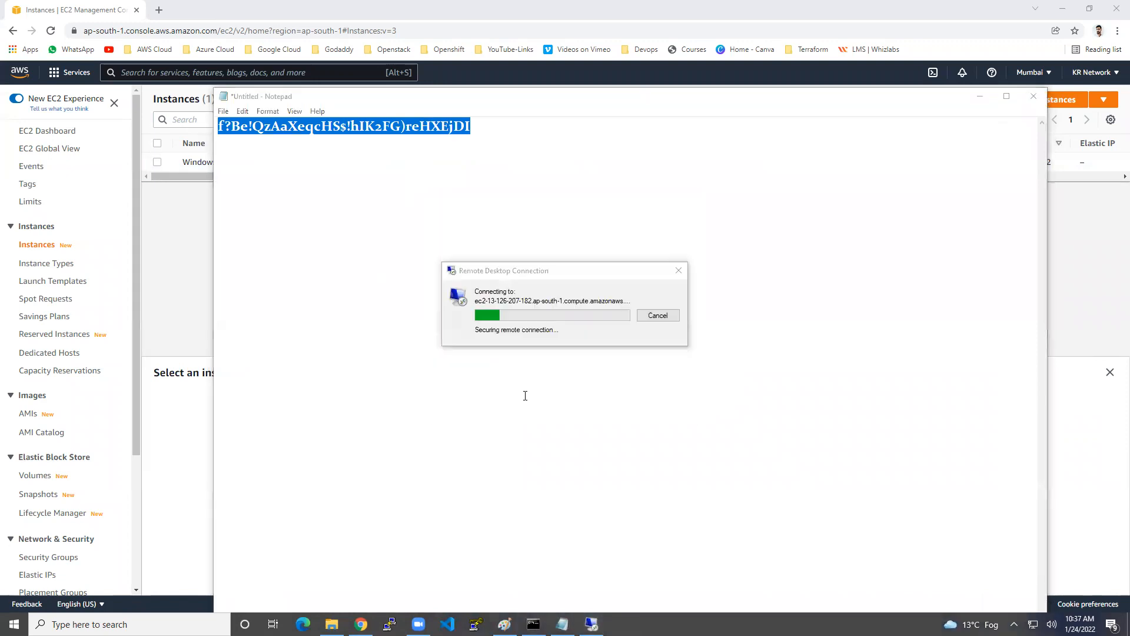
left_click(596, 410)
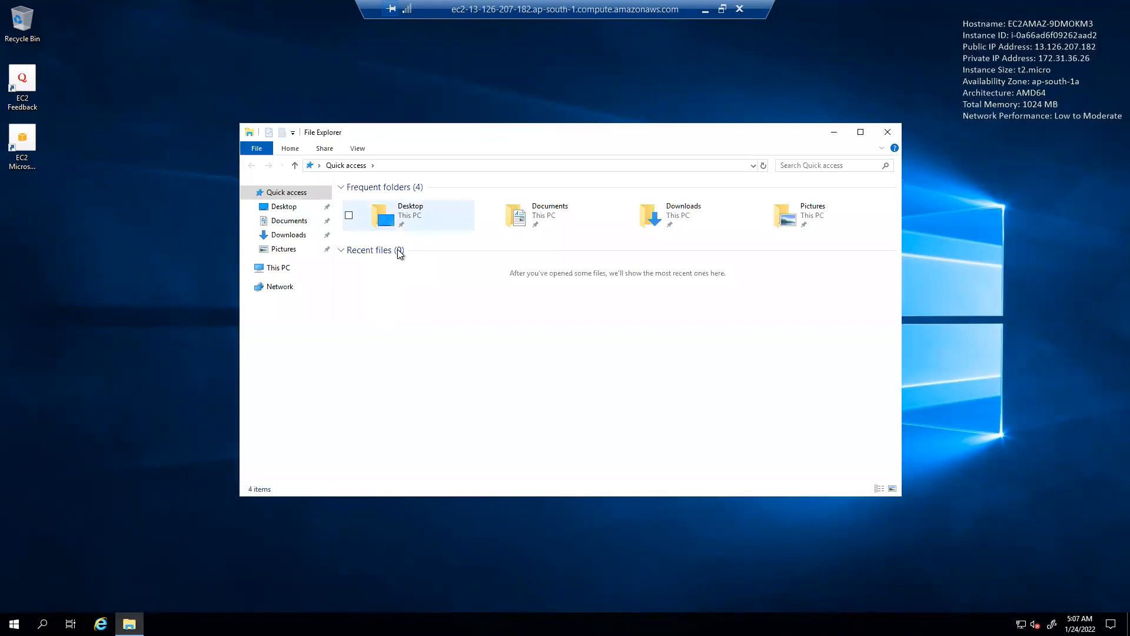
Step: Open This PC and launch Server Manager, dismissing the Windows Admin Center notice
left_click(287, 269)
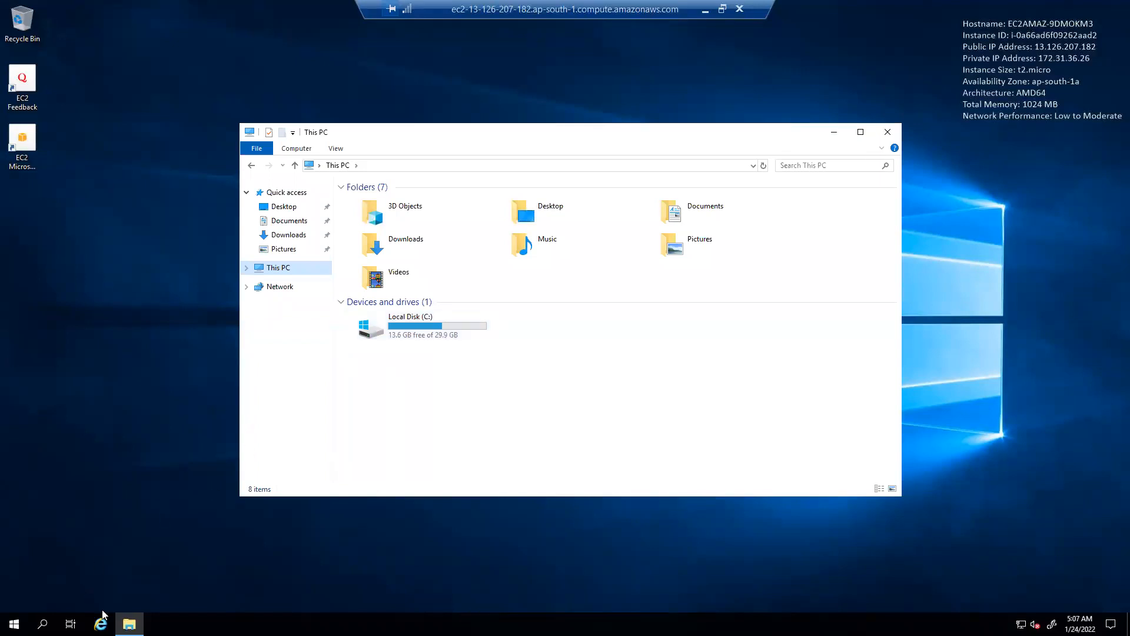
left_click(15, 623)
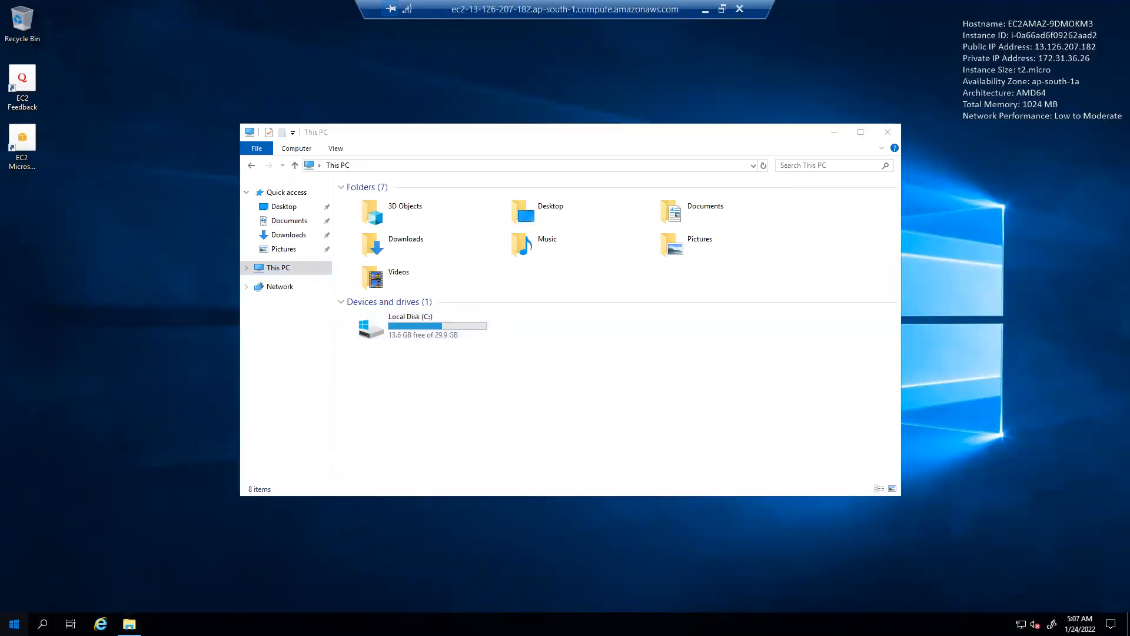
left_click(229, 309)
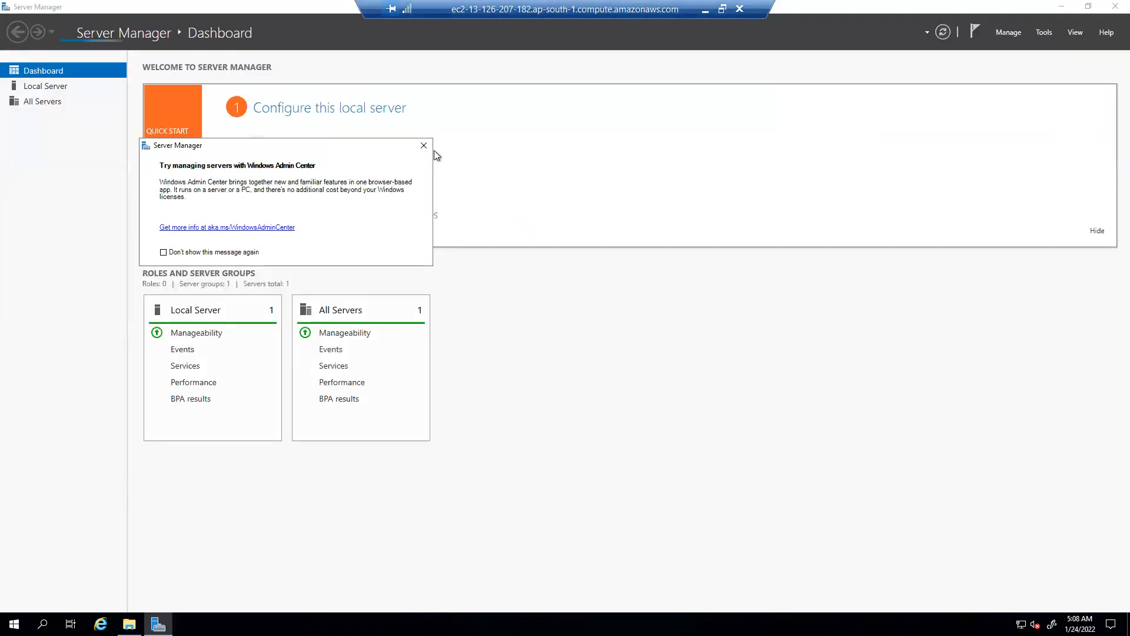
left_click(425, 146)
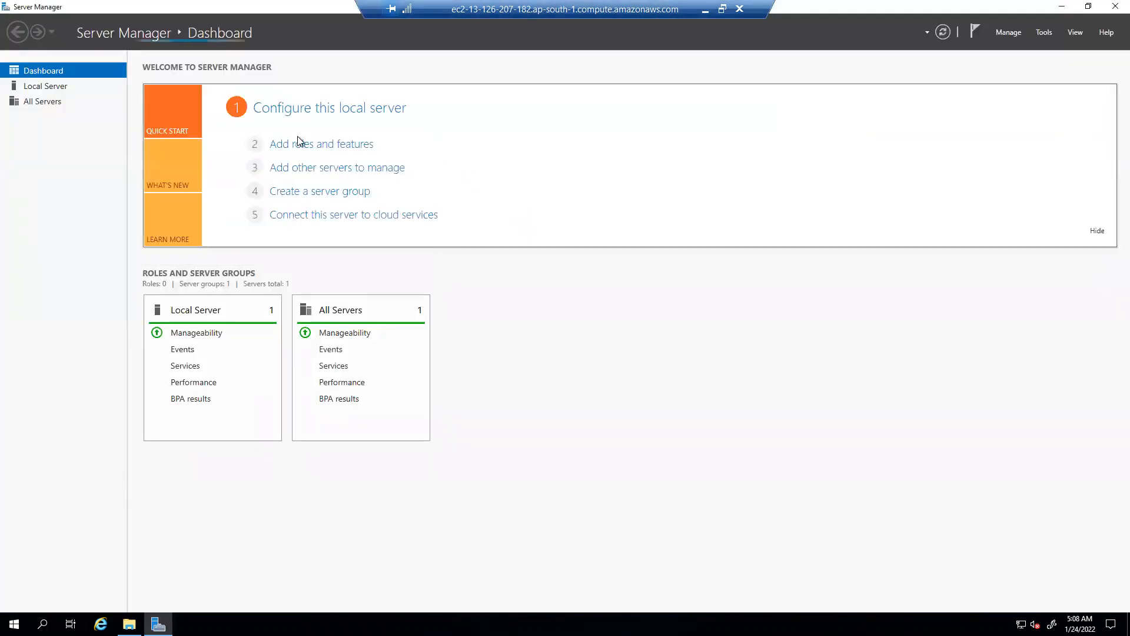
Step: Set IE Enhanced Security Configuration to Off for Administrators and Users, then close Server Manager
left_click(63, 88)
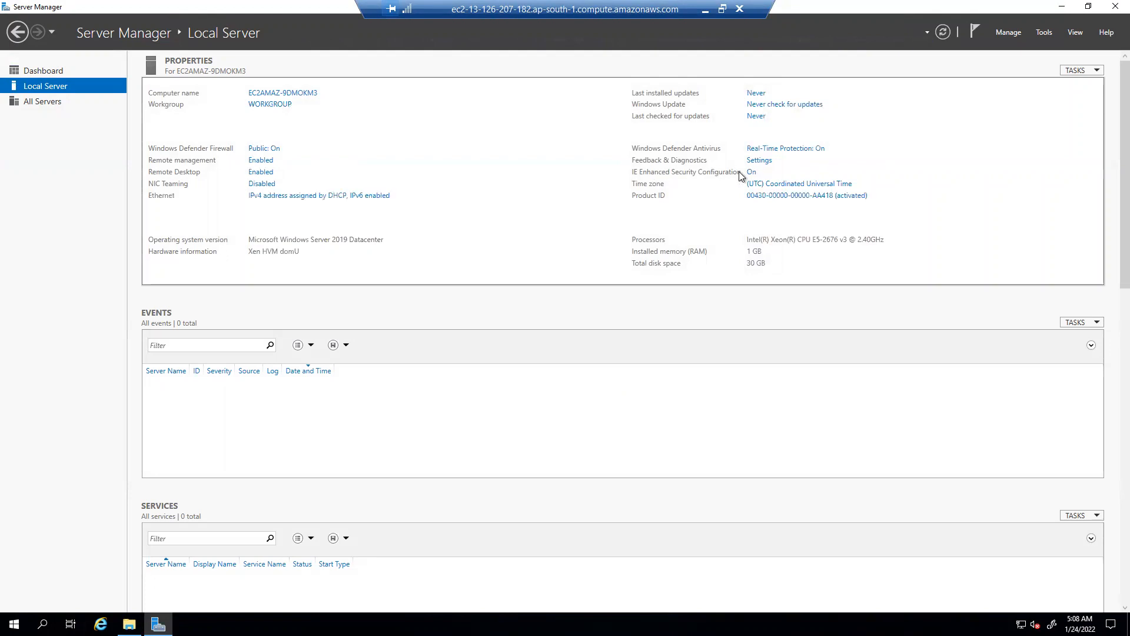
left_click(752, 172)
left_click(490, 295)
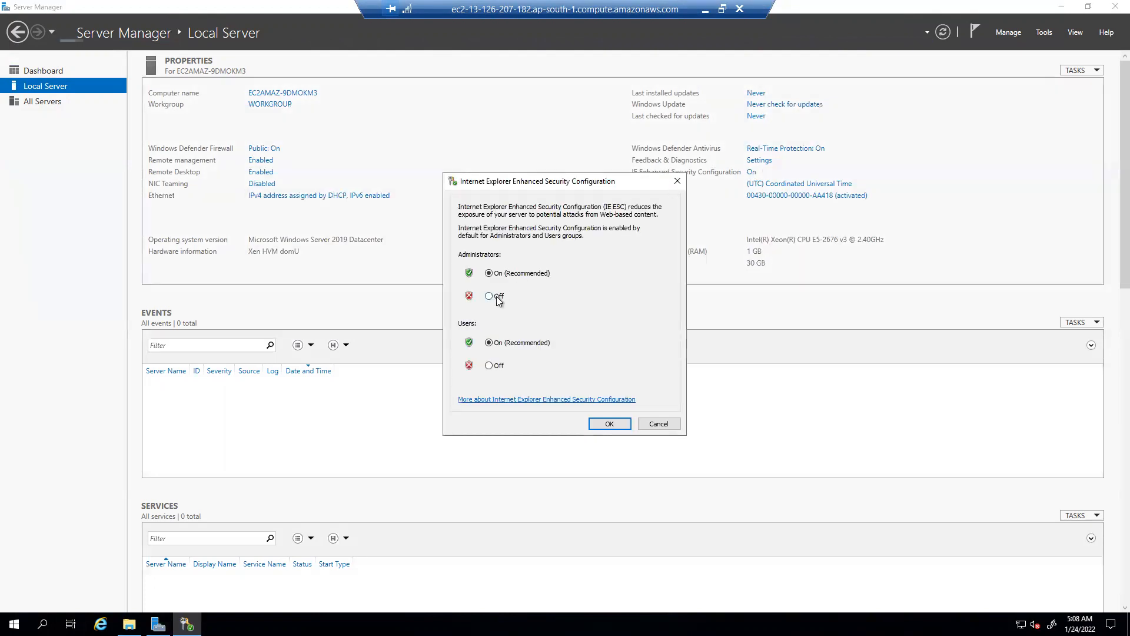
left_click(490, 366)
left_click(620, 425)
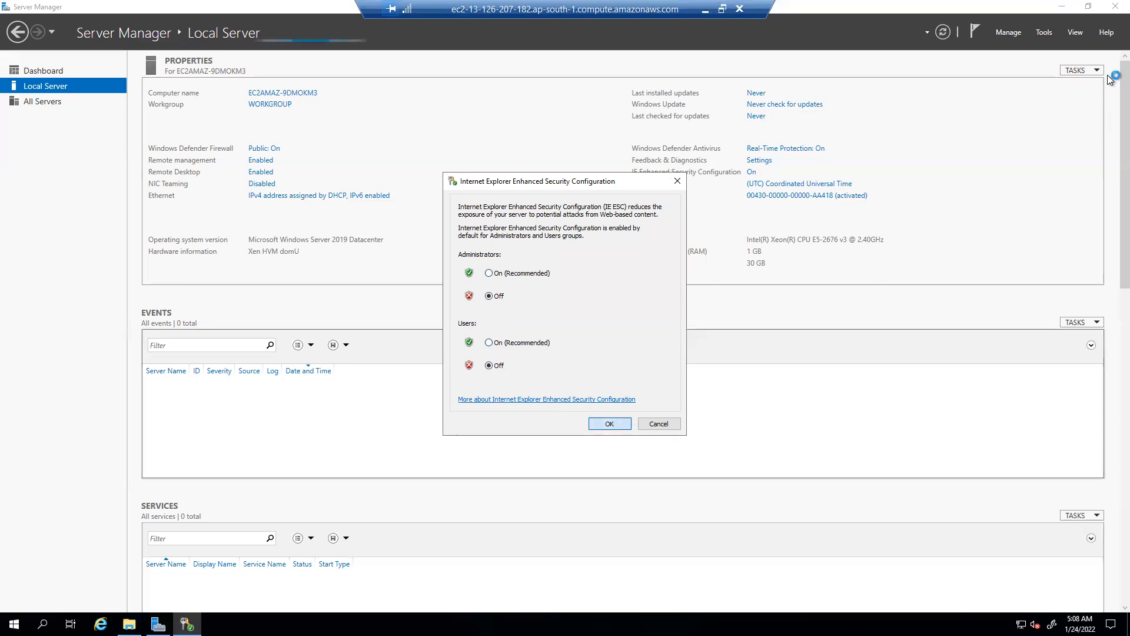
left_click(1115, 6)
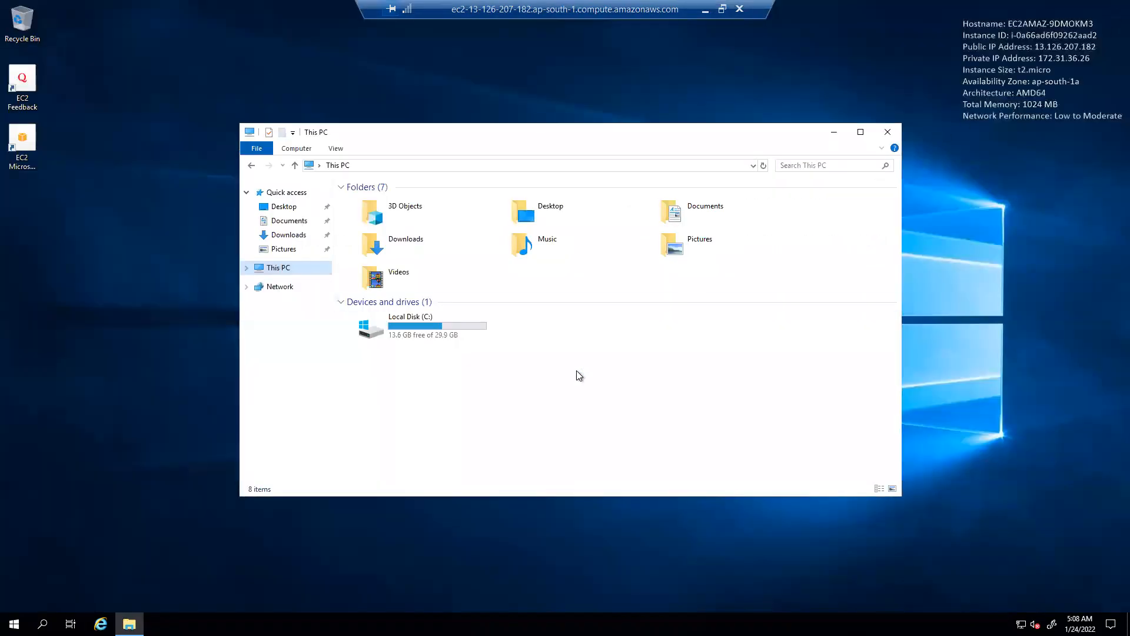
Step: Load google.com in Internet Explorer after dismissing the IE11 setup prompt
left_click(100, 624)
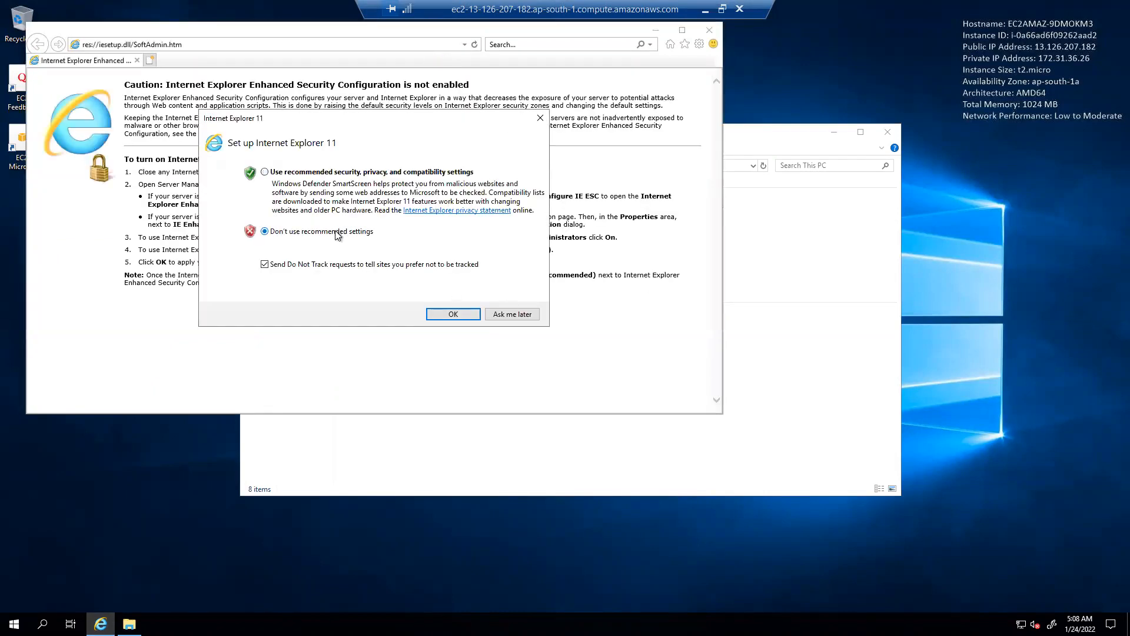
left_click(437, 315)
left_click(278, 47)
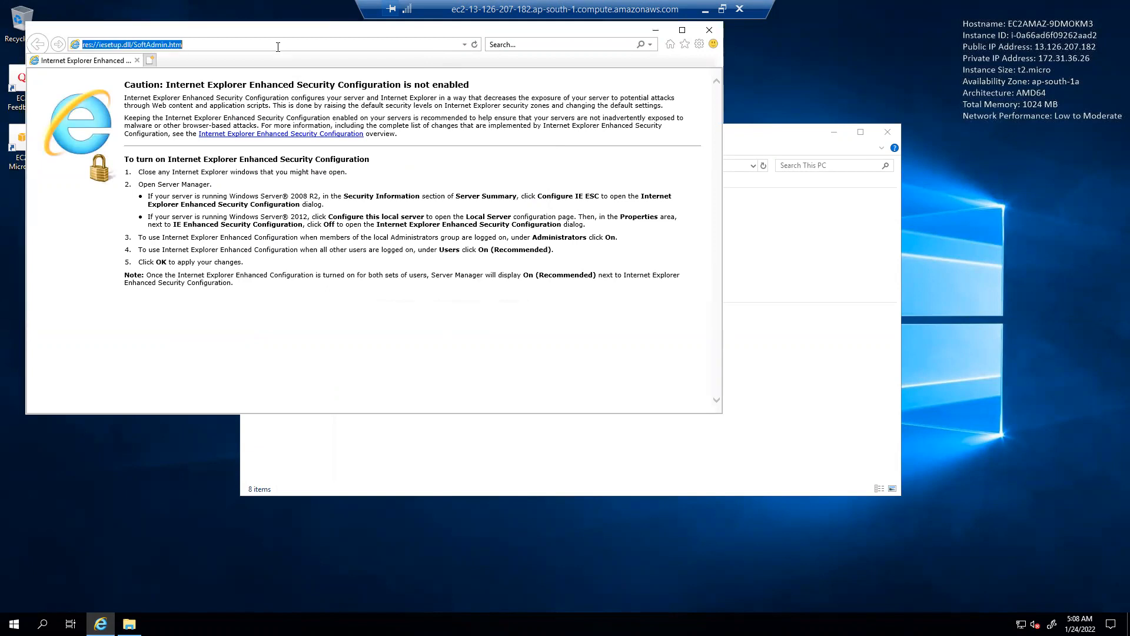
type("google.com")
key("Return")
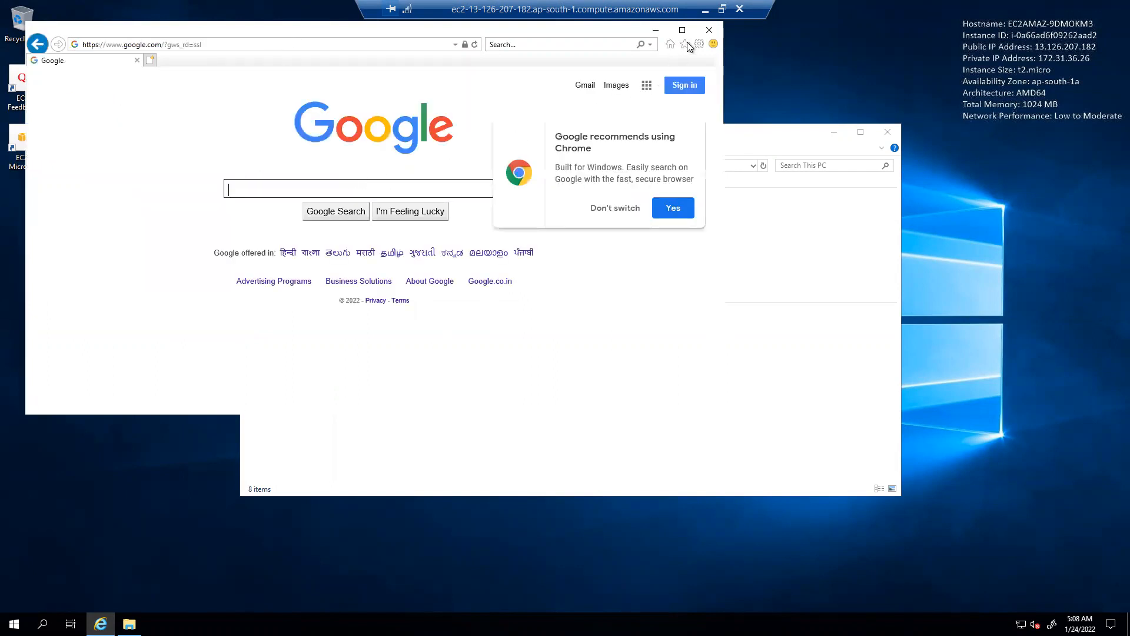
Step: Close Internet Explorer and the This PC window, then bring up the Start menu
left_click(703, 34)
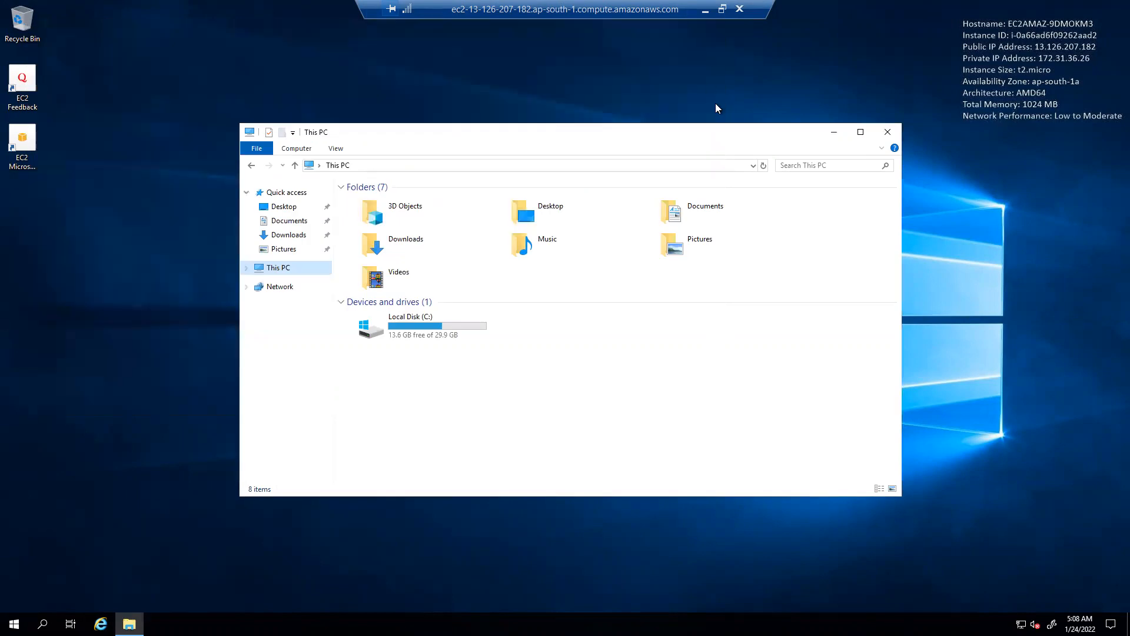
left_click(887, 133)
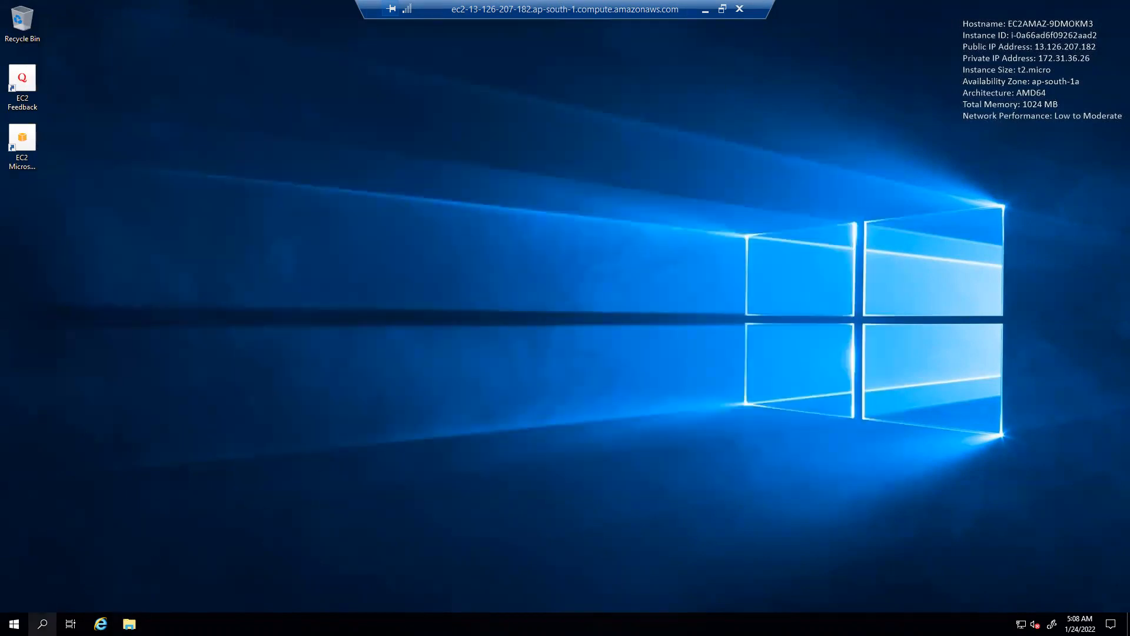
left_click(43, 624)
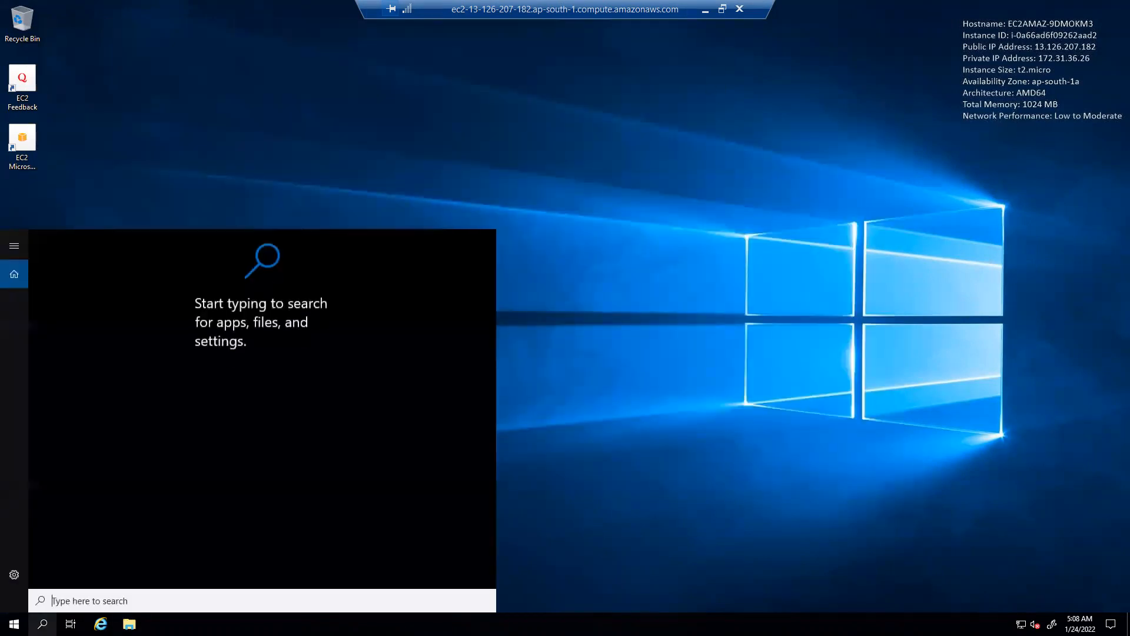
left_click(14, 624)
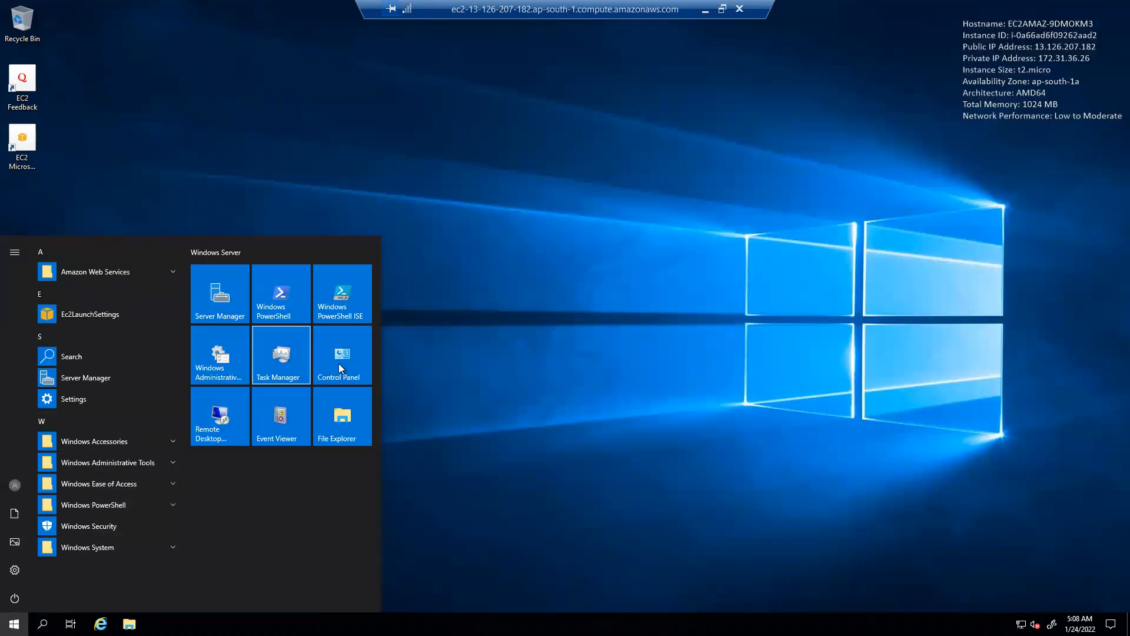
Step: Turn off Windows Defender Firewall for private and public networks, found via Control Panel search 'fire'
left_click(344, 359)
left_click(828, 152)
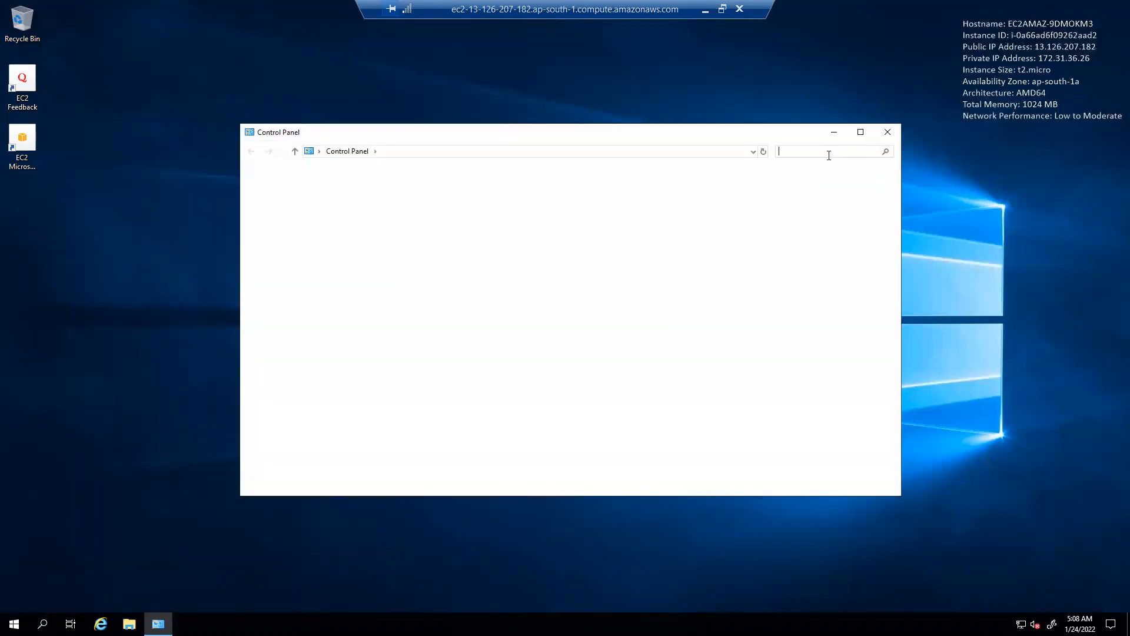
type("fire")
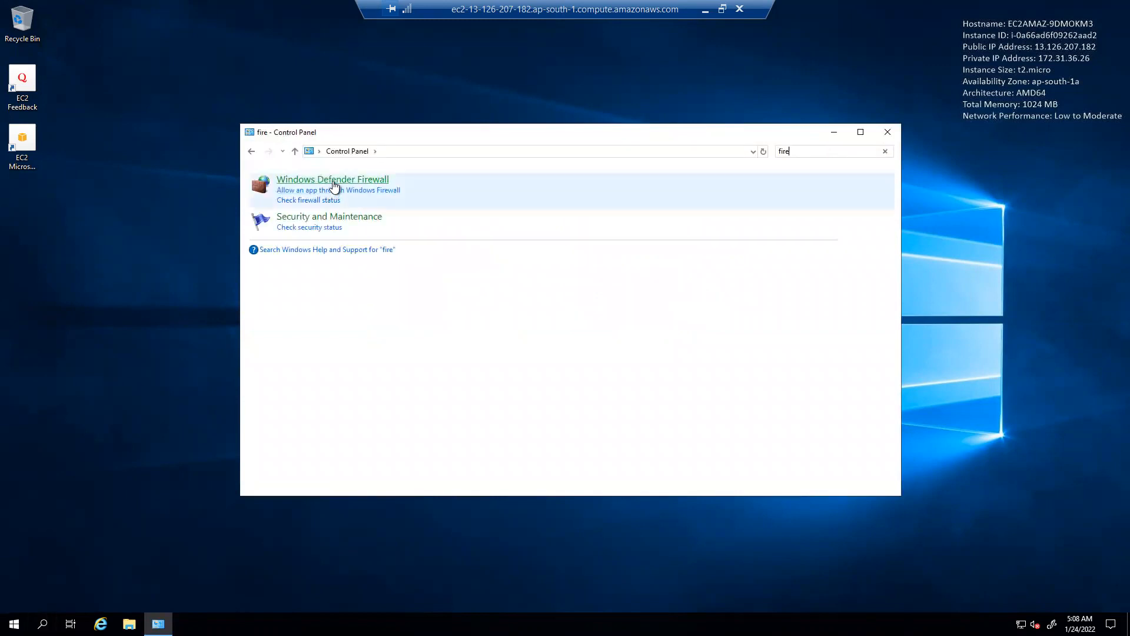
left_click(333, 180)
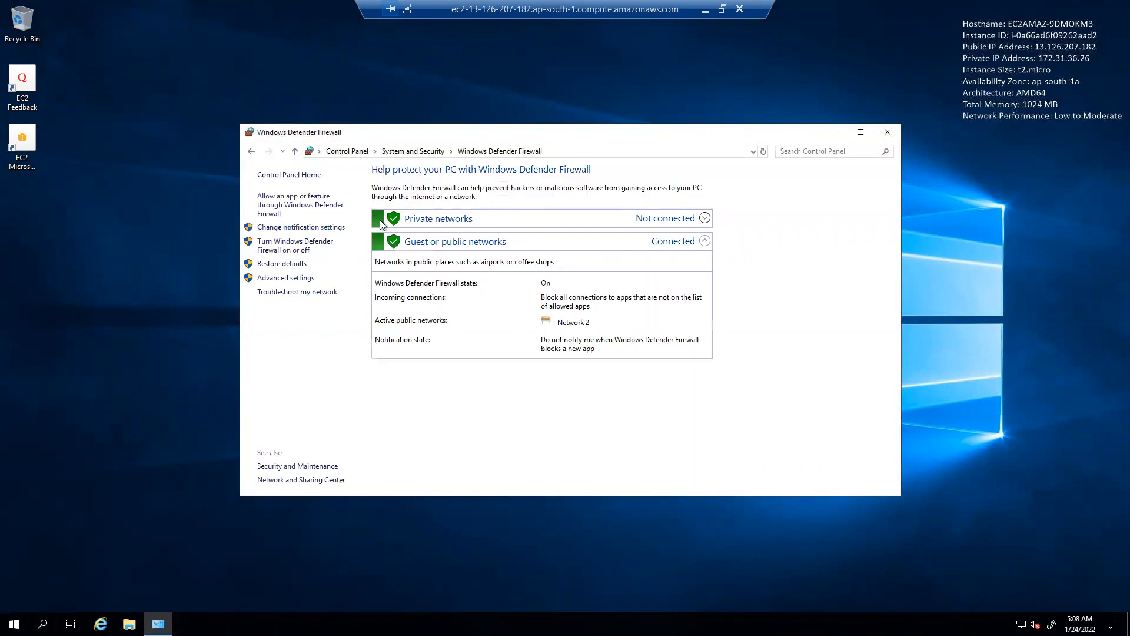
left_click(302, 244)
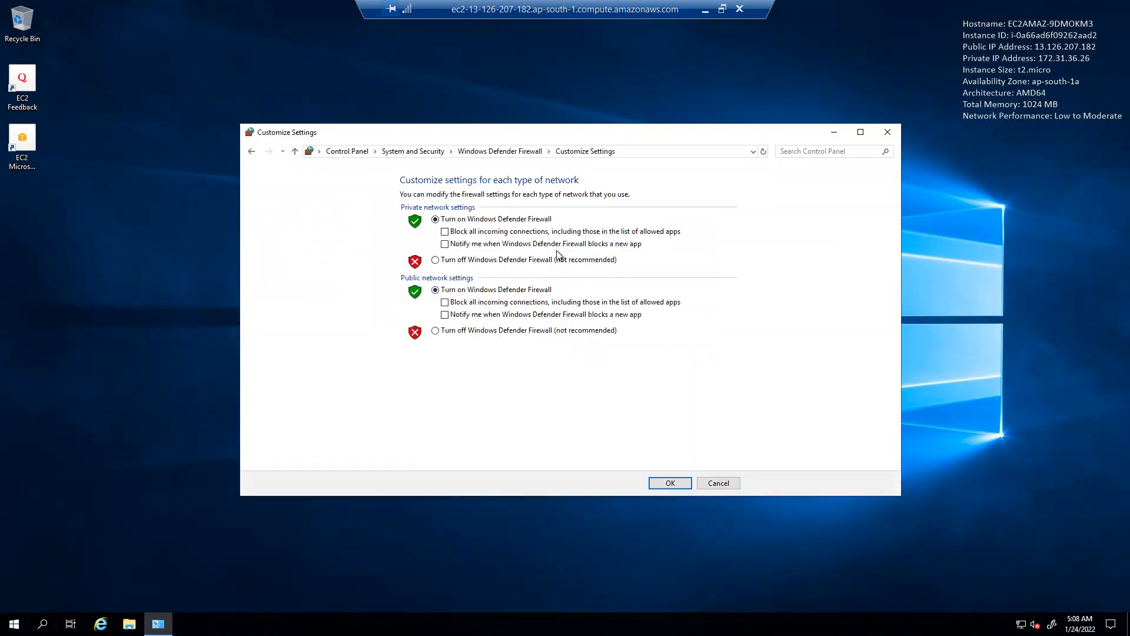
left_click(473, 261)
left_click(467, 329)
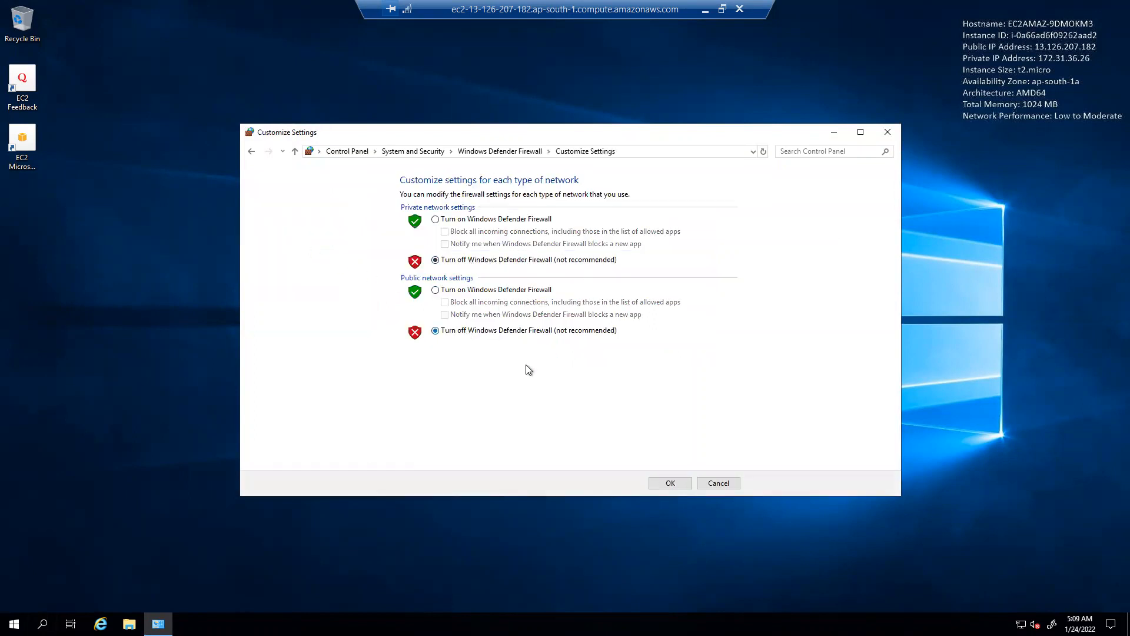
left_click(671, 480)
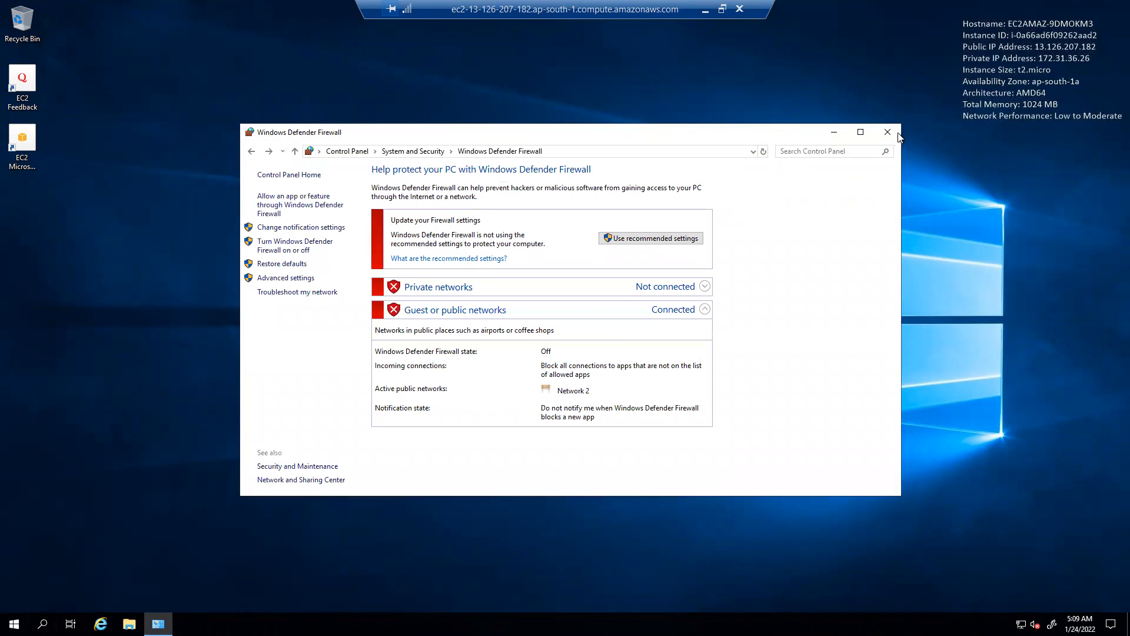
left_click(878, 126)
Step: Rerun the ping to 13.126.207.182 in local Command Prompt for 0% loss, then return remote desktop to full screen
left_click(723, 9)
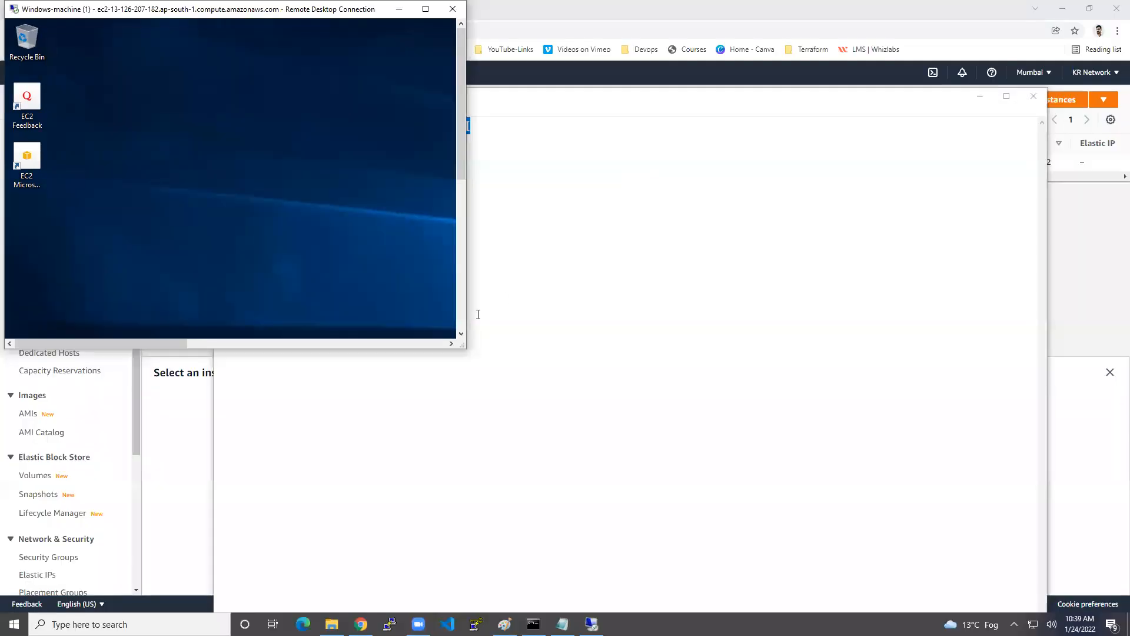
left_click_drag(464, 350, 1059, 565)
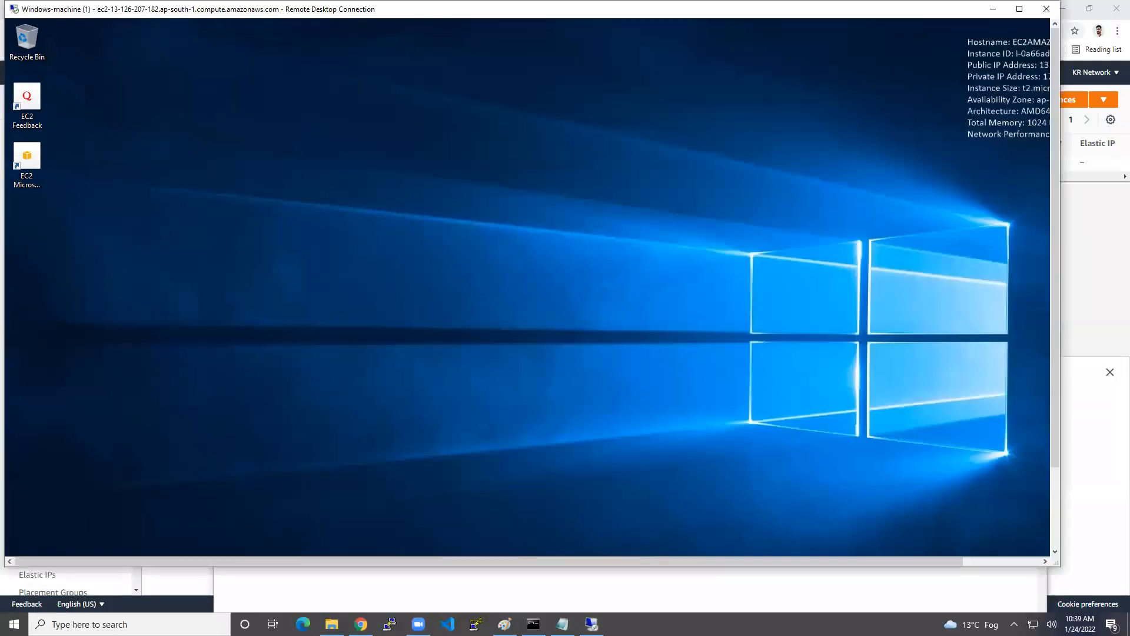
left_click(533, 624)
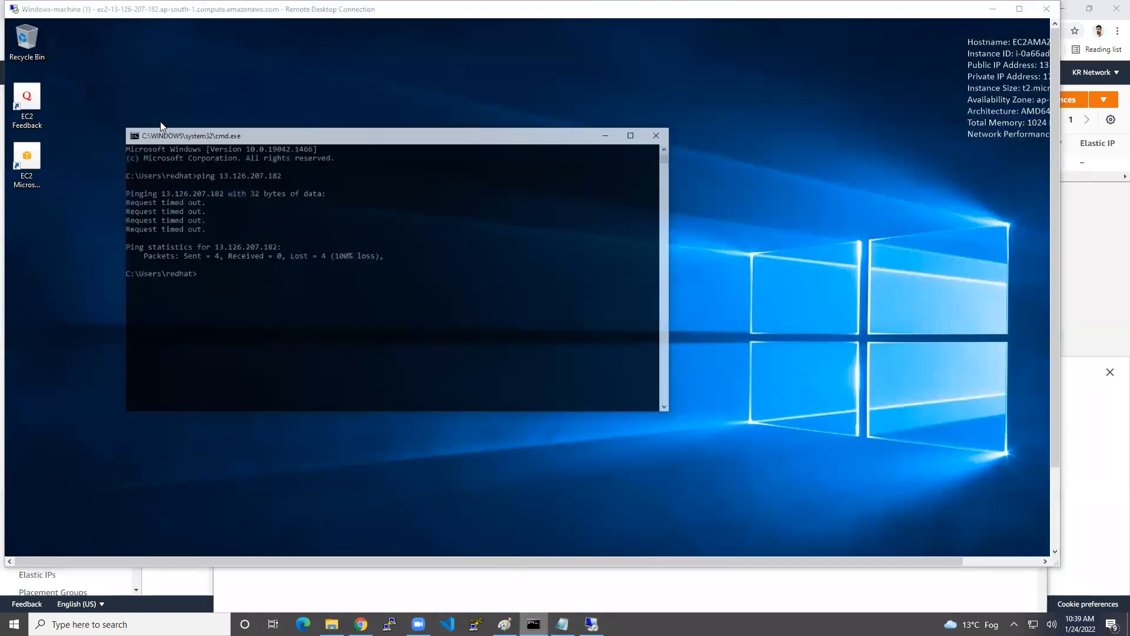
key("Up")
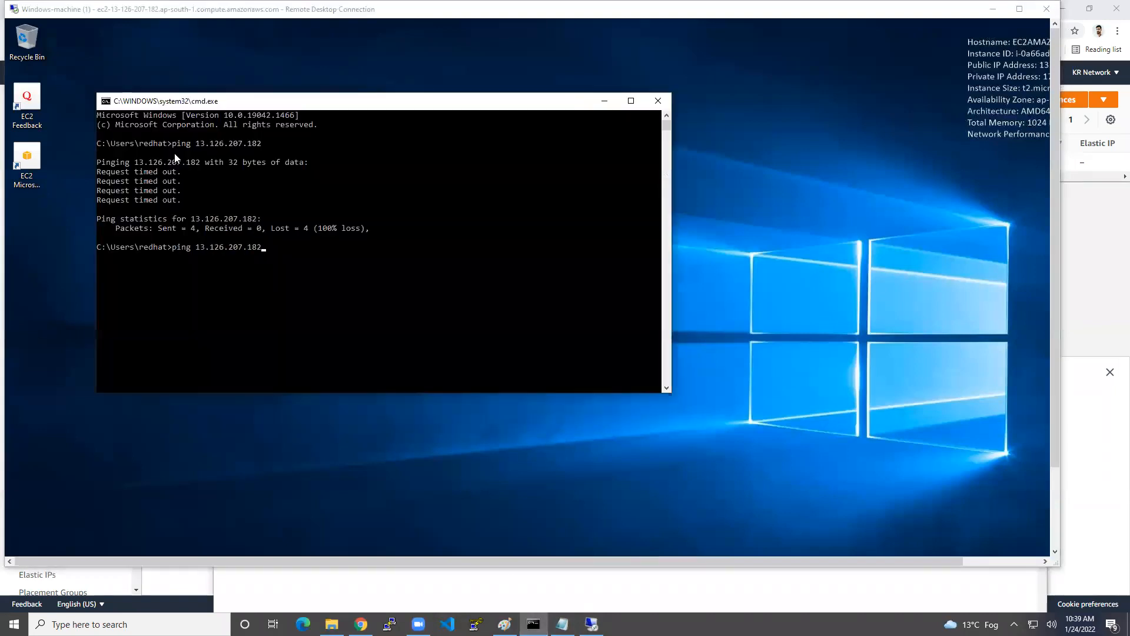
key("Return")
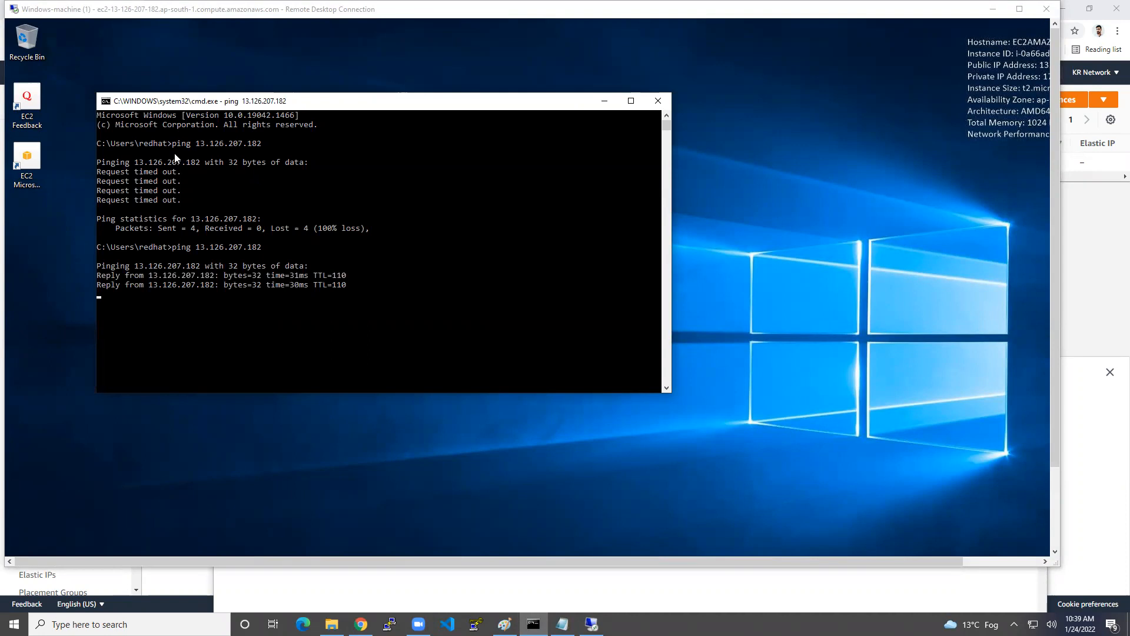
key("ctrl+c")
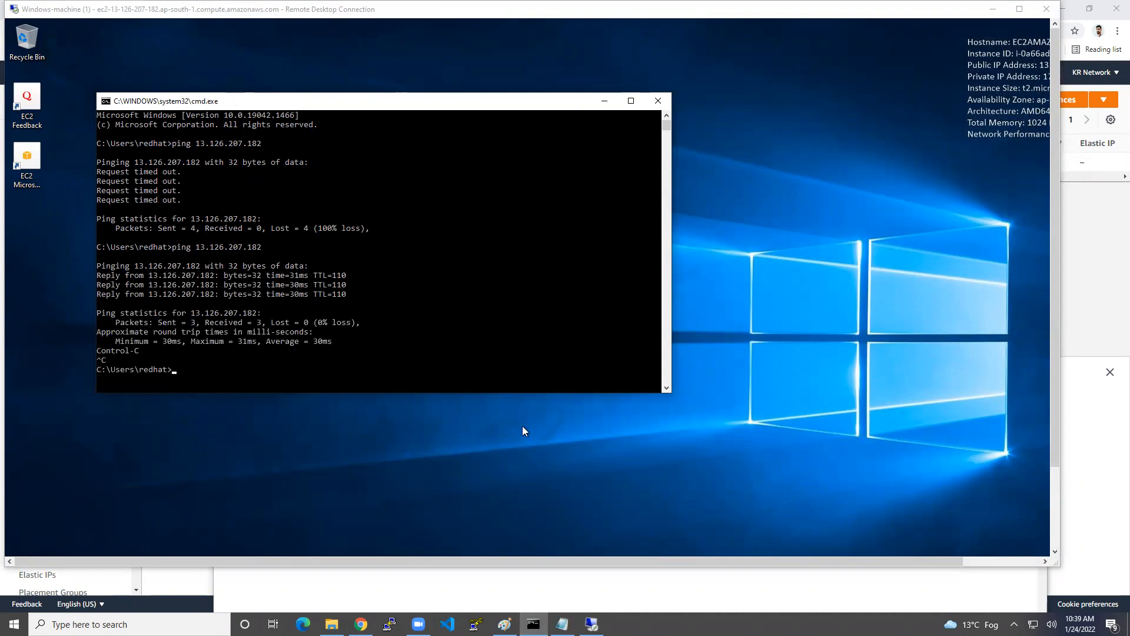
left_click(1059, 491)
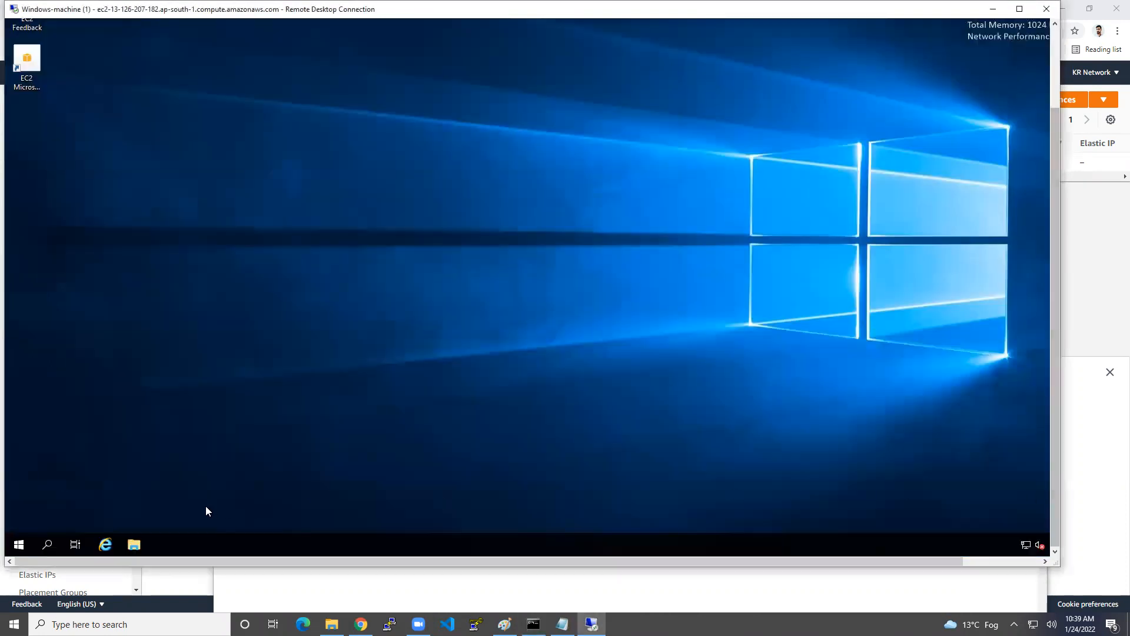
left_click(1019, 9)
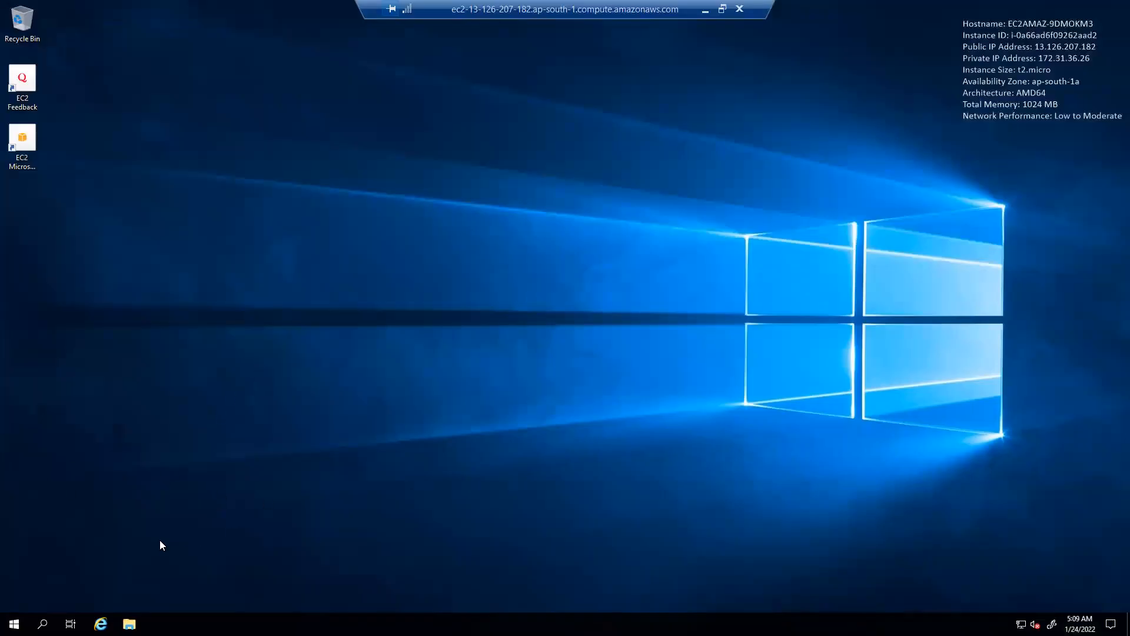
Step: Open Server Manager via This PC > Manage and launch Computer Management from Tools
left_click(129, 623)
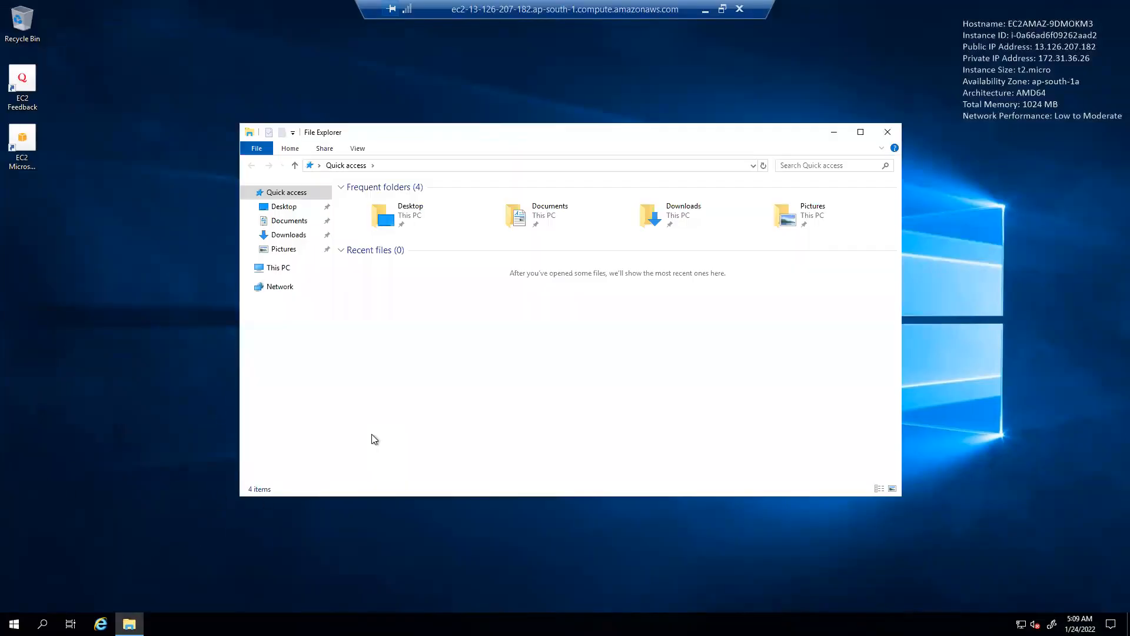
left_click(289, 269)
right_click(290, 270)
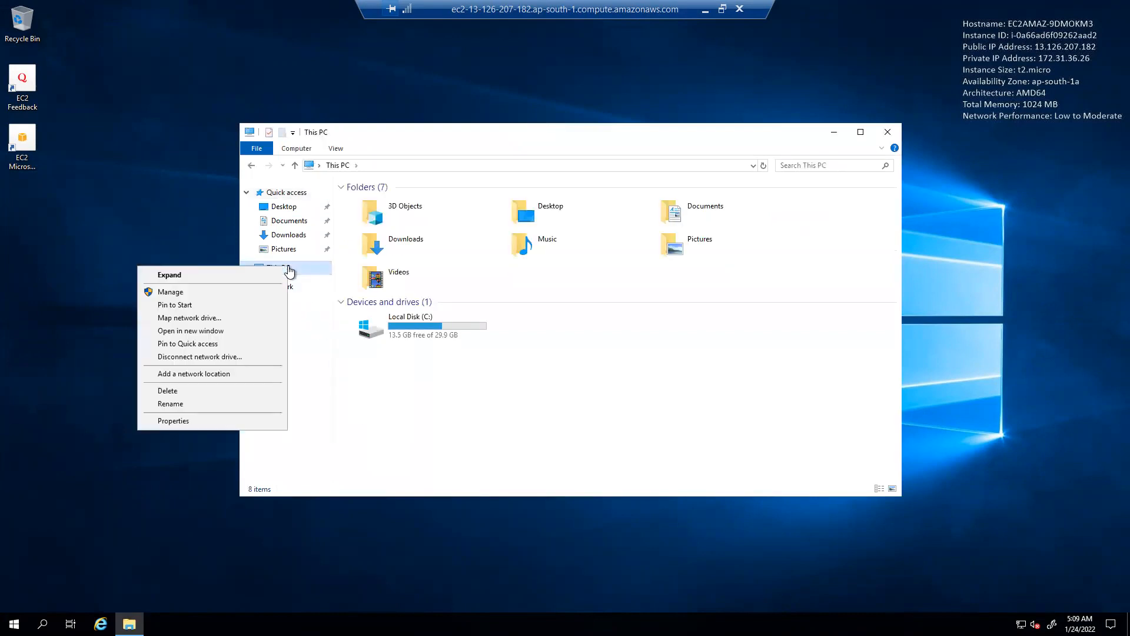
left_click(218, 292)
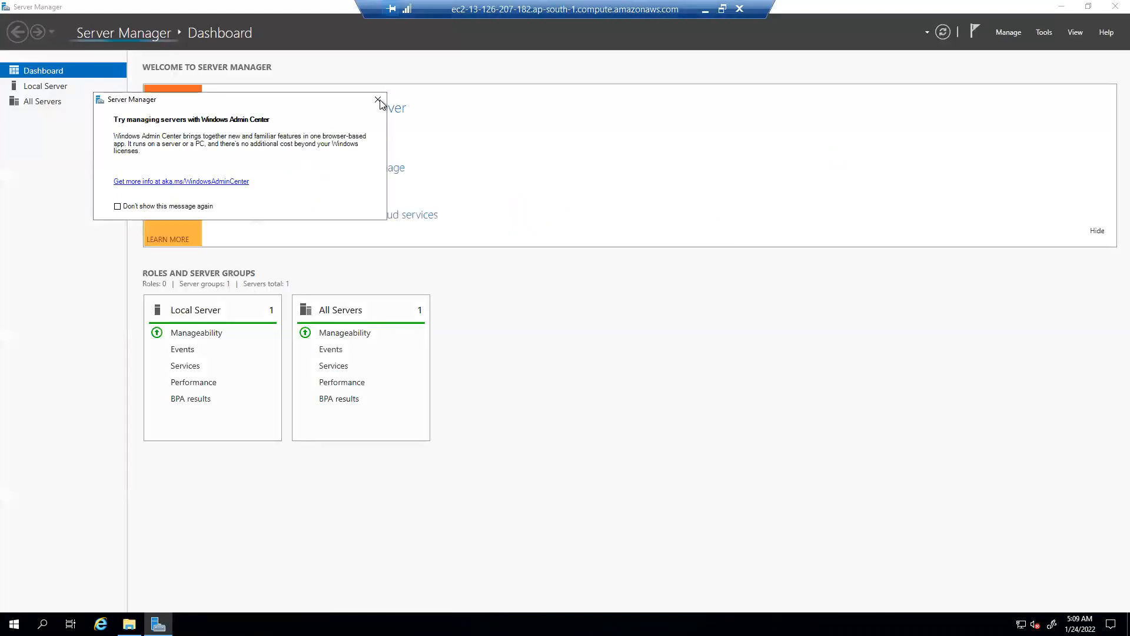
left_click(378, 99)
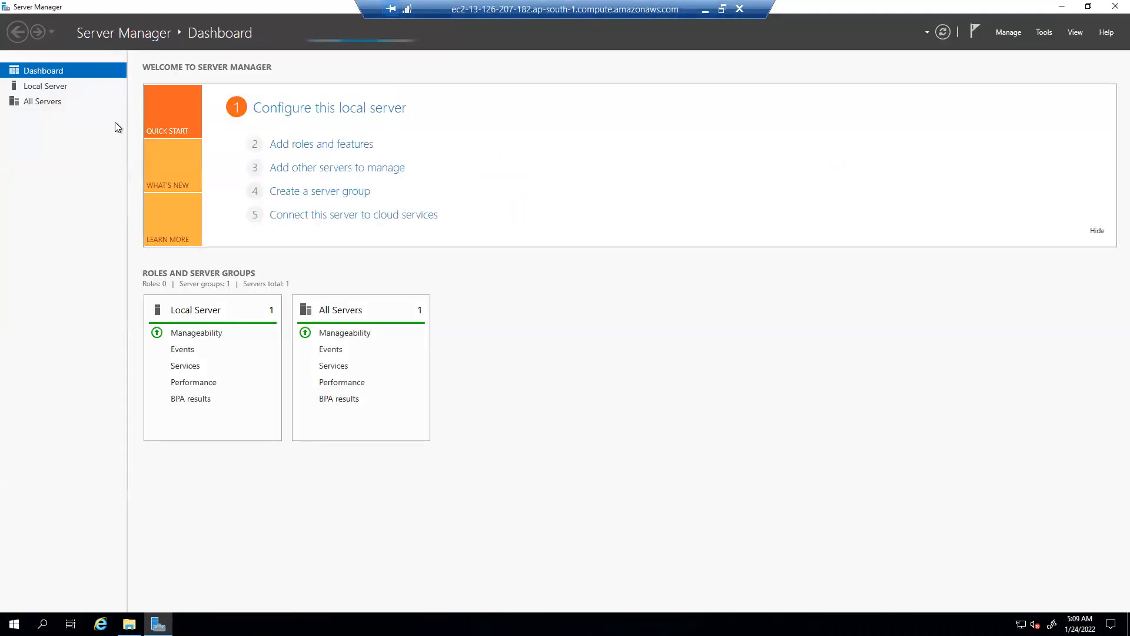
left_click(1009, 33)
left_click(1037, 33)
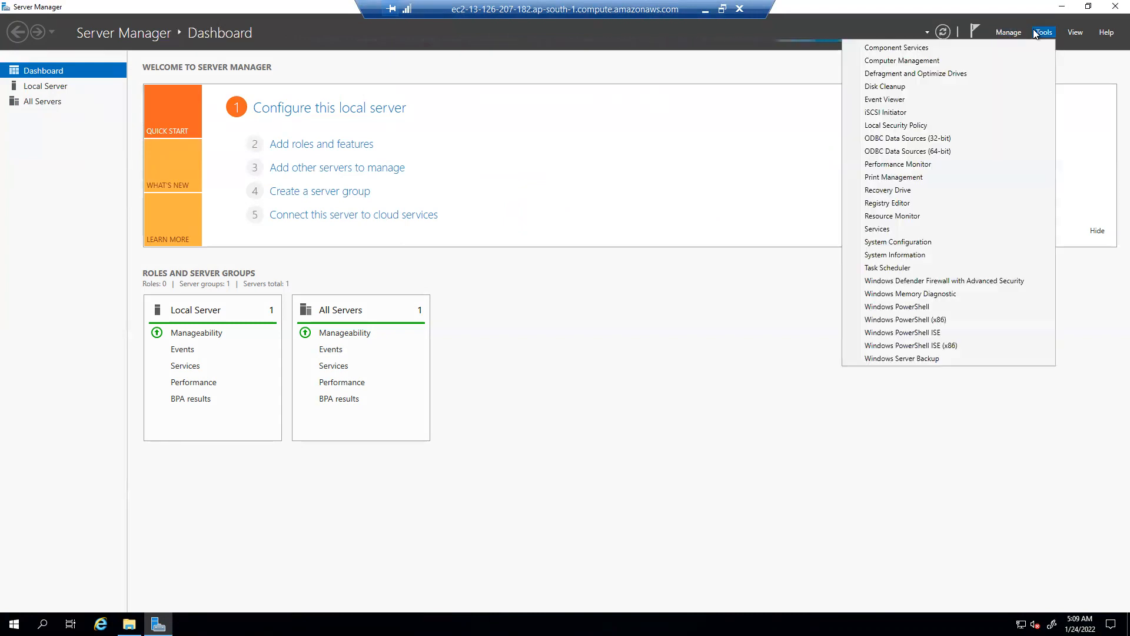
left_click(937, 61)
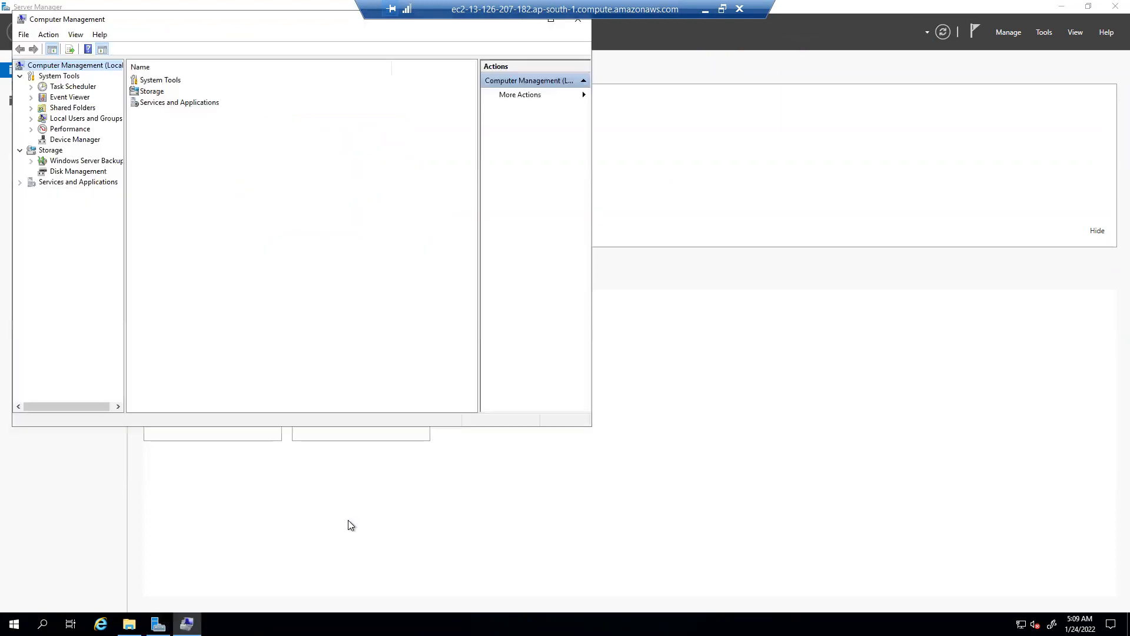
Step: Choose Set Password for the Administrator account under Local Users and Groups > Users
left_click(78, 118)
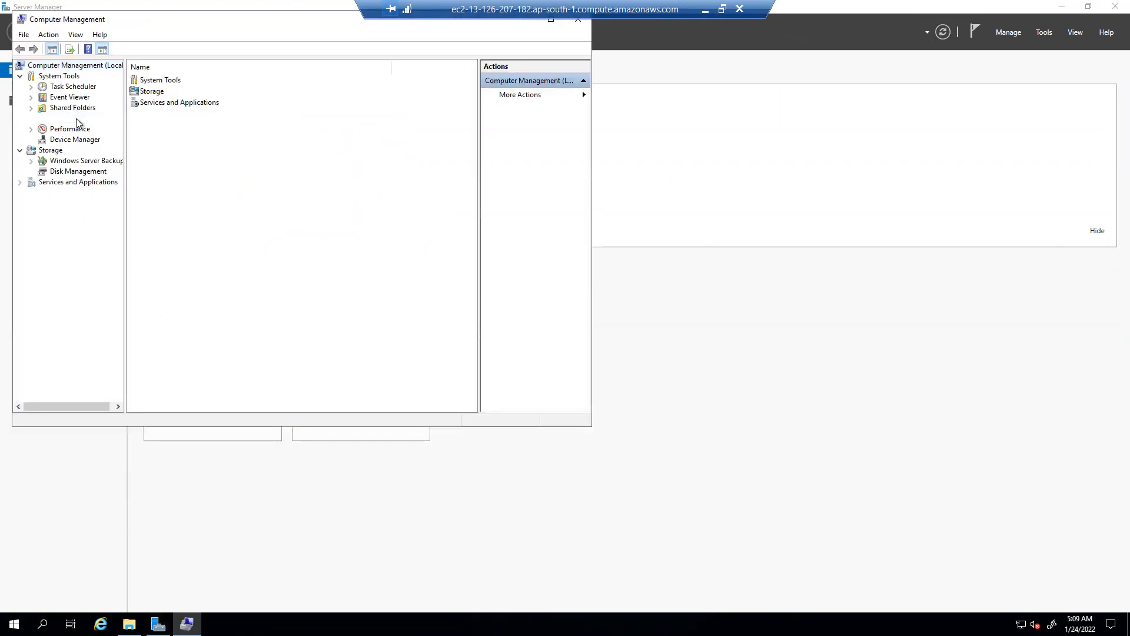
left_click(30, 118)
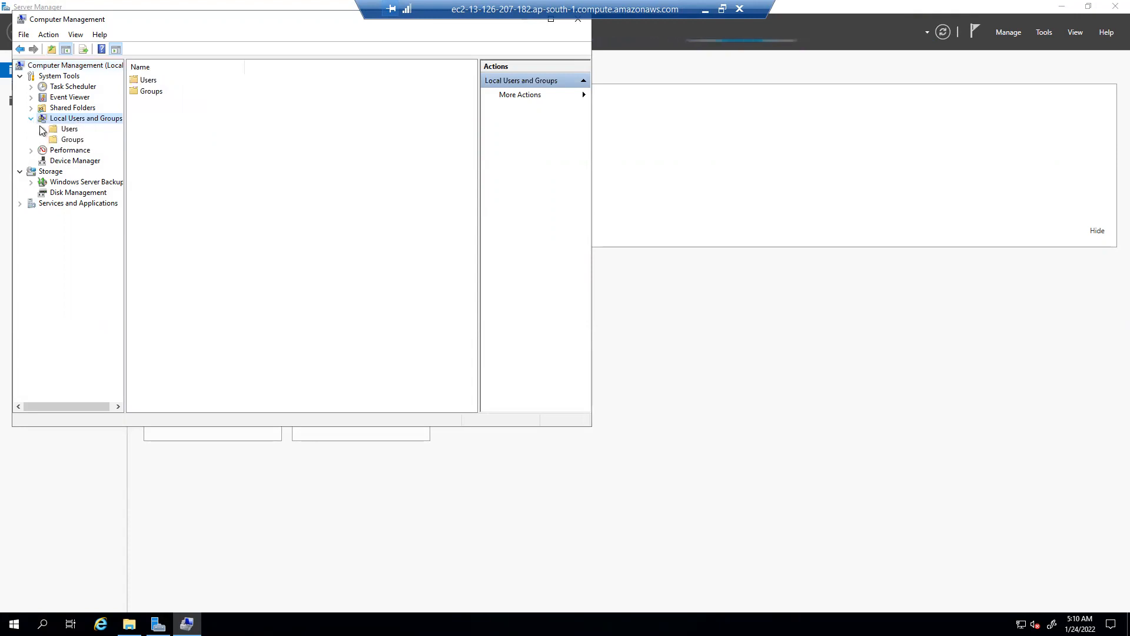
left_click(66, 129)
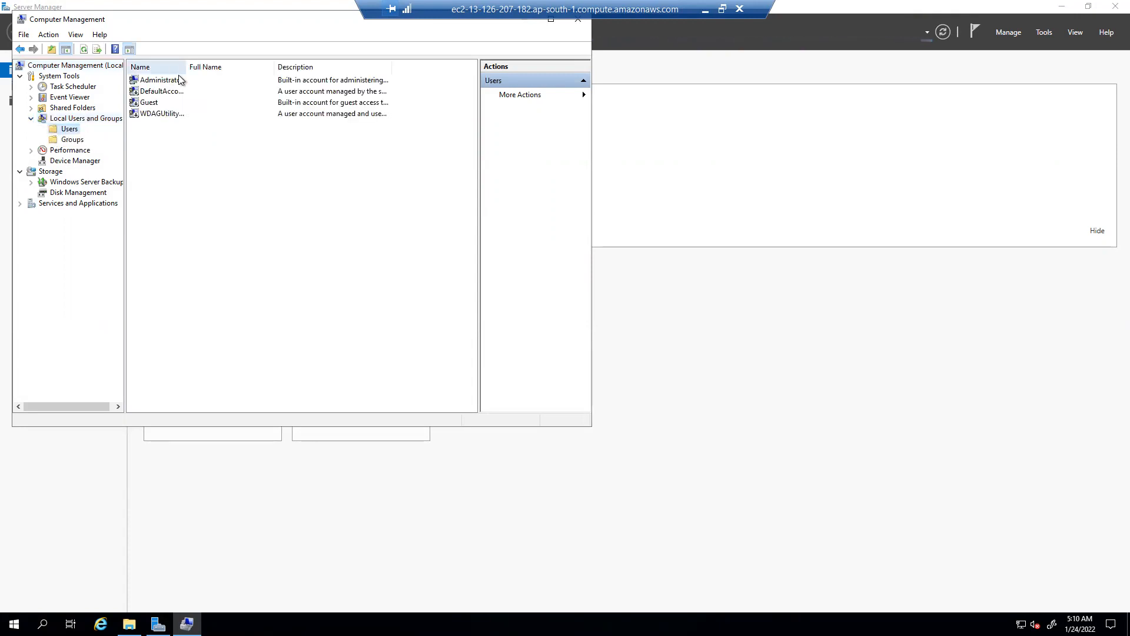
left_click(177, 80)
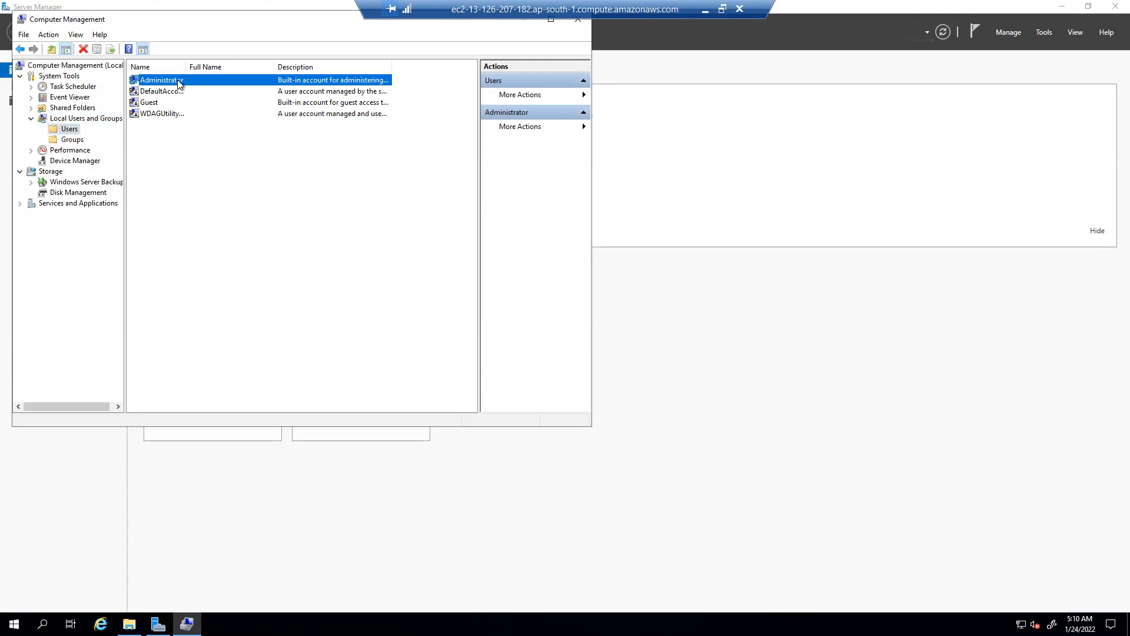
right_click(177, 81)
left_click(191, 89)
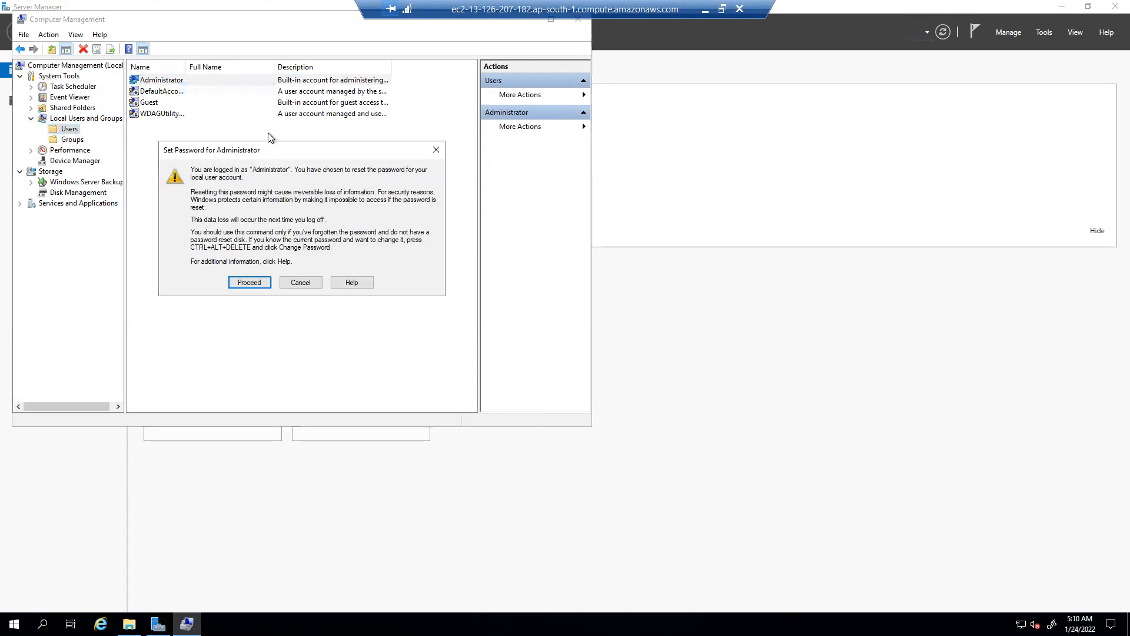
Step: Enter and confirm a new Administrator password and acknowledge the confirmation
left_click(250, 283)
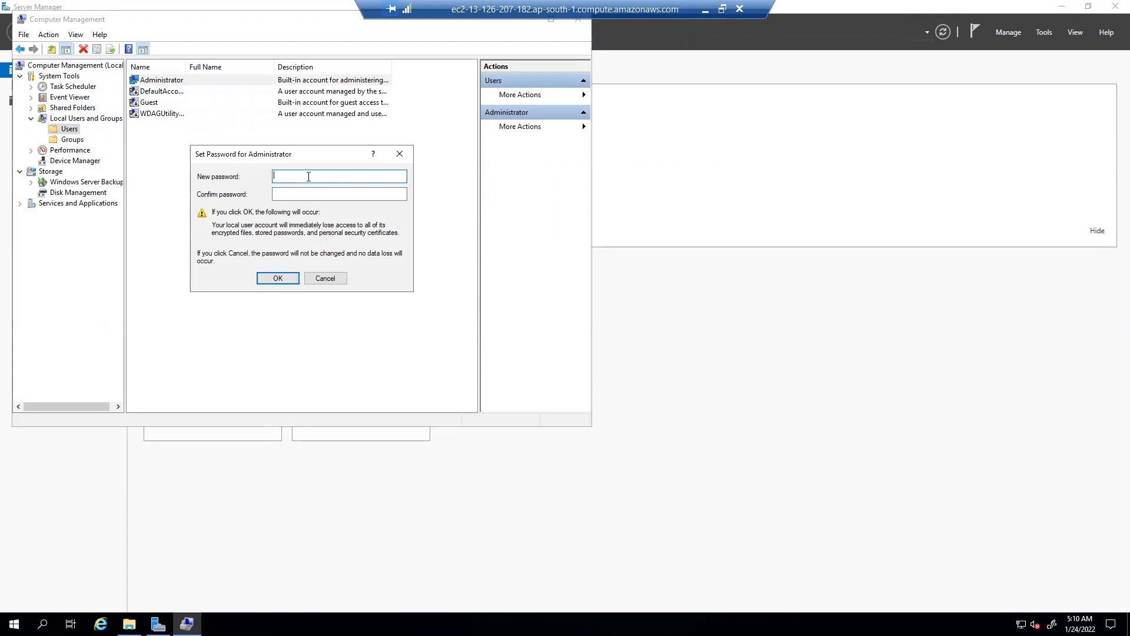
type("••••••••••")
key("Tab")
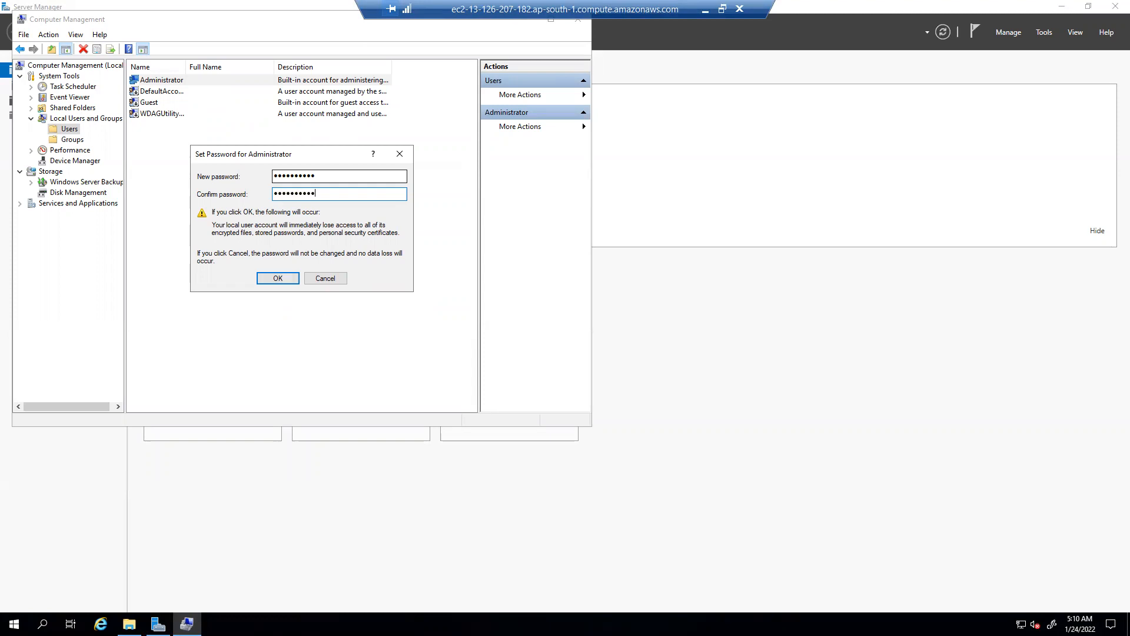
left_click(282, 276)
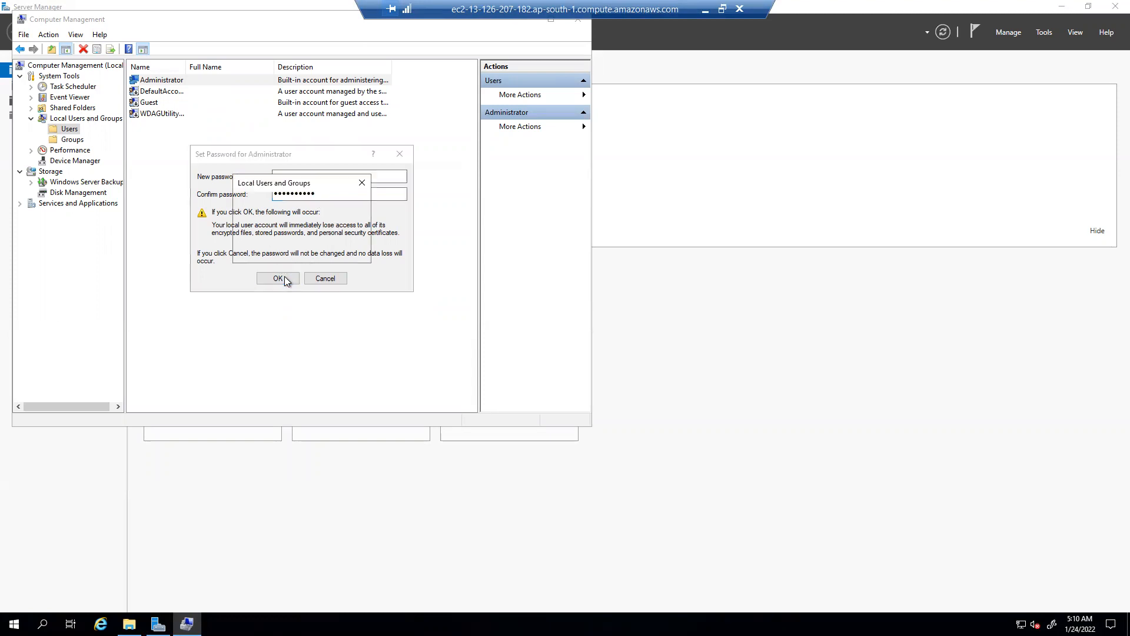
left_click(340, 251)
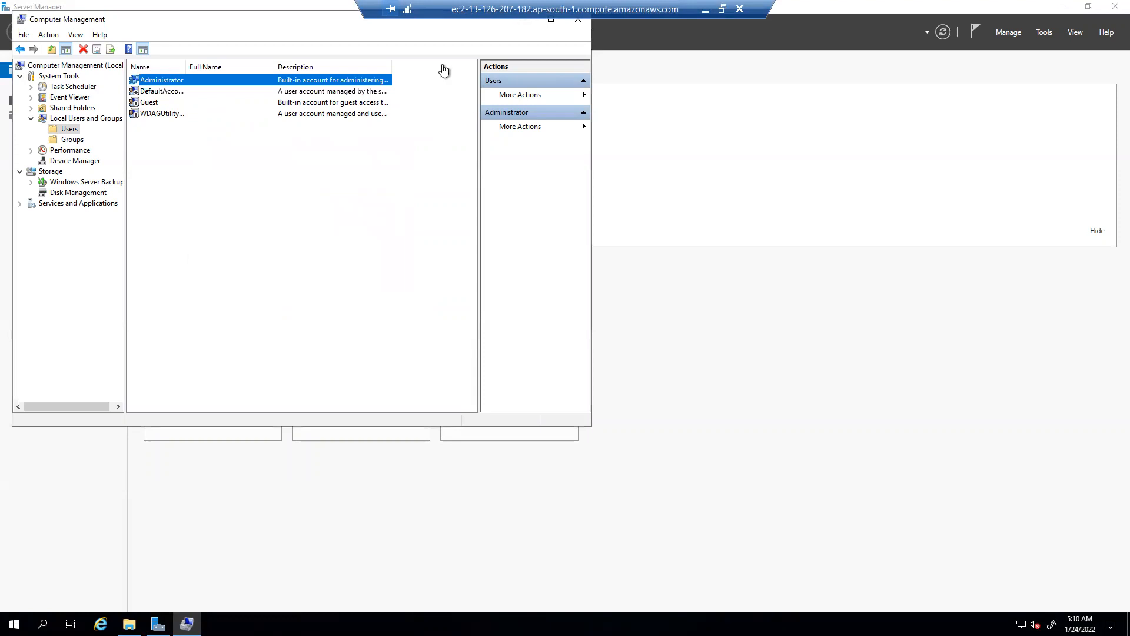
Step: Close Computer Management and end the remote desktop session
left_click_drag(267, 21, 349, 113)
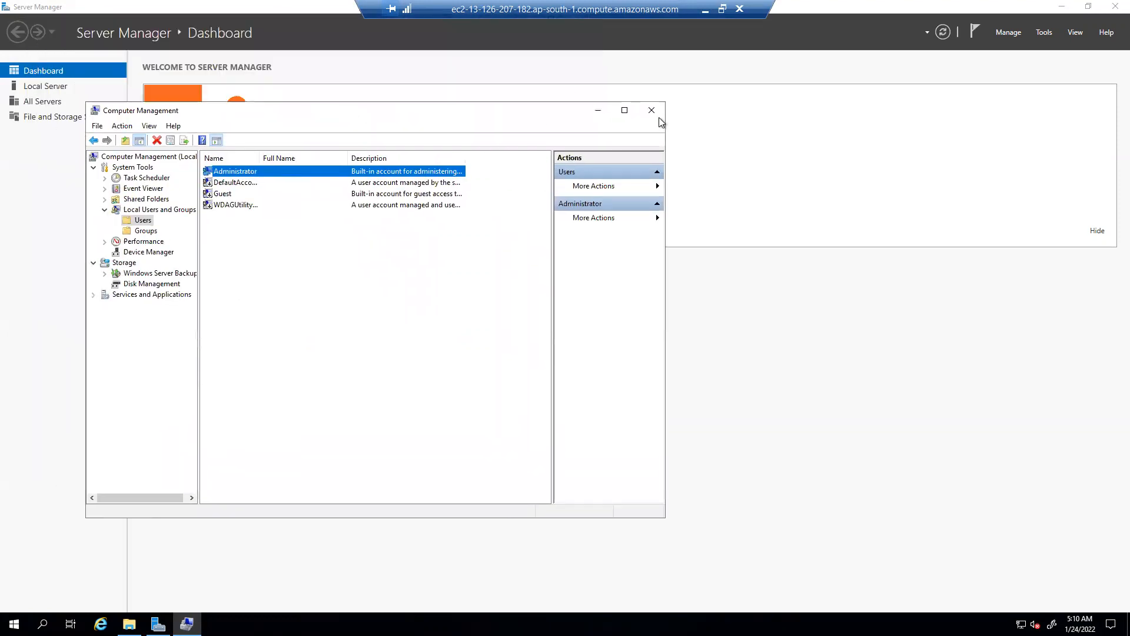
left_click(660, 112)
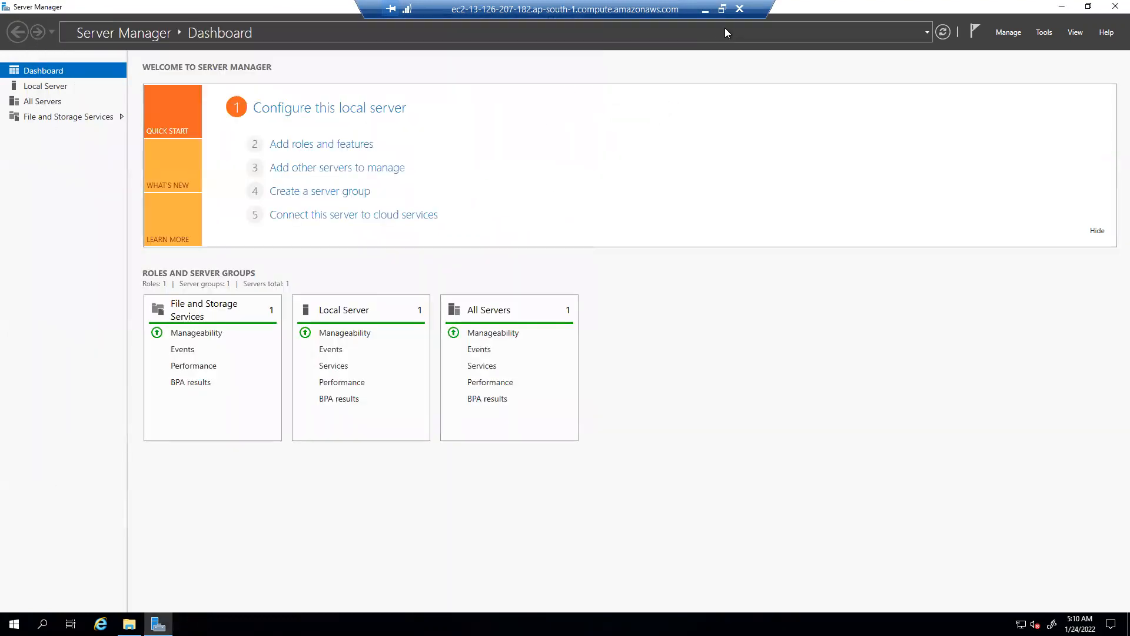
left_click(740, 10)
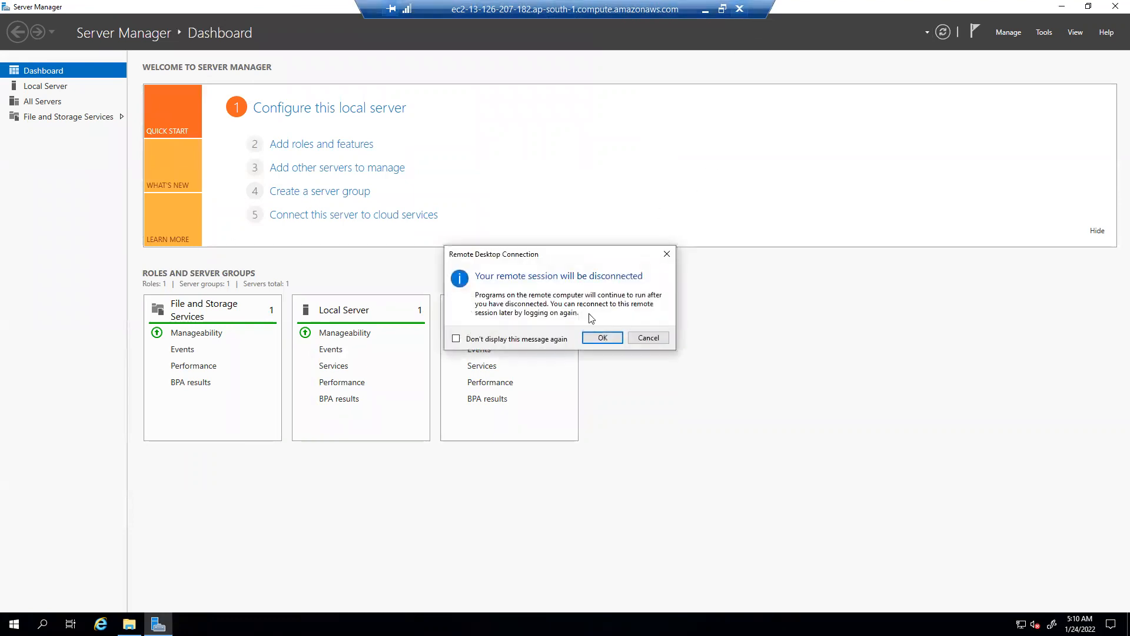
Step: Disconnect, then copy the Windows-machine instance's public IPv4 address from the EC2 console
left_click(602, 337)
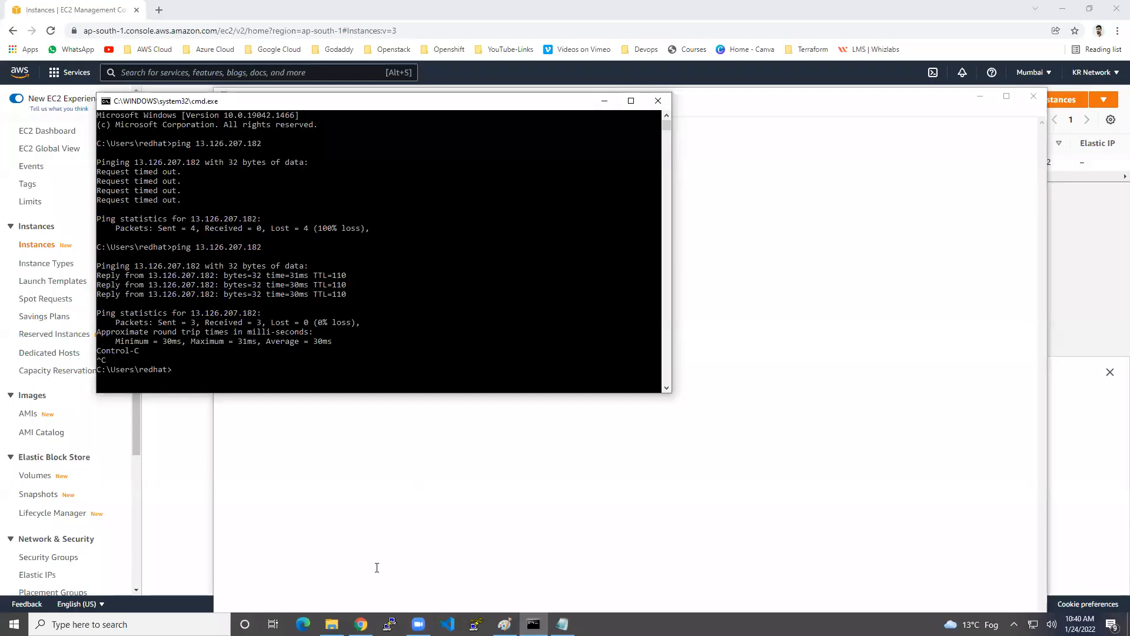
left_click(362, 624)
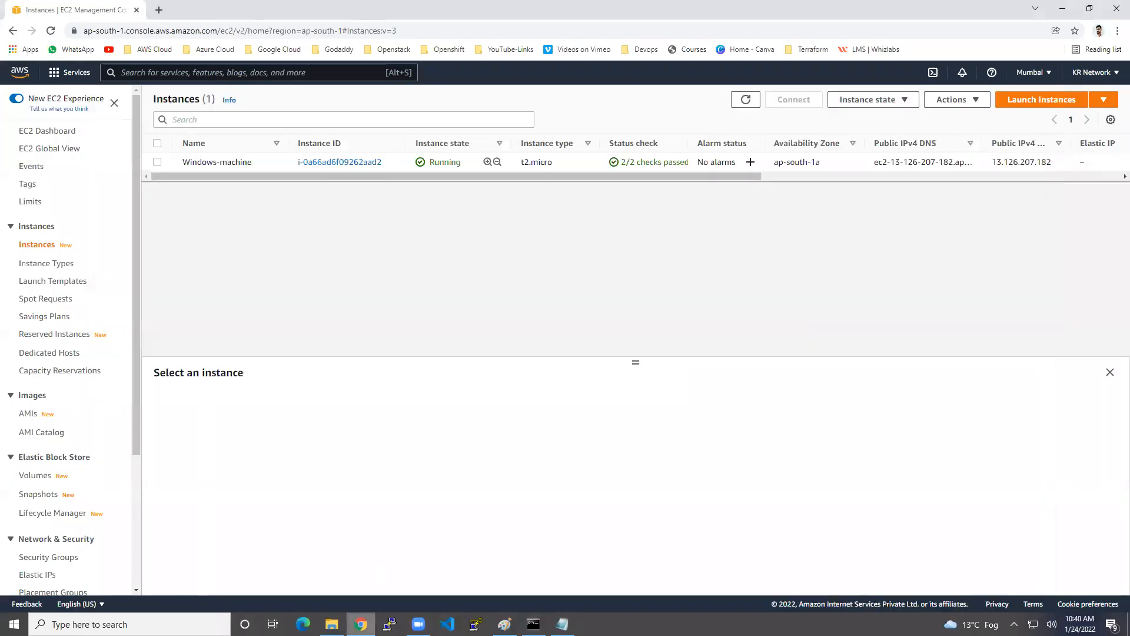
left_click(285, 164)
left_click(486, 481)
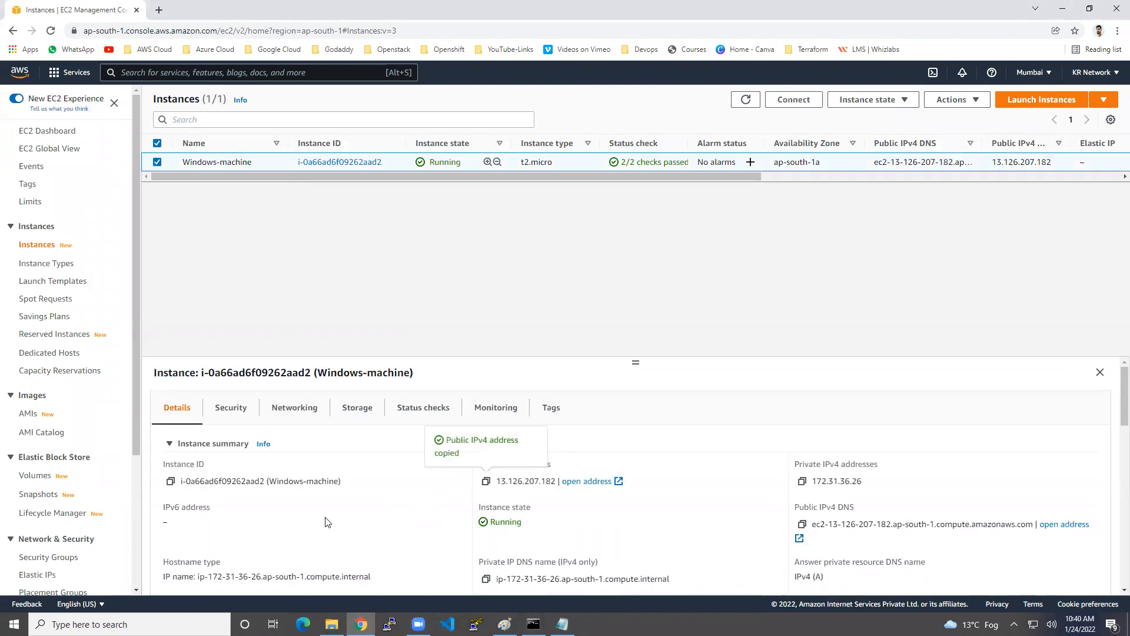
Step: Connect Remote Desktop to 13.126.207.182 with the new Administrator password, accepting the certificate warning
left_click(88, 624)
type("rdp")
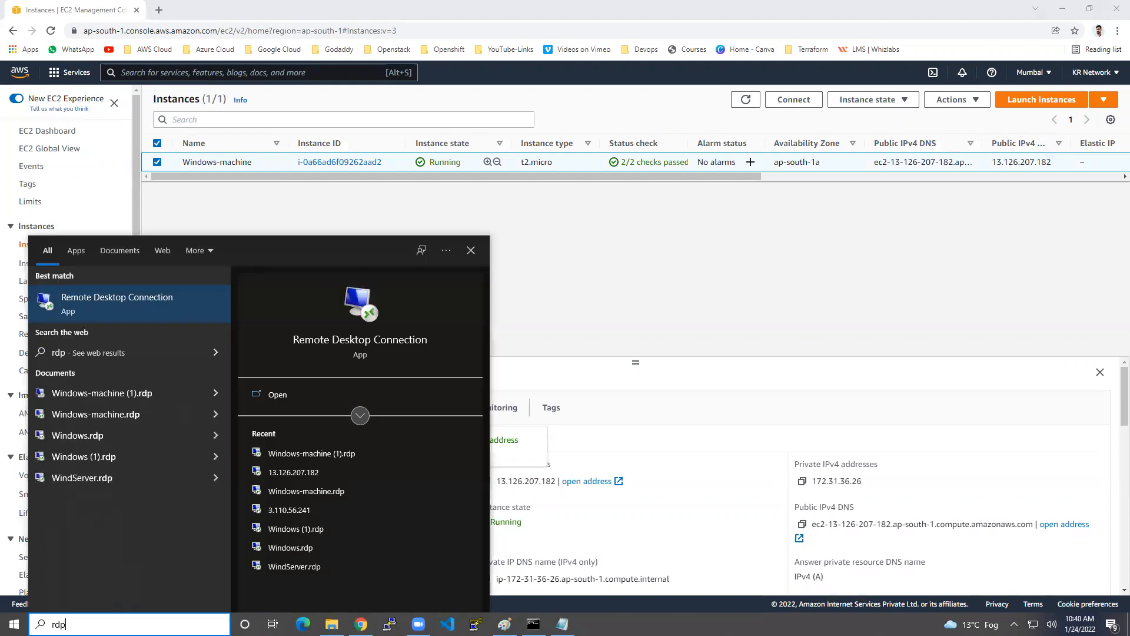
left_click(113, 310)
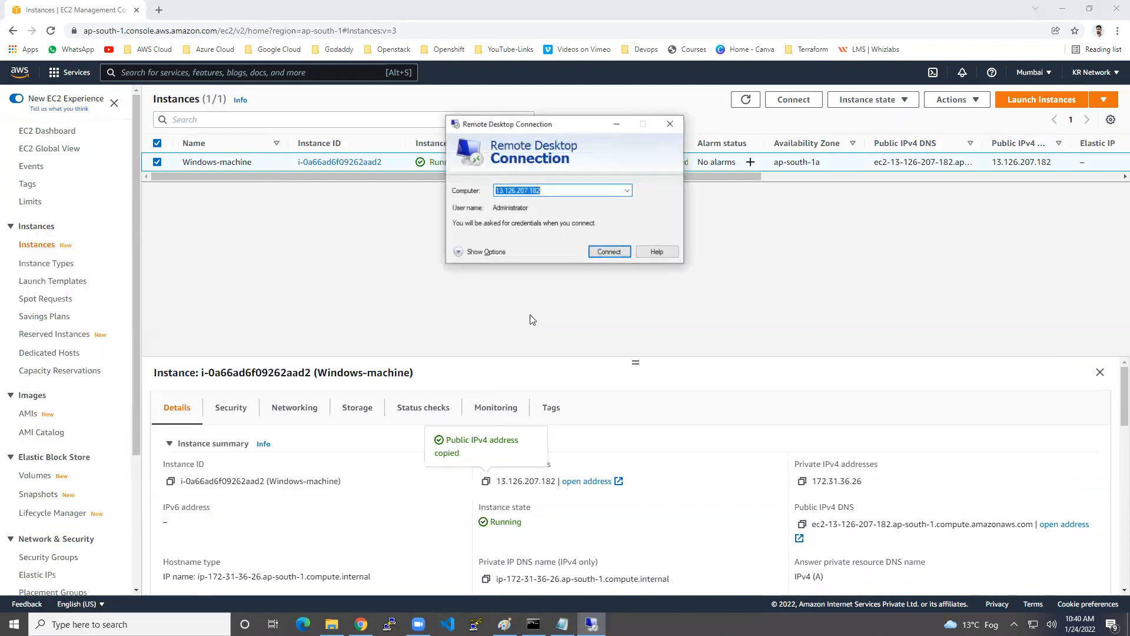
key("ctrl+v")
left_click(606, 252)
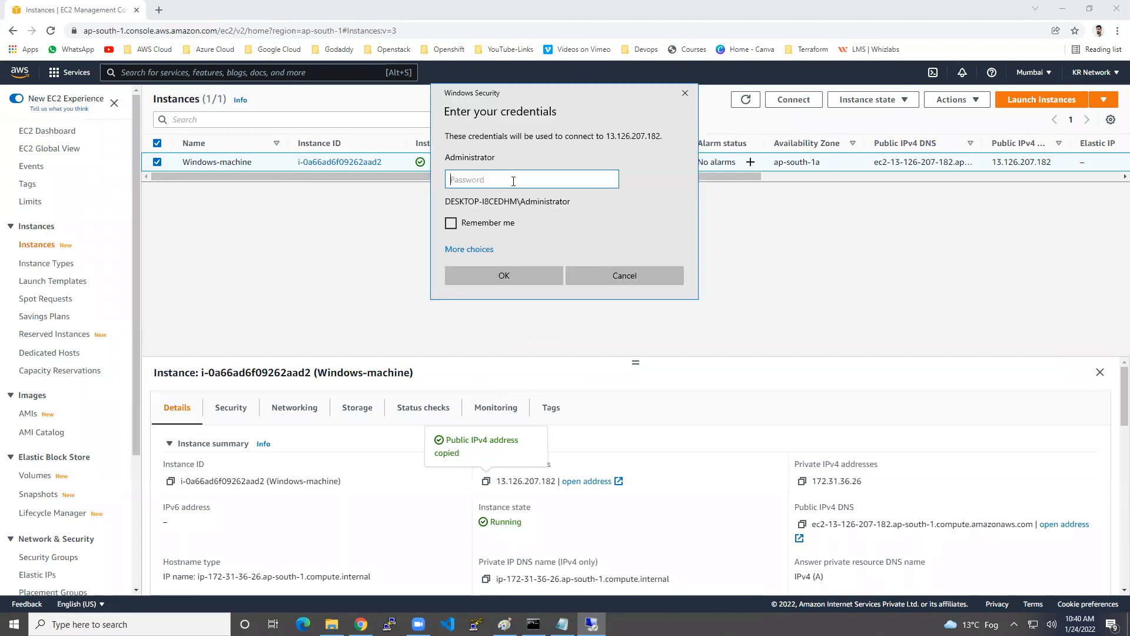
type("••")
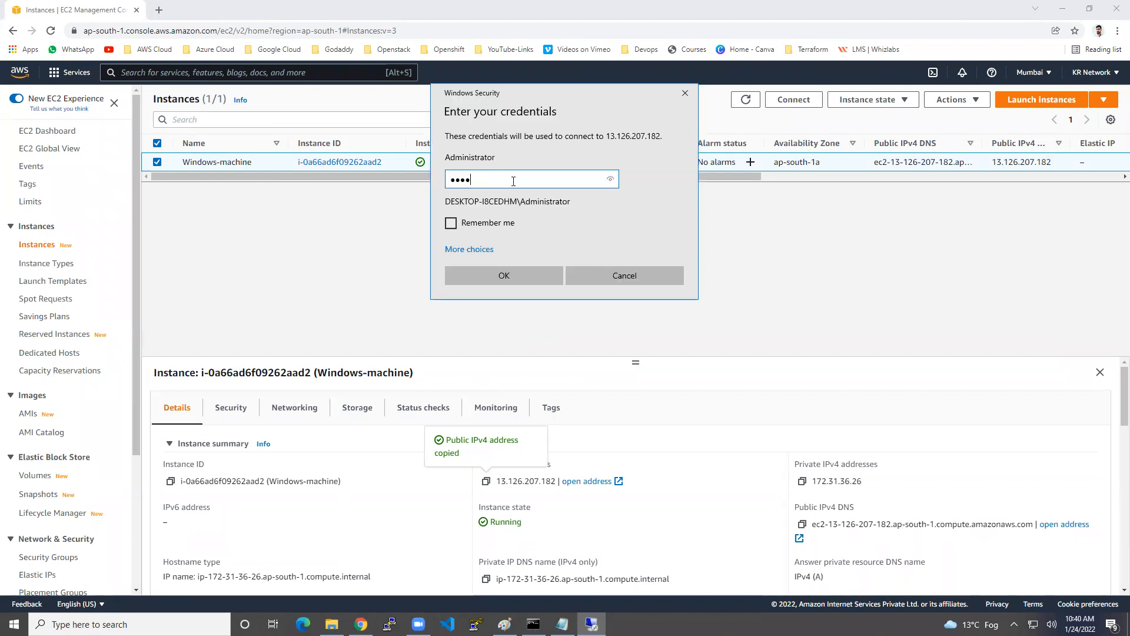
left_click(498, 276)
left_click(601, 292)
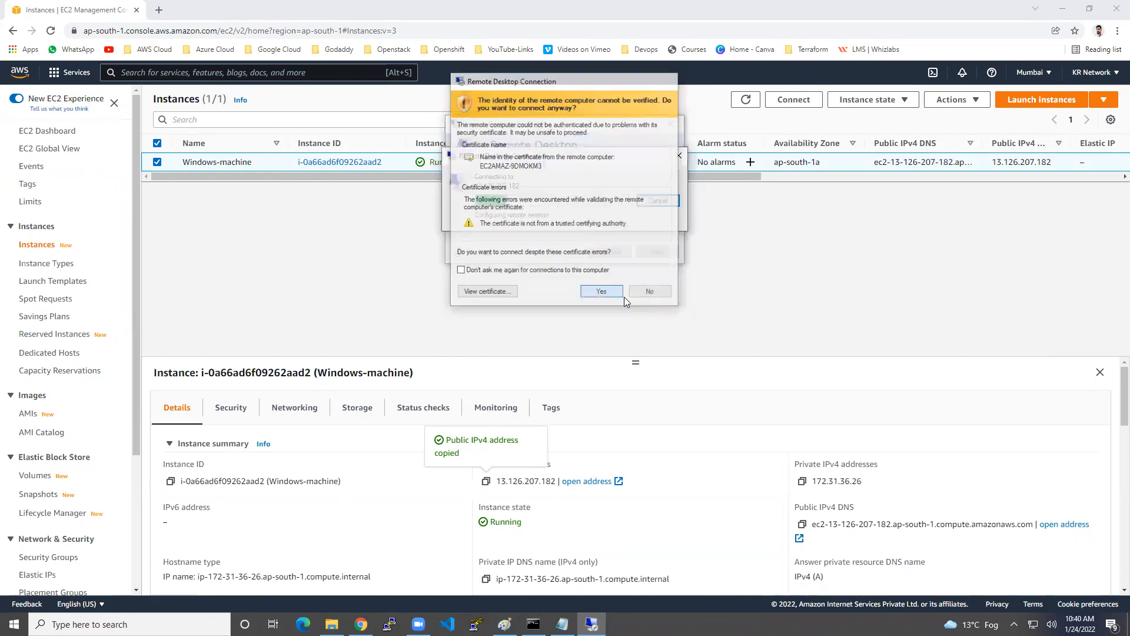